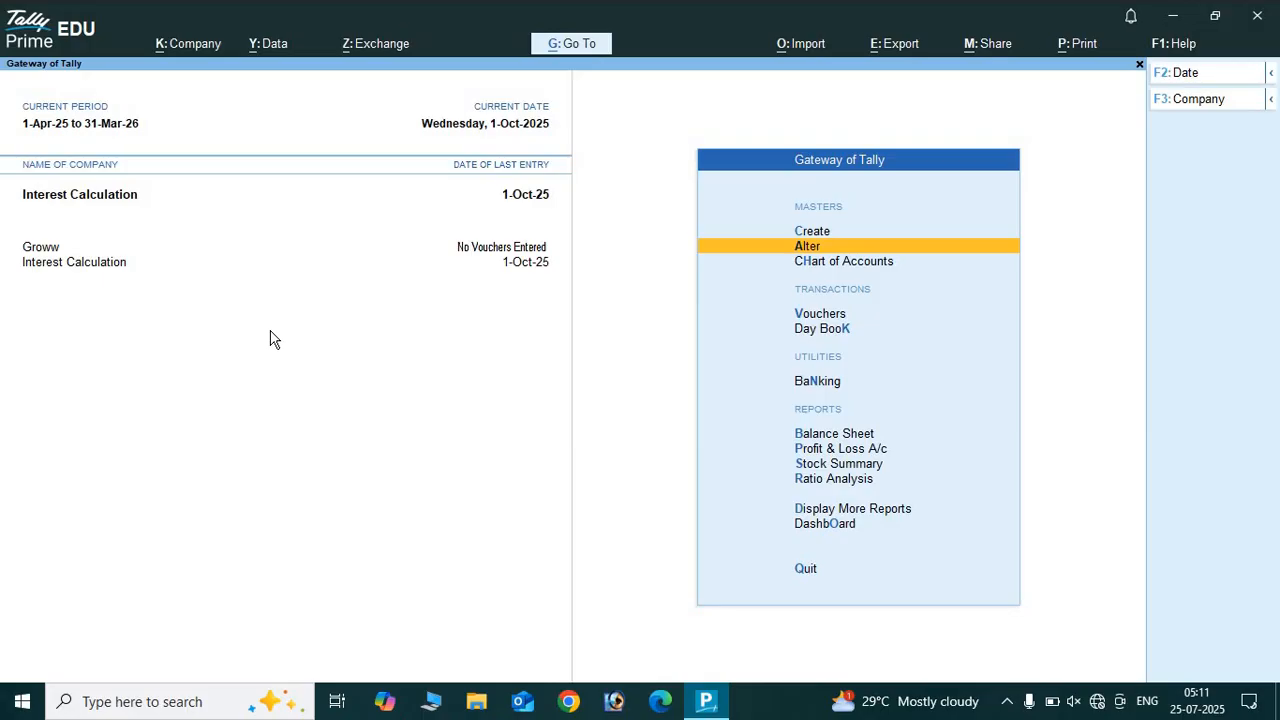
Open the Supplier ledger for alteration from the list of ledger masters.
{"action": "key", "text": "Return"}
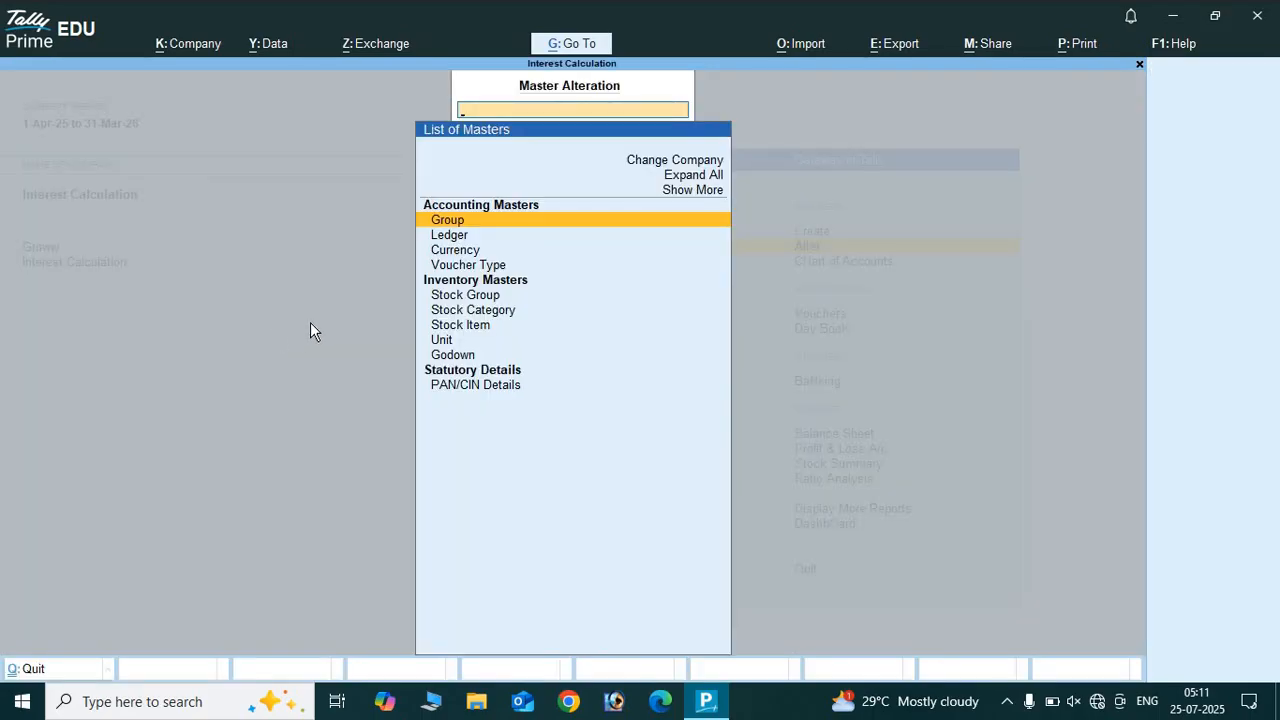
{"action": "key", "text": "Down"}
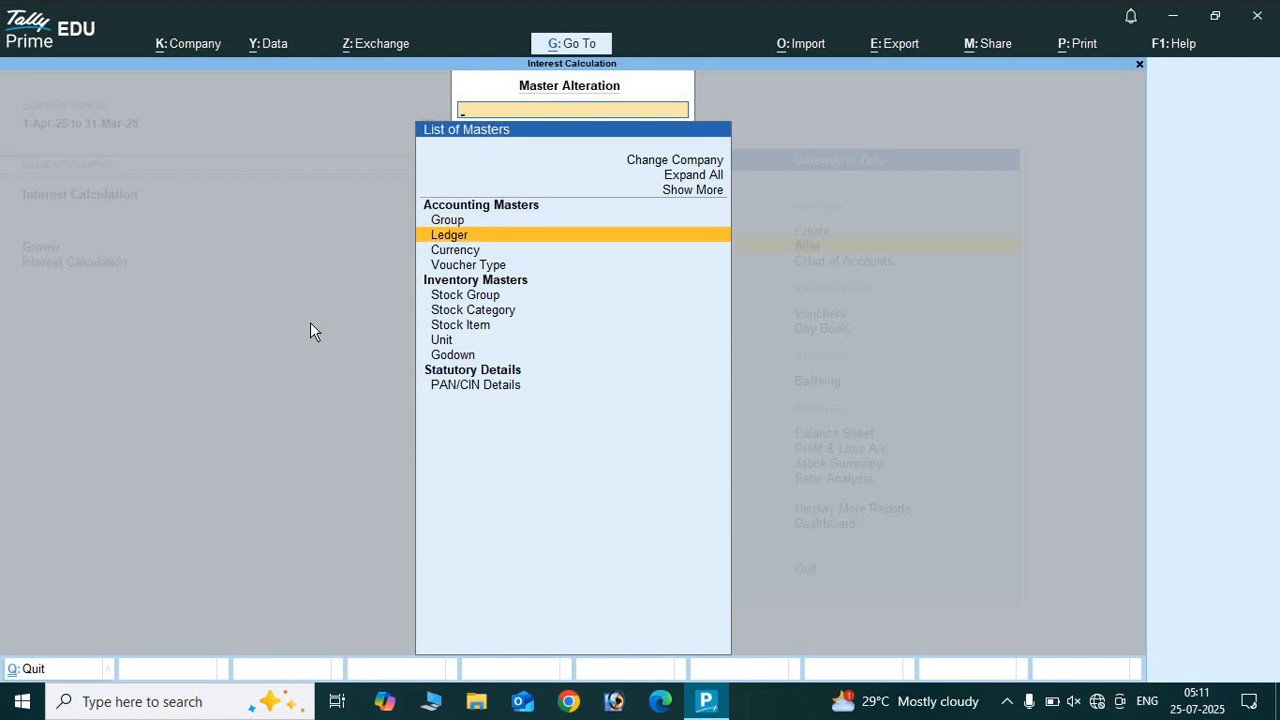
{"action": "key", "text": "Return"}
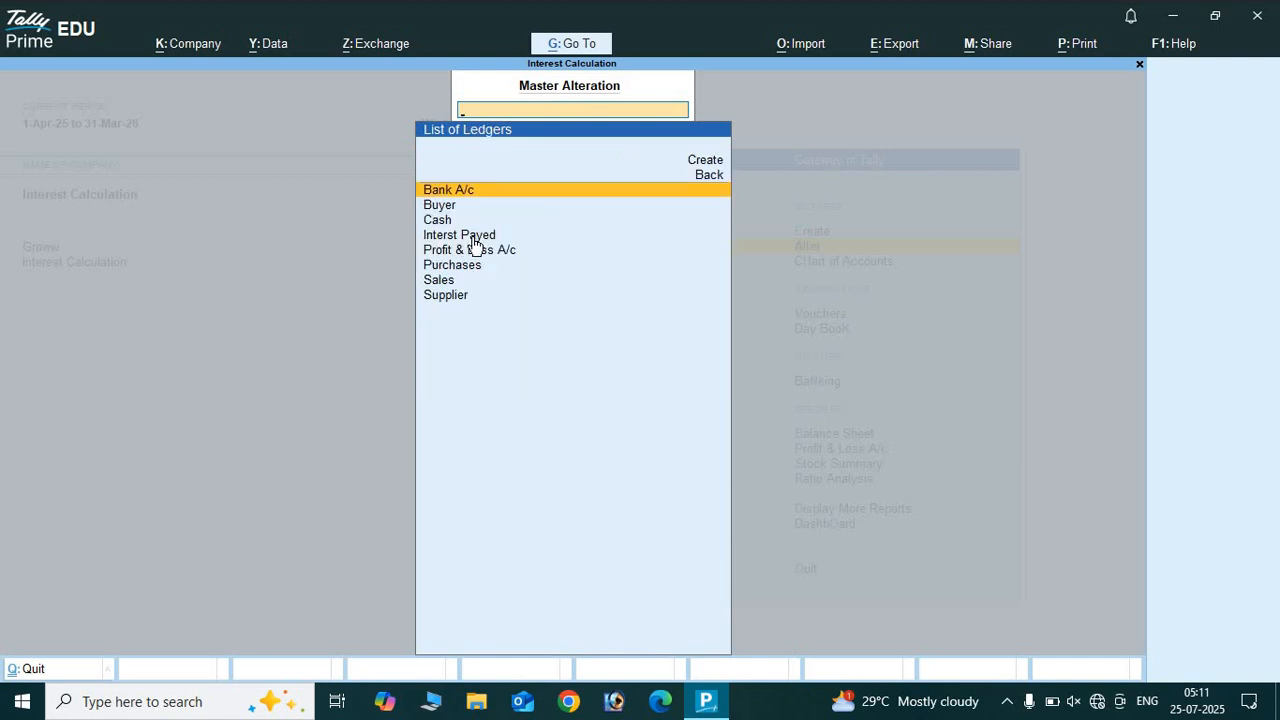
{"action": "left_click", "coordinate": [468, 238]}
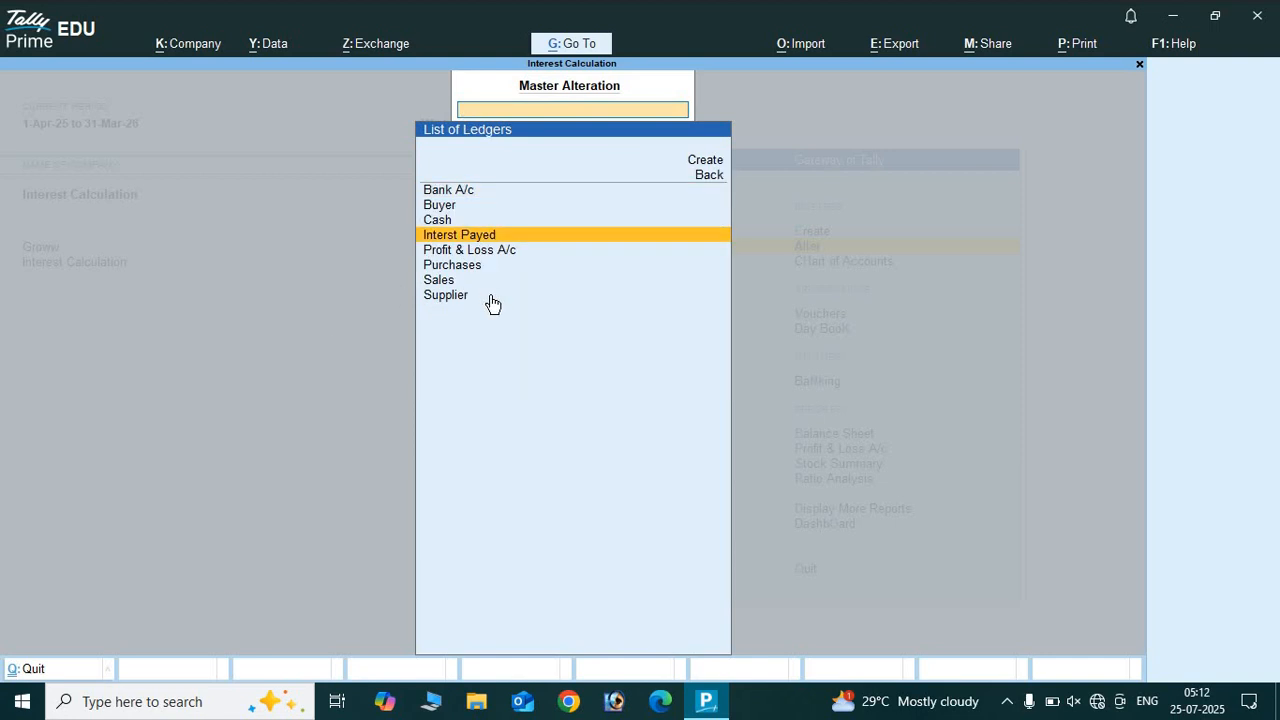
{"action": "left_click", "coordinate": [447, 209]}
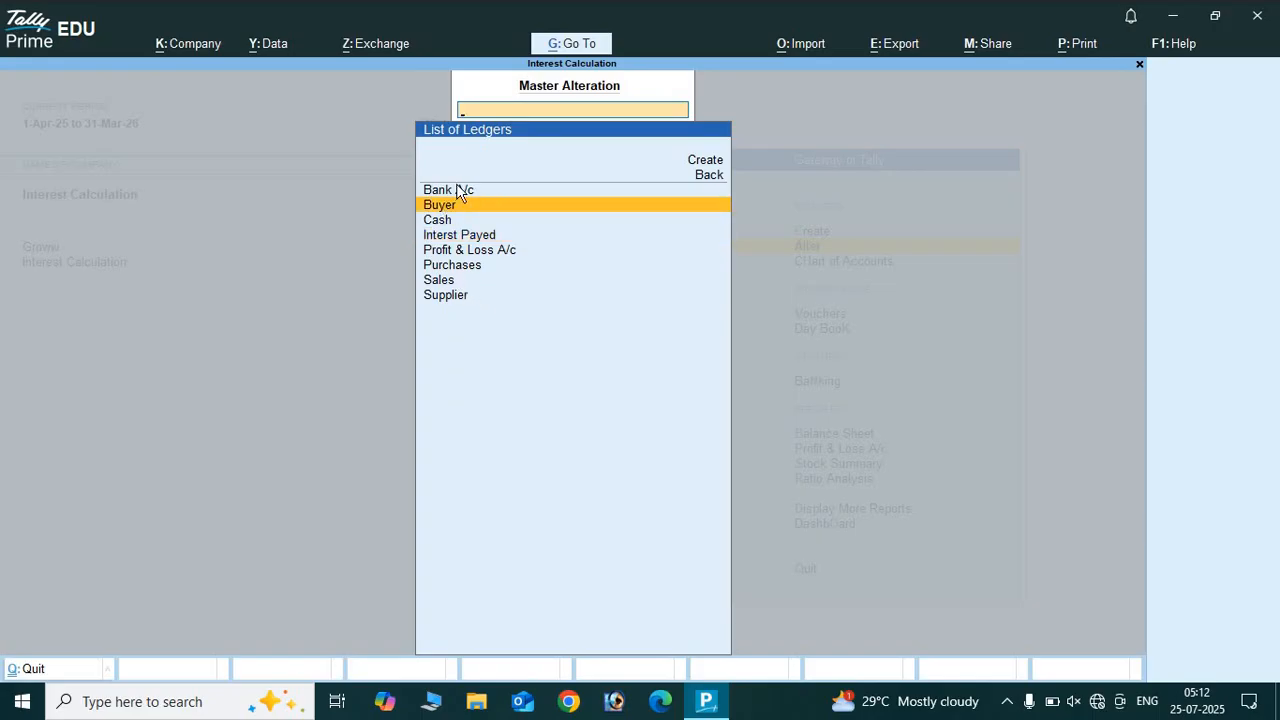
{"action": "left_click", "coordinate": [457, 191]}
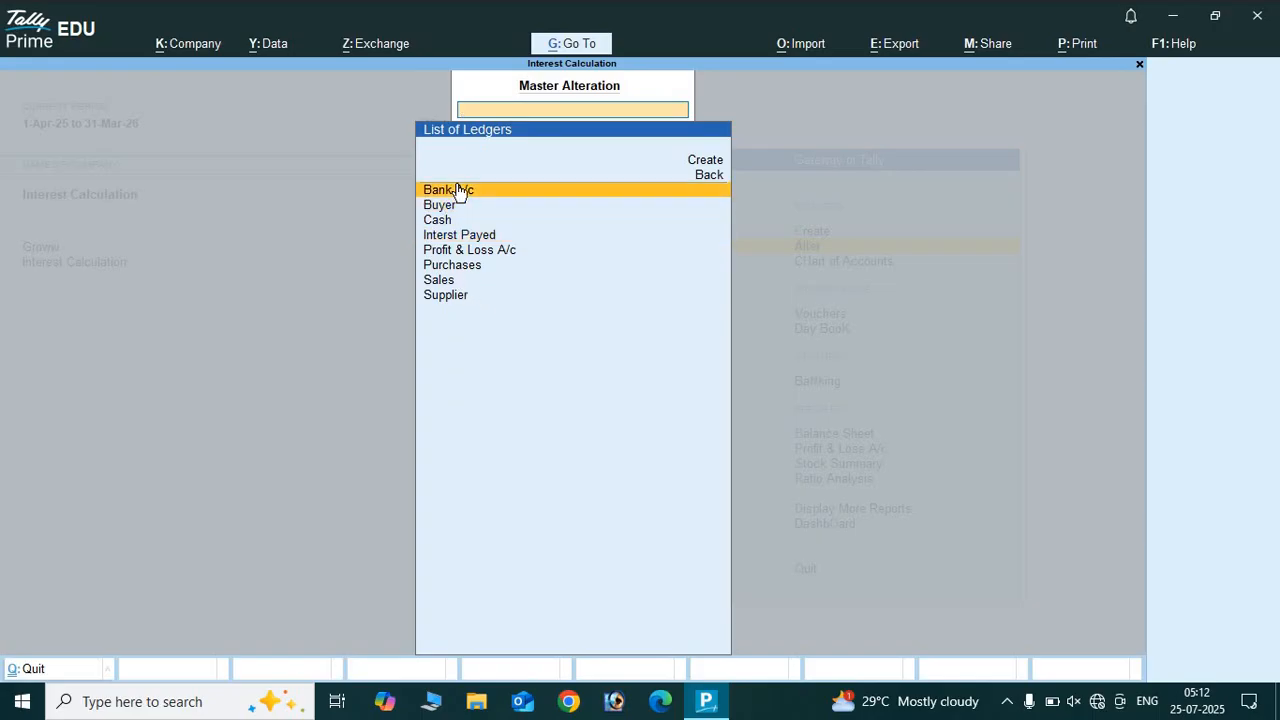
{"action": "left_click", "coordinate": [466, 268]}
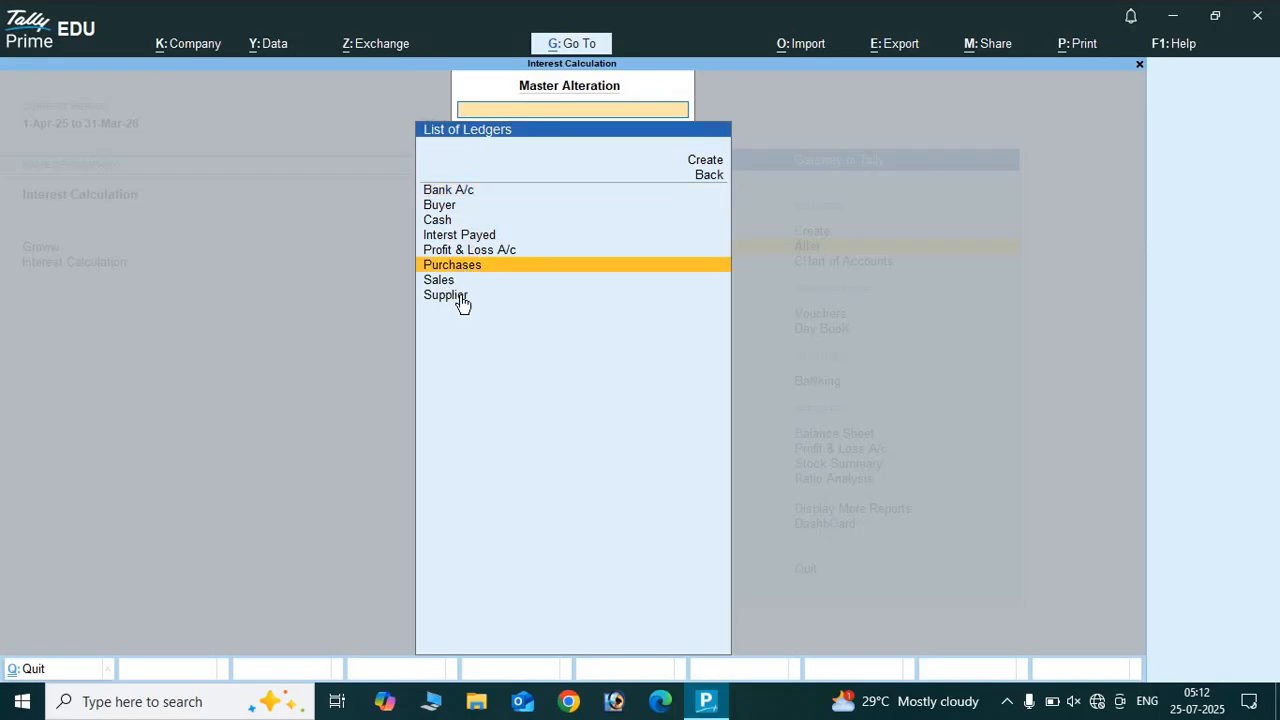
{"action": "left_click", "coordinate": [460, 296]}
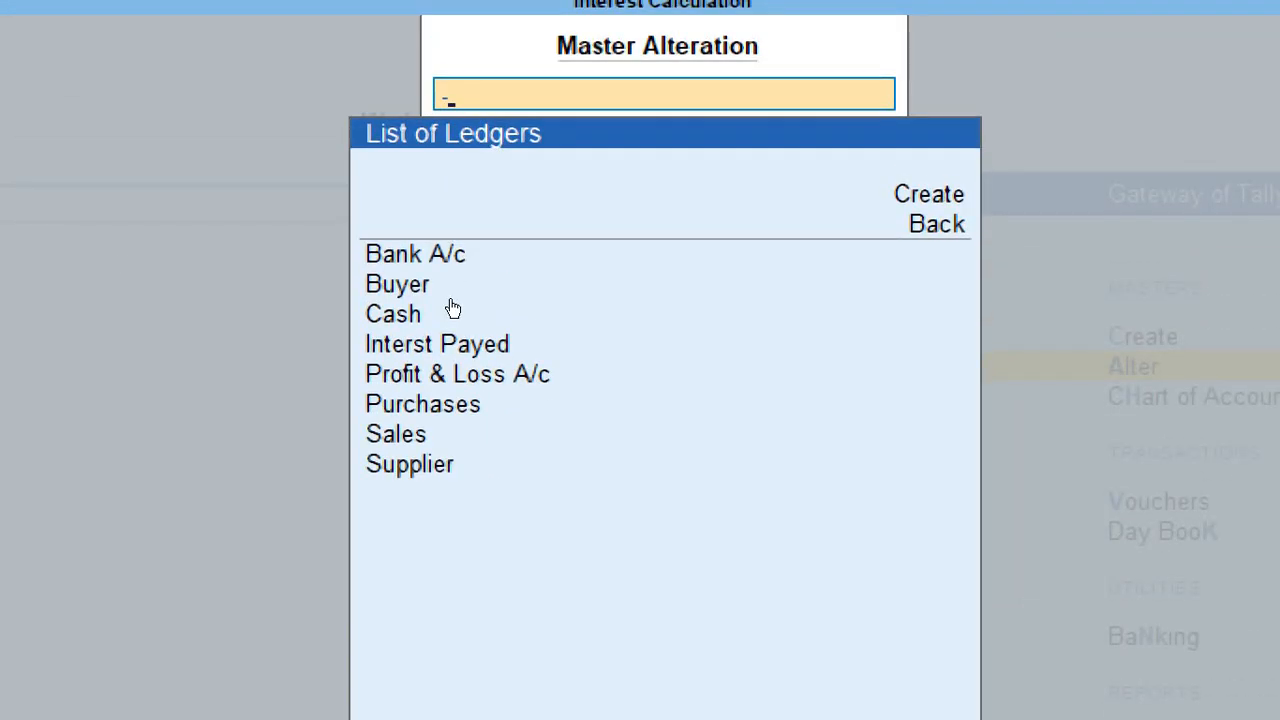
{"action": "key", "text": "Up"}
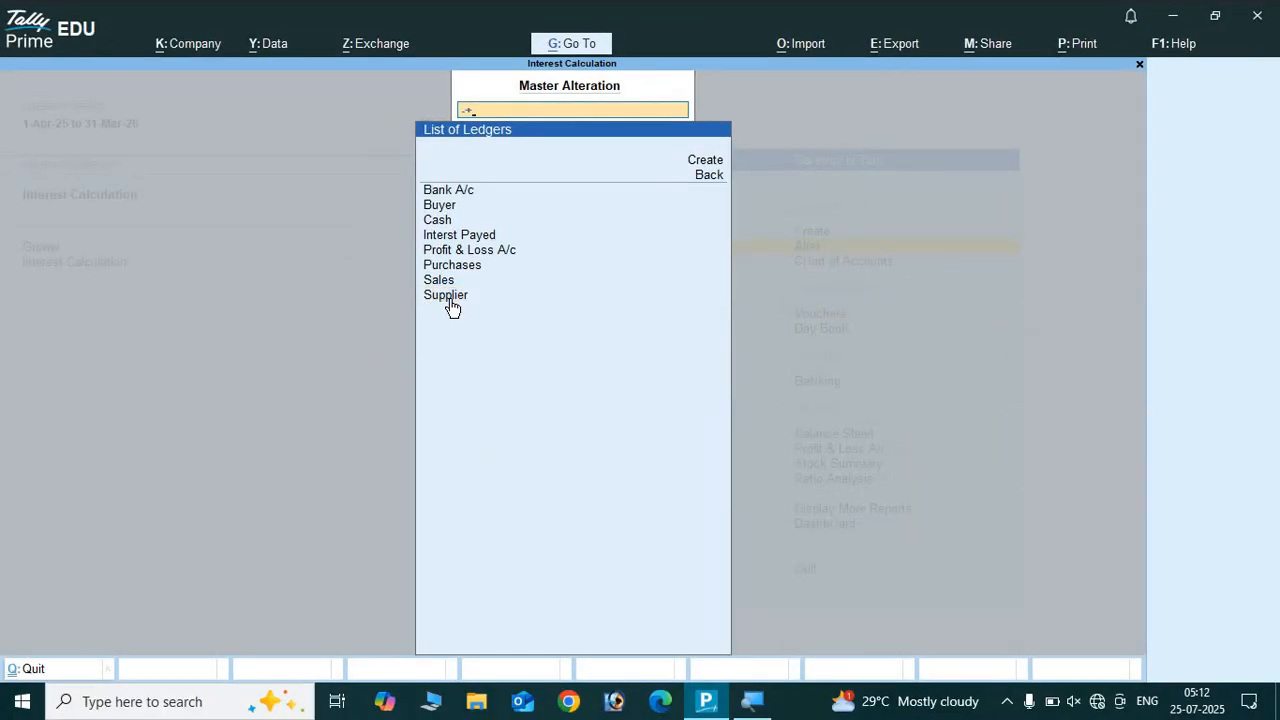
{"action": "key", "text": "BackSpace"}
{"action": "key", "text": "BackSpace"}
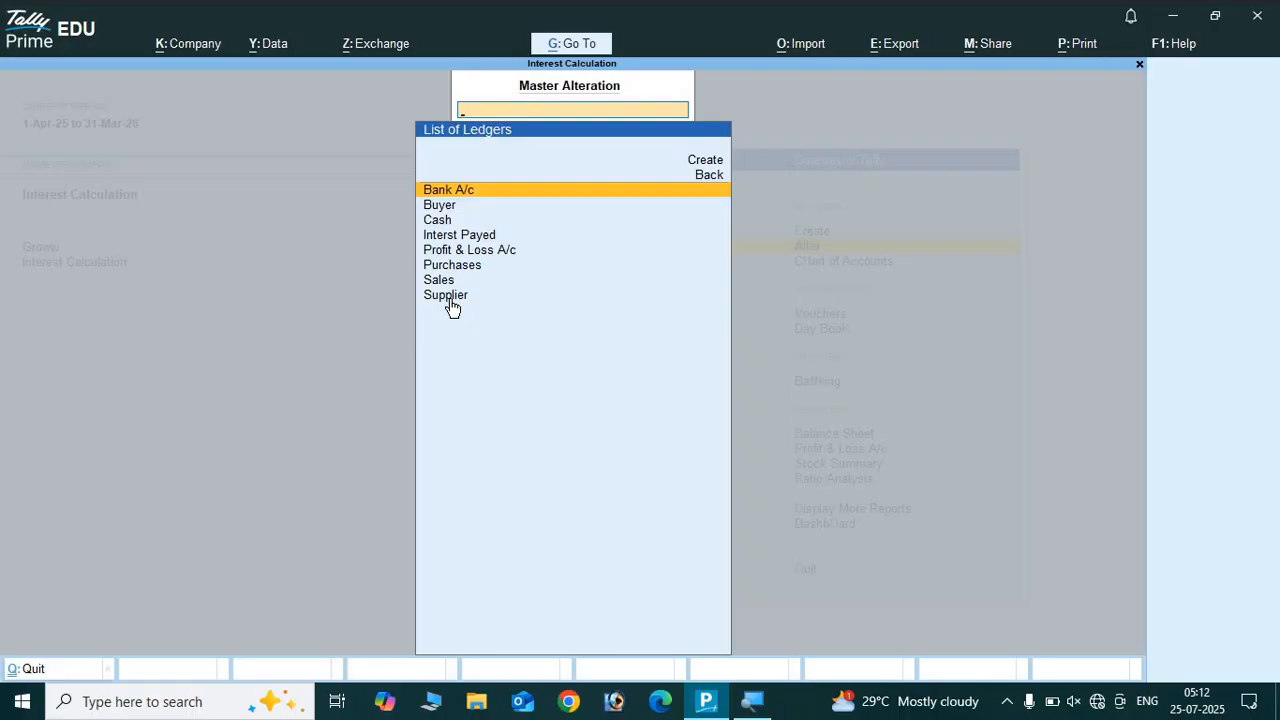
{"action": "left_click", "coordinate": [452, 305]}
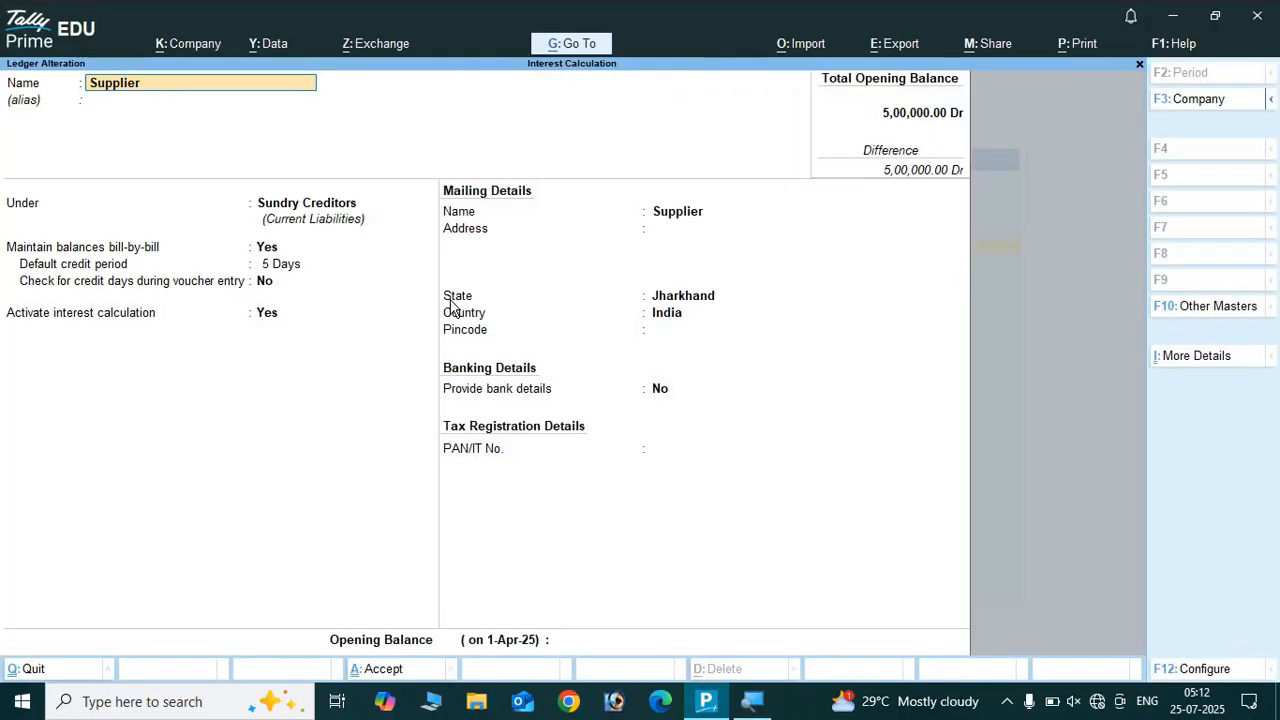
Review the Supplier ledger's default credit period and interest calculation settings, and quit to the Gateway of Tally without saving.
{"action": "left_click", "coordinate": [46, 268]}
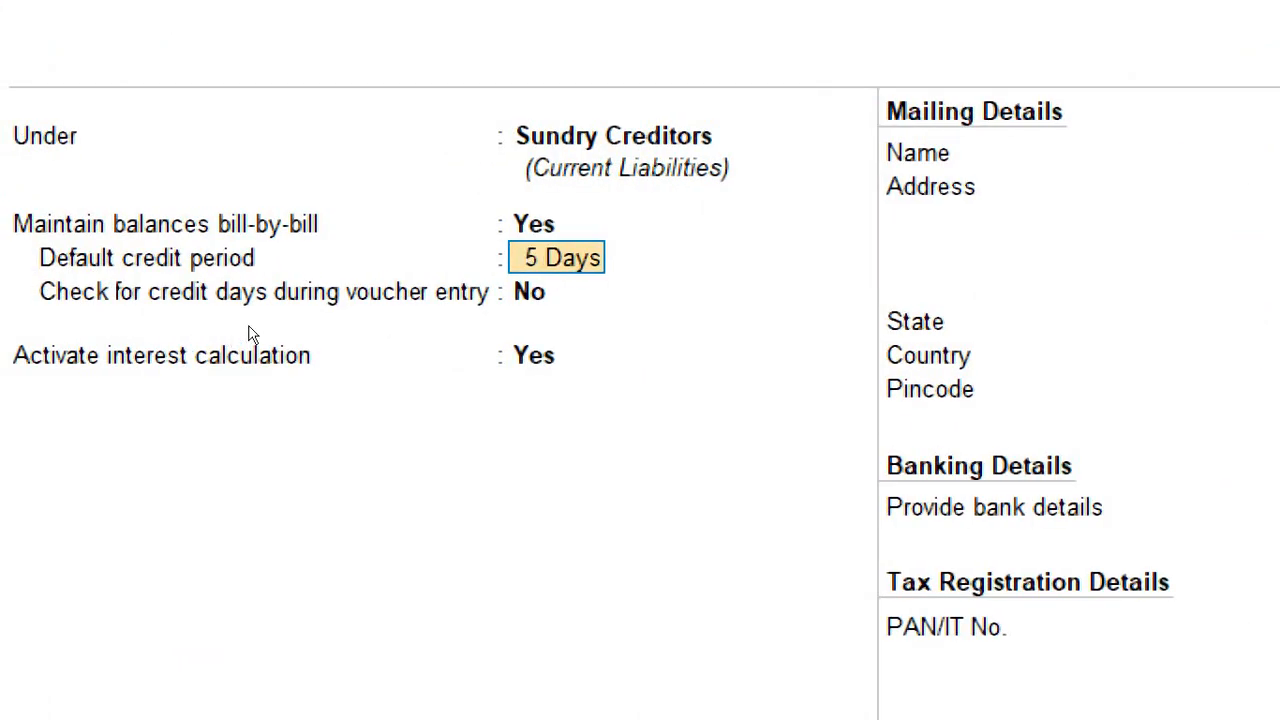
{"action": "key", "text": "Return"}
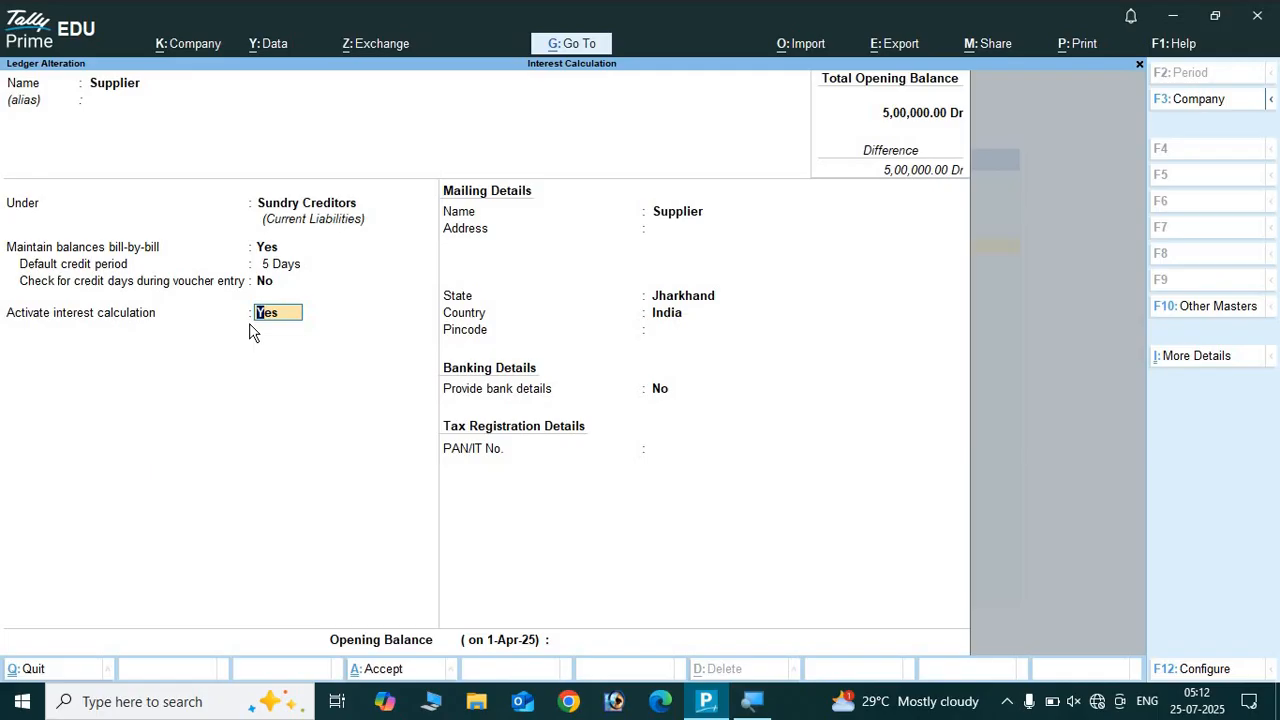
{"action": "key", "text": "BackSpace"}
{"action": "key", "text": "Escape"}
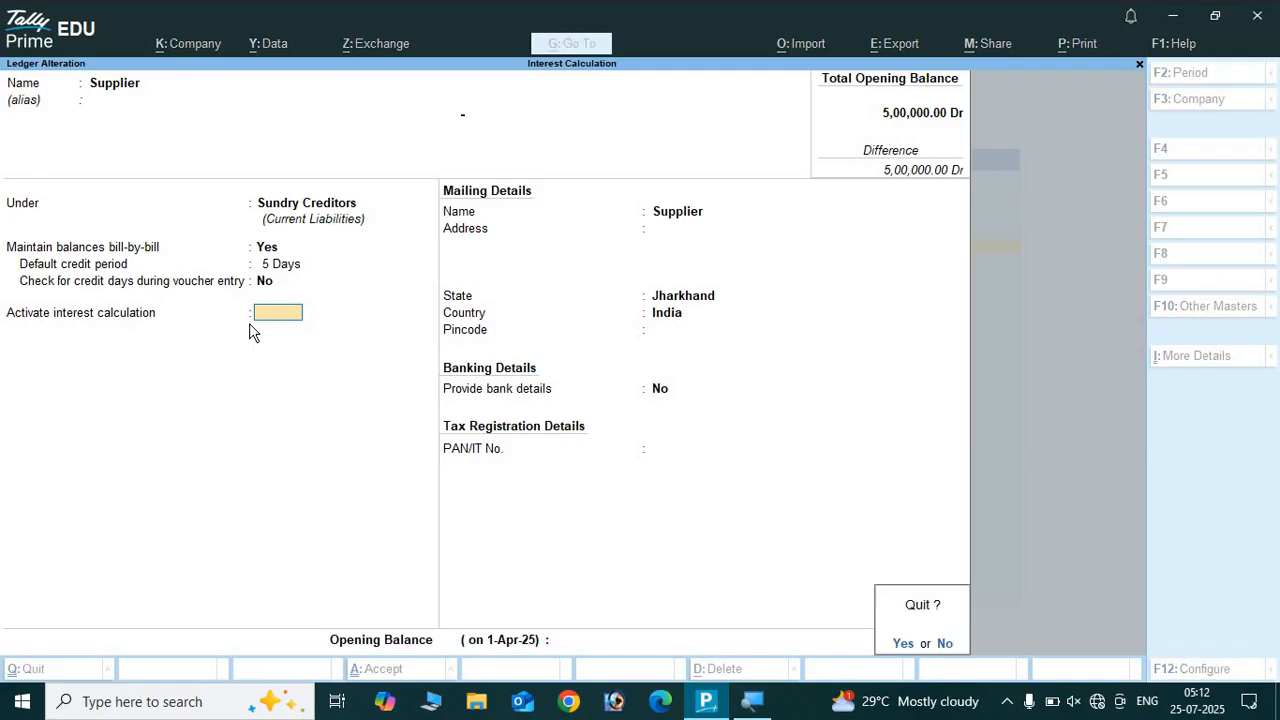
{"action": "key", "text": "y"}
{"action": "key", "text": "Escape"}
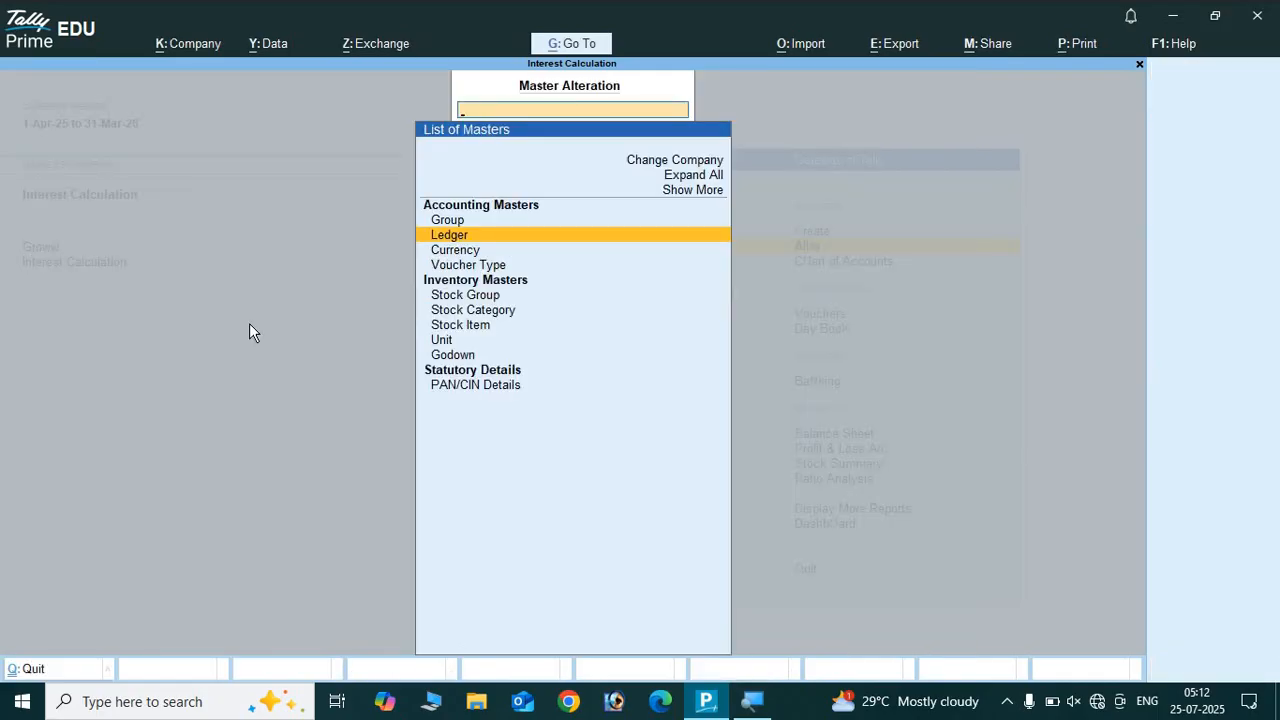
{"action": "key", "text": "Escape"}
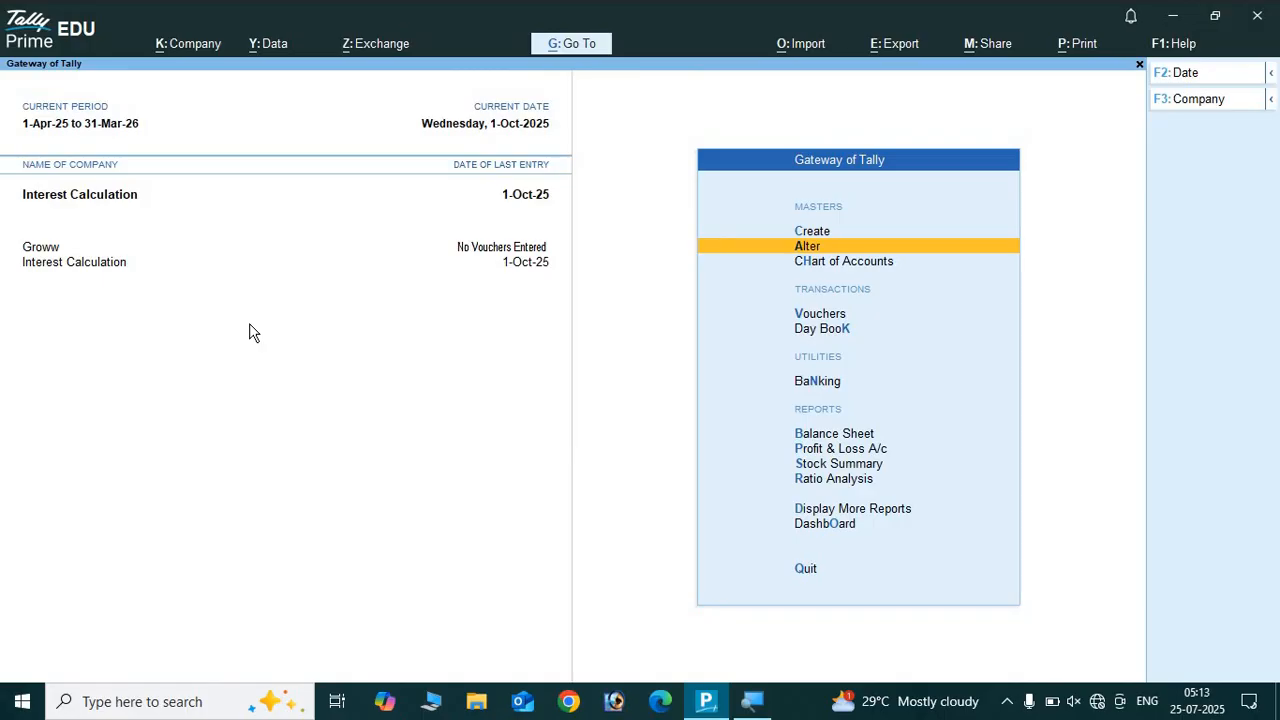
Open the Day Book of the Interest Calculation company.
{"action": "key", "text": "Down"}
{"action": "key", "text": "Down"}
{"action": "key", "text": "Down"}
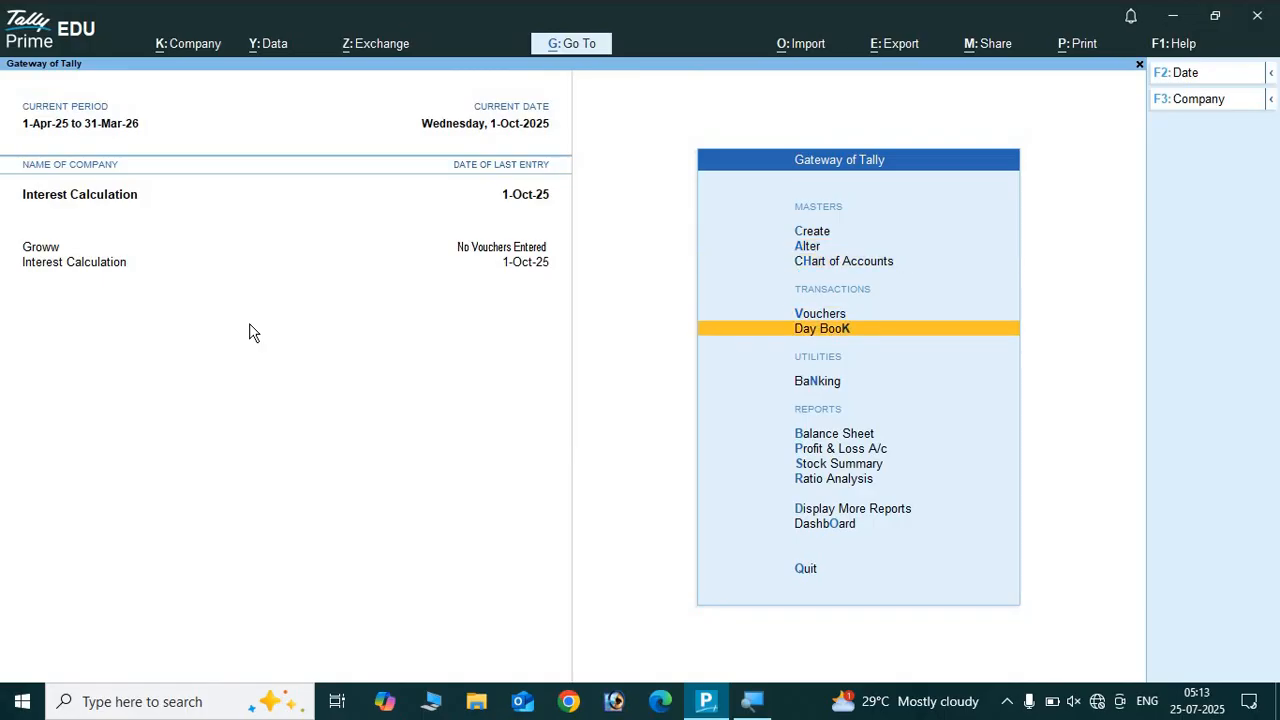
{"action": "key", "text": "Return"}
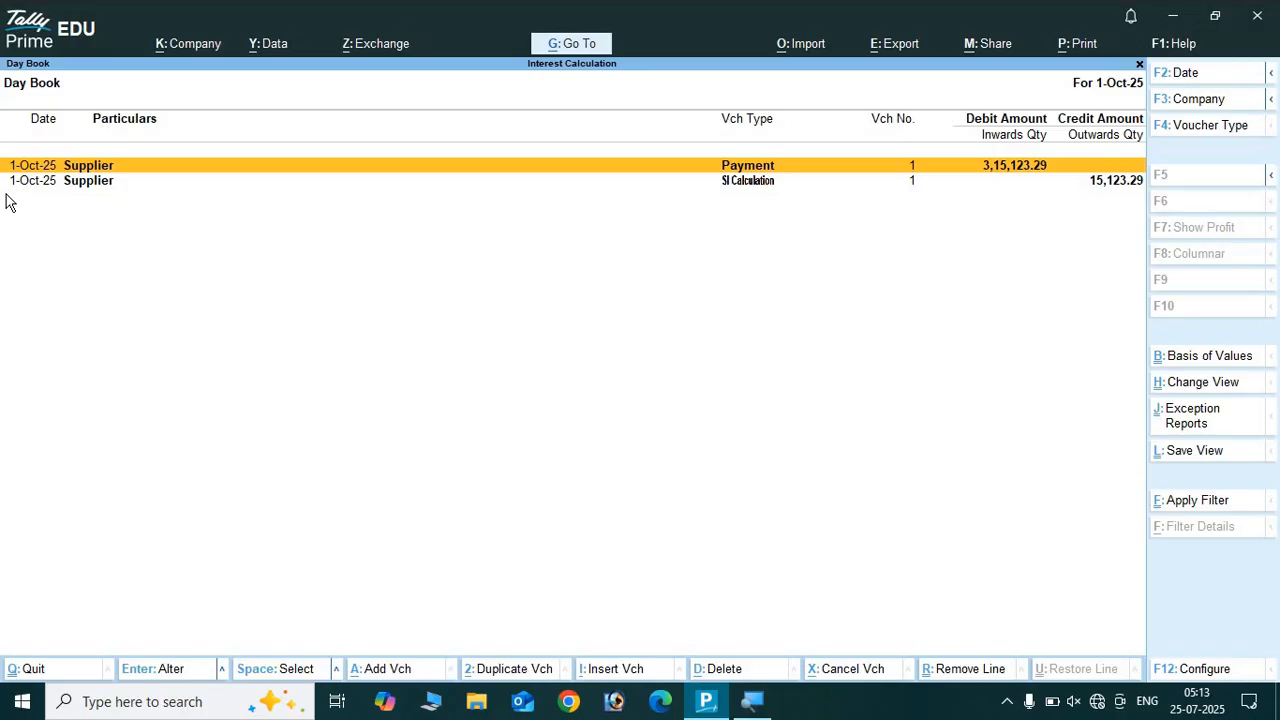
{"action": "key", "text": "XF86AudioMute"}
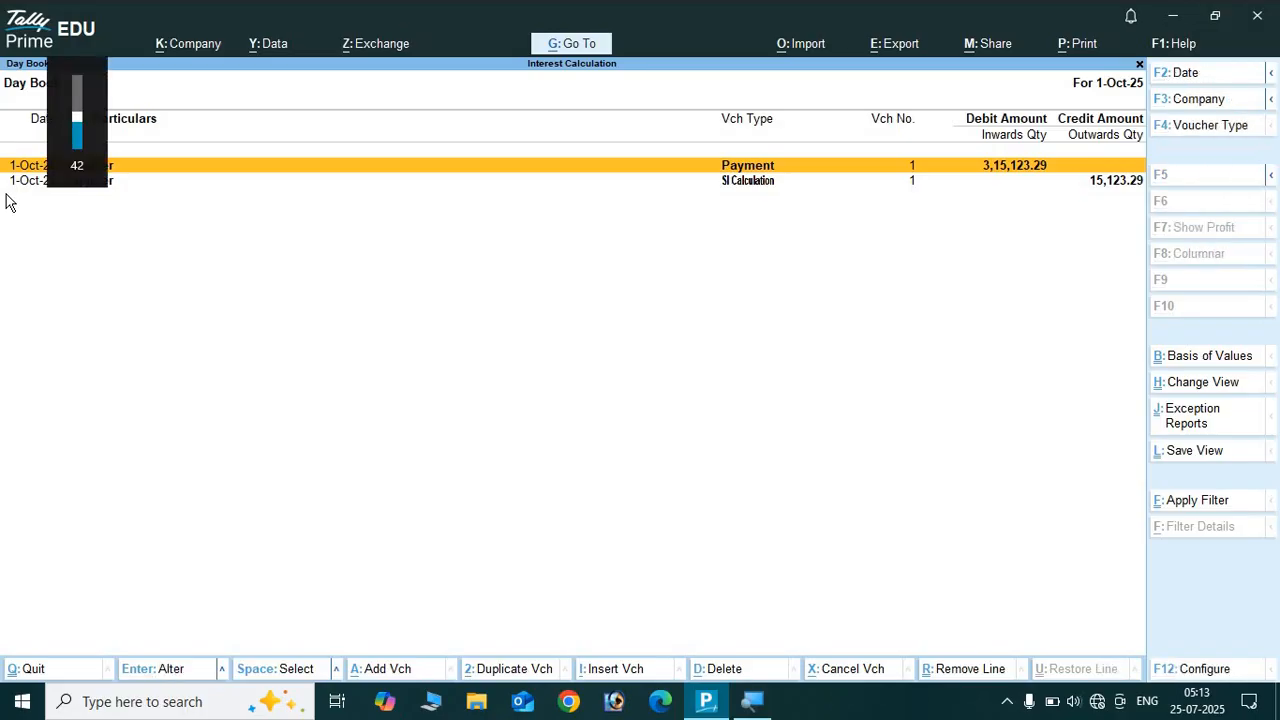
Set the Day Book's period from 1-4-2025 to 1-10-2025.
{"action": "key", "text": "F2"}
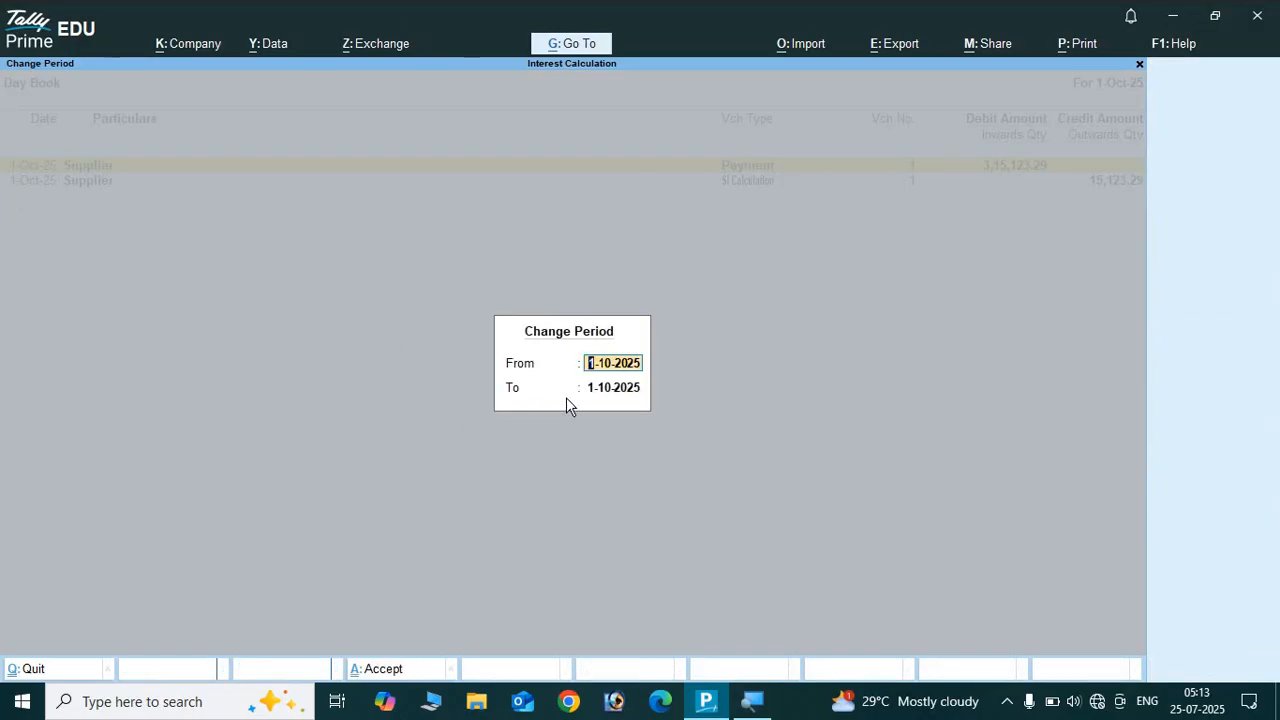
{"action": "key", "text": "Return"}
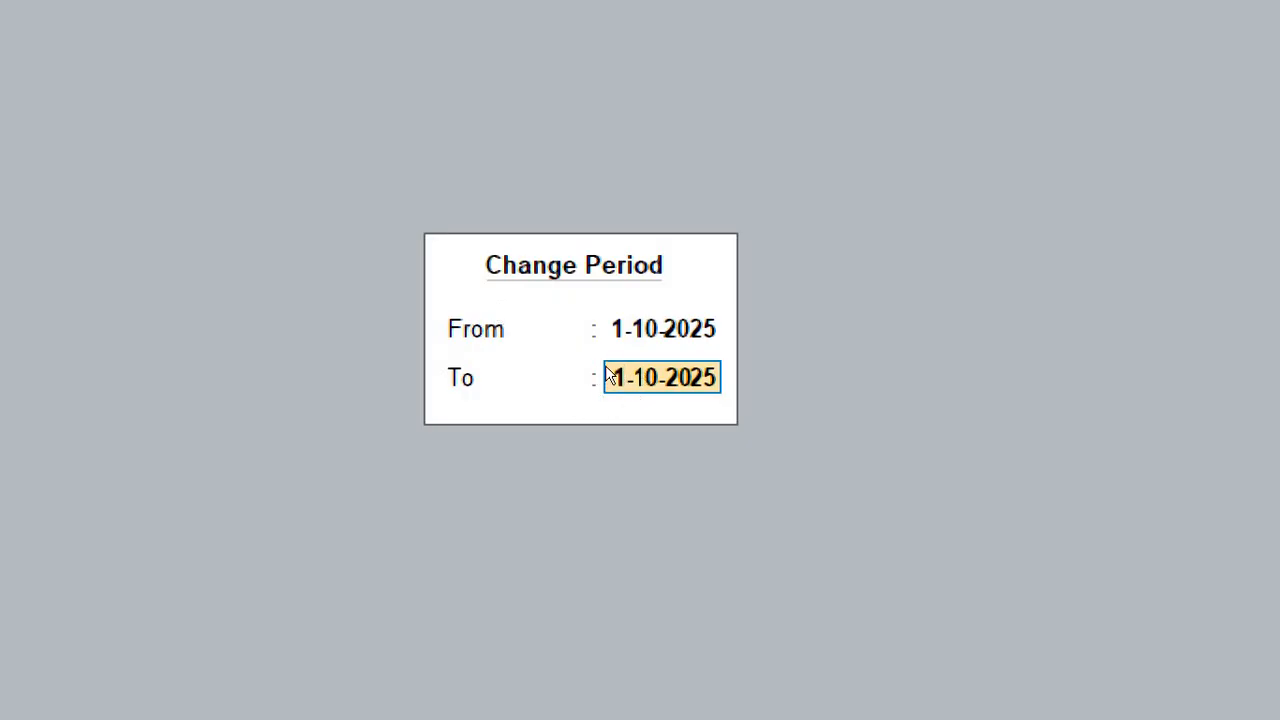
{"action": "key", "text": "BackSpace"}
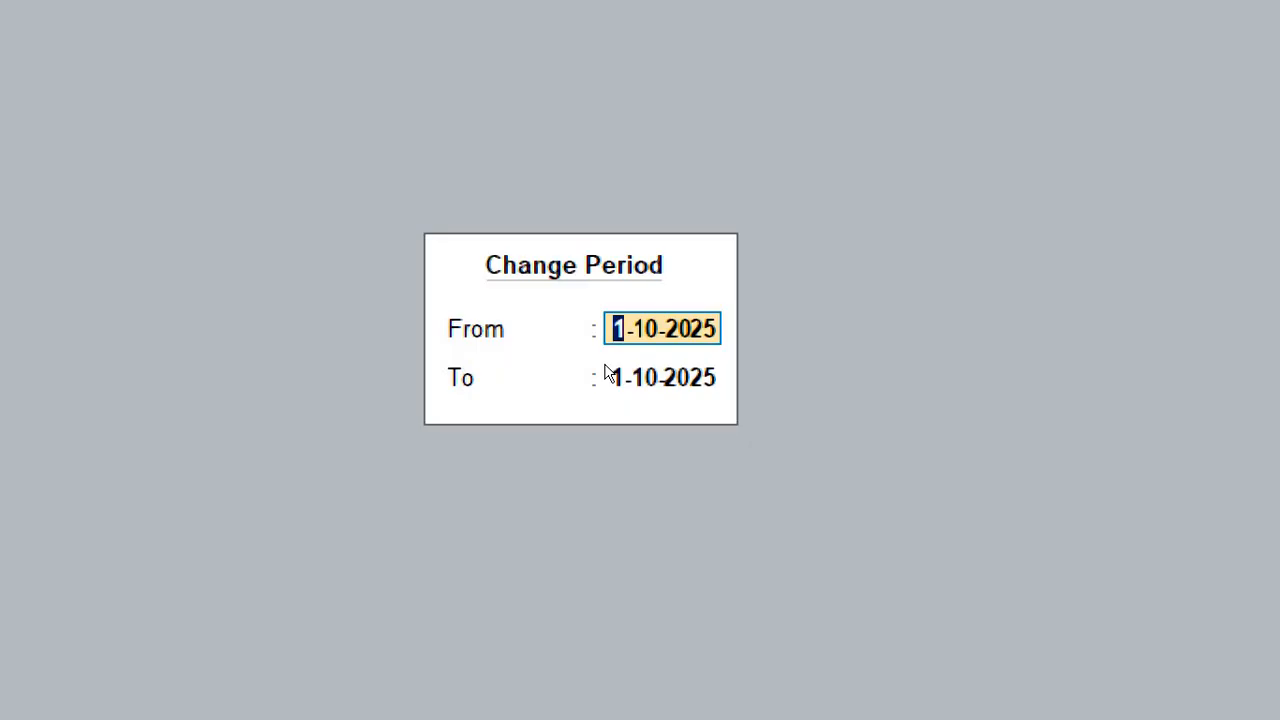
{"action": "type", "text": "1-4-"}
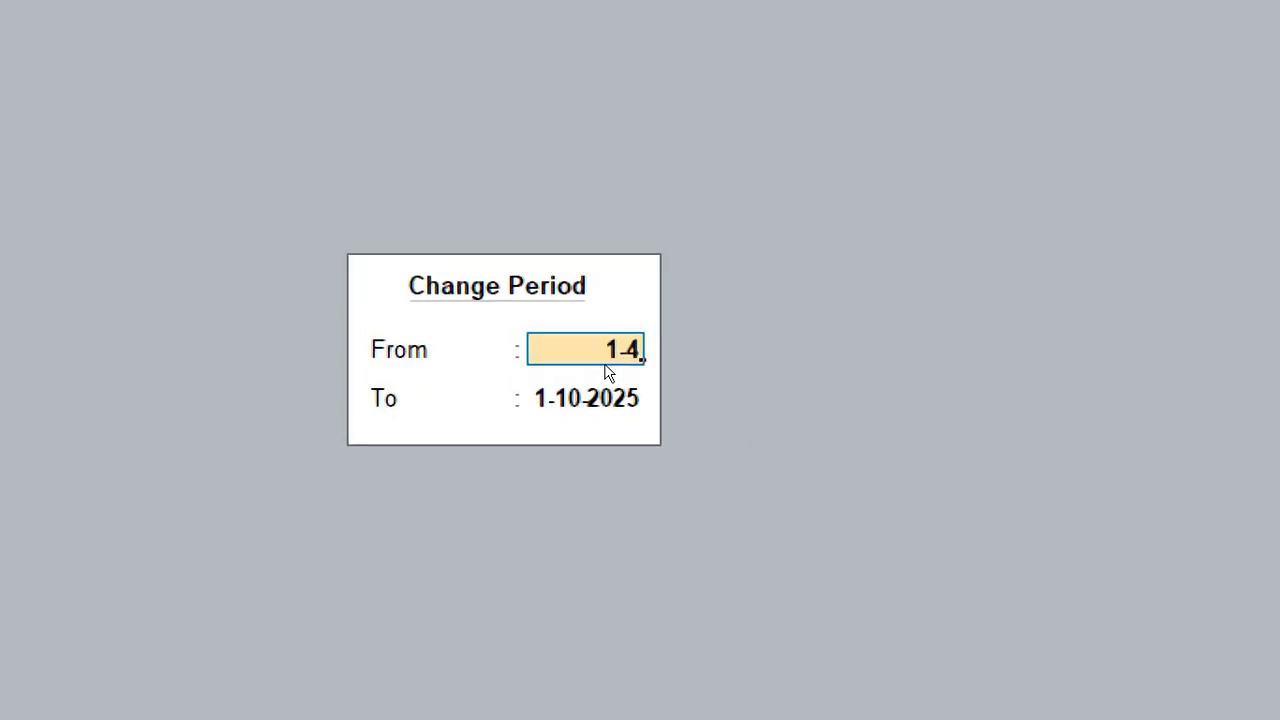
{"action": "type", "text": "25"}
{"action": "key", "text": "Return"}
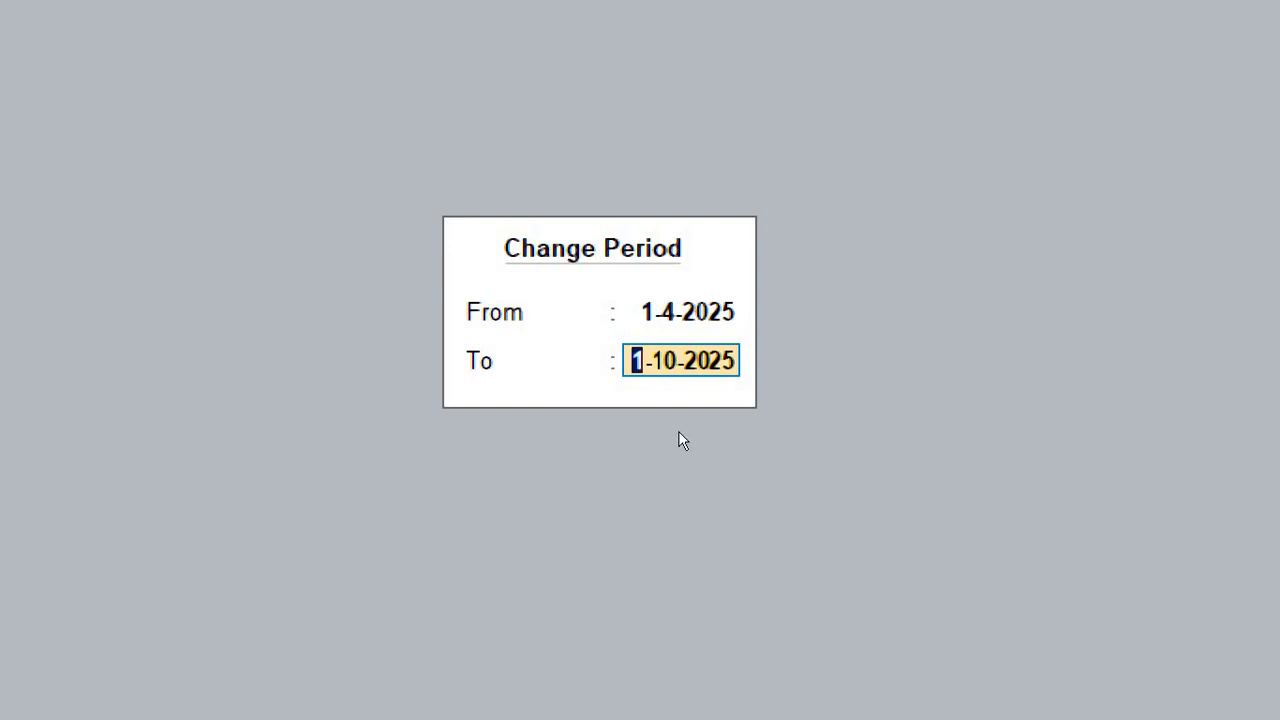
{"action": "key", "text": "Return"}
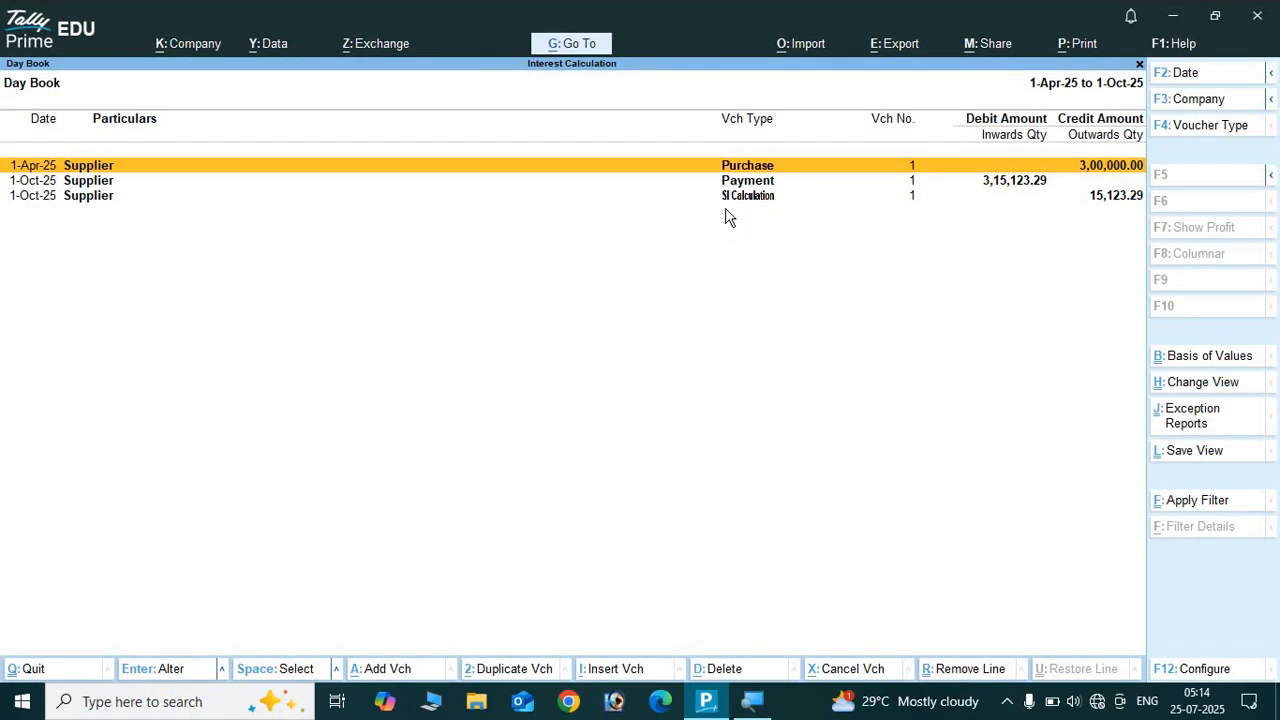
View the Supplier purchase voucher dated 1-Apr-25 and quit it without changes.
{"action": "key", "text": "Return"}
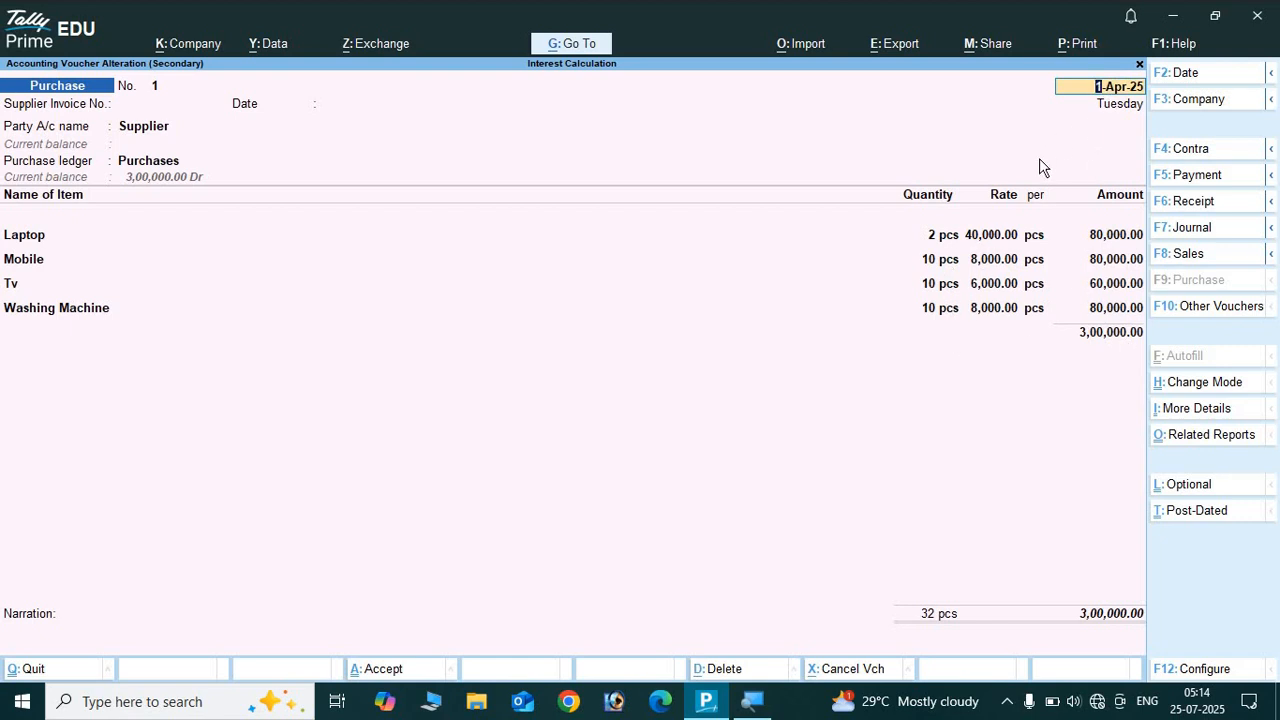
{"action": "key", "text": "Escape"}
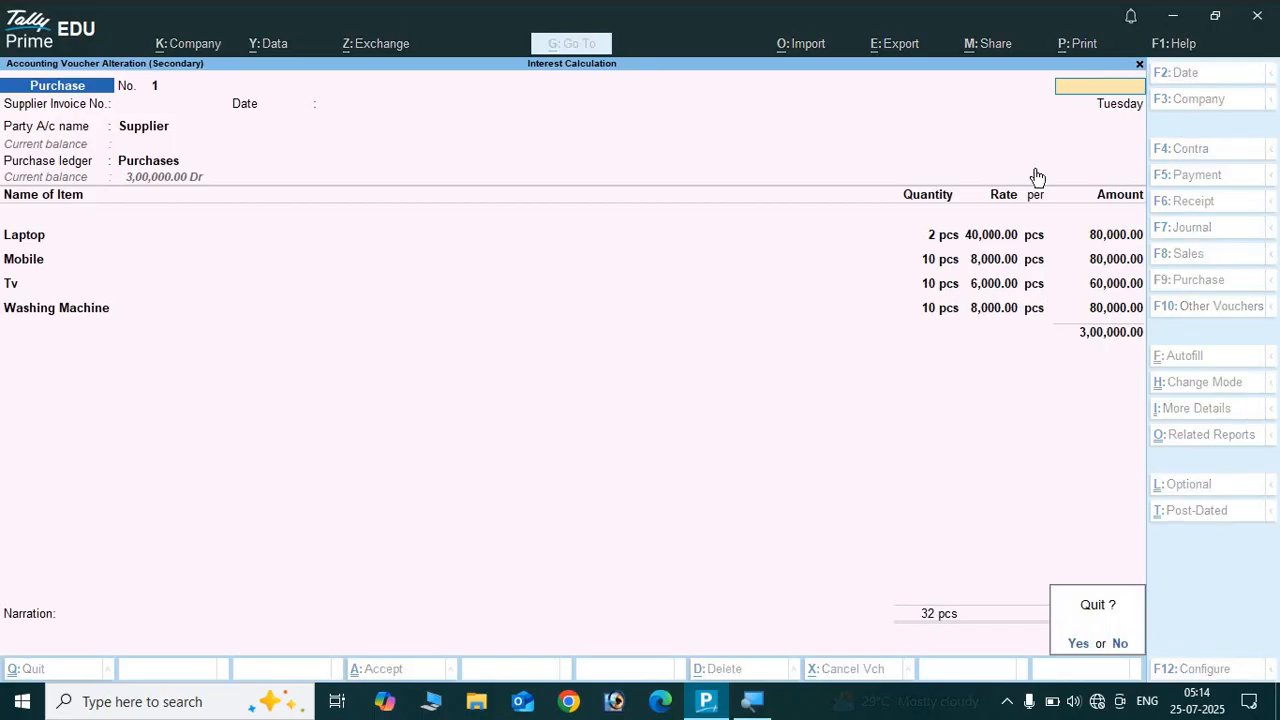
{"action": "key", "text": "y"}
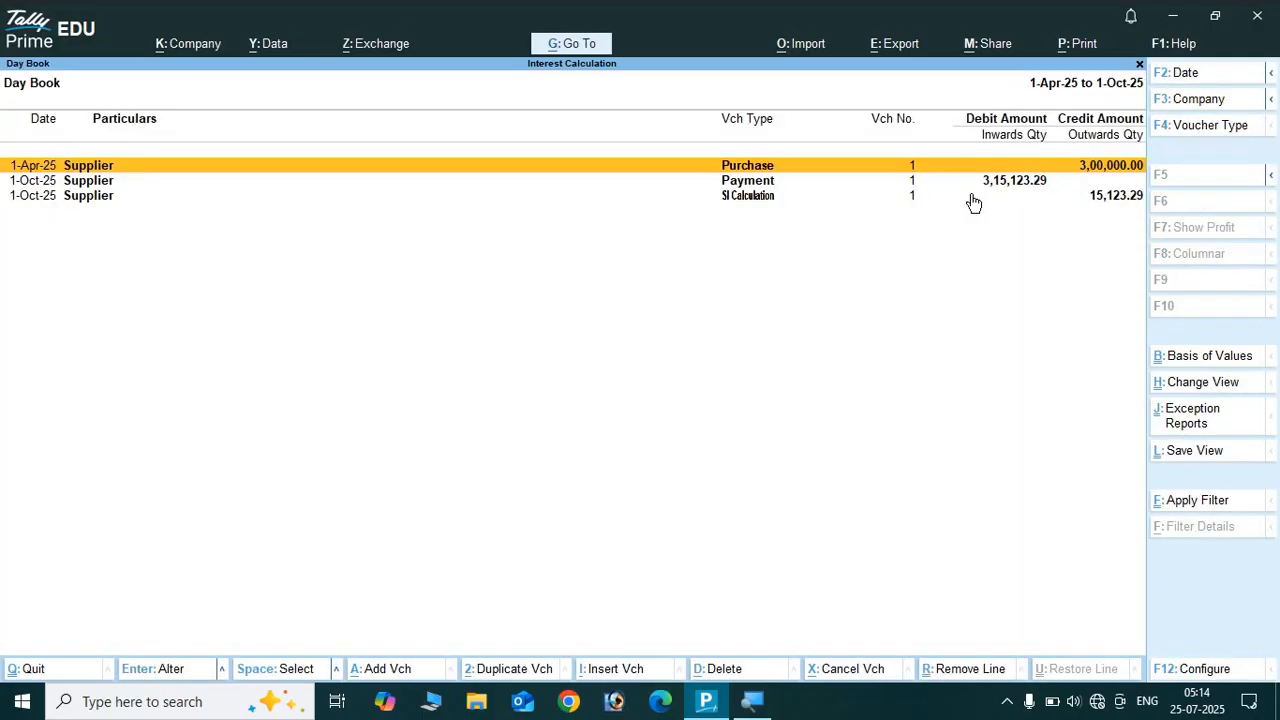
Review the Supplier's SI Calculation voucher dated 1-Oct-25, and return to the Gateway of Tally without saving.
{"action": "left_click", "coordinate": [758, 200]}
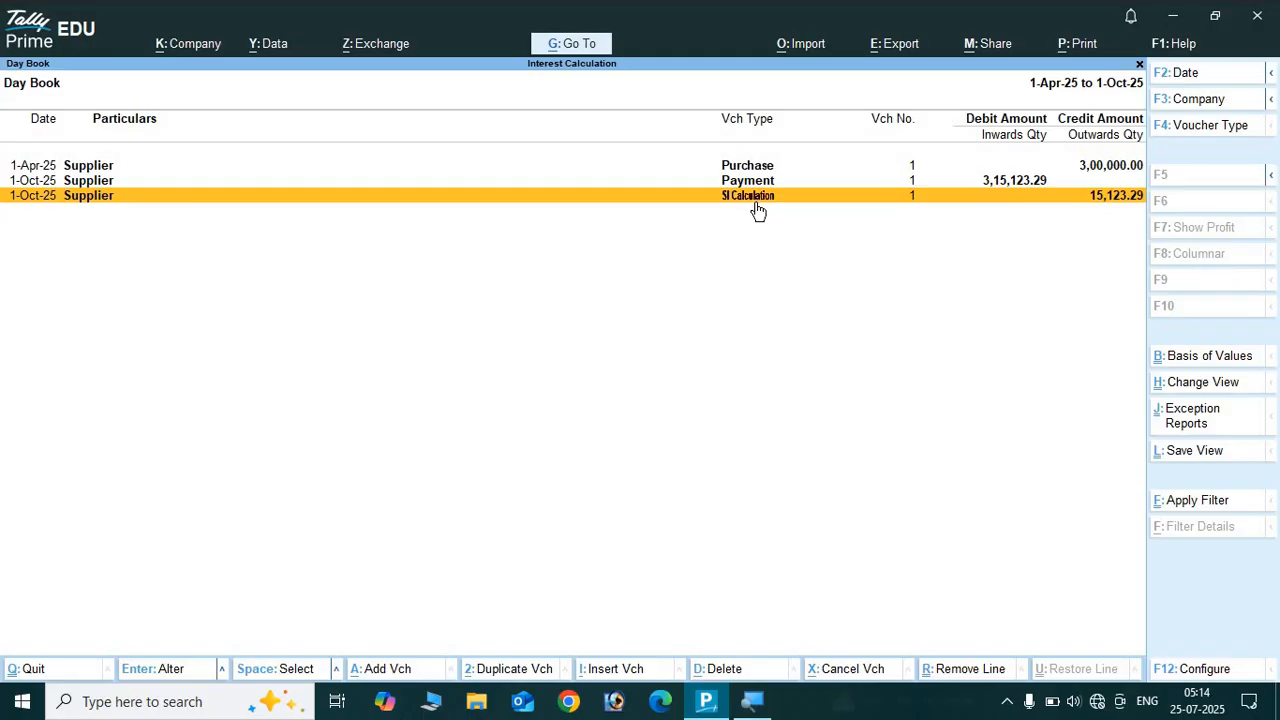
{"action": "left_click", "coordinate": [758, 205]}
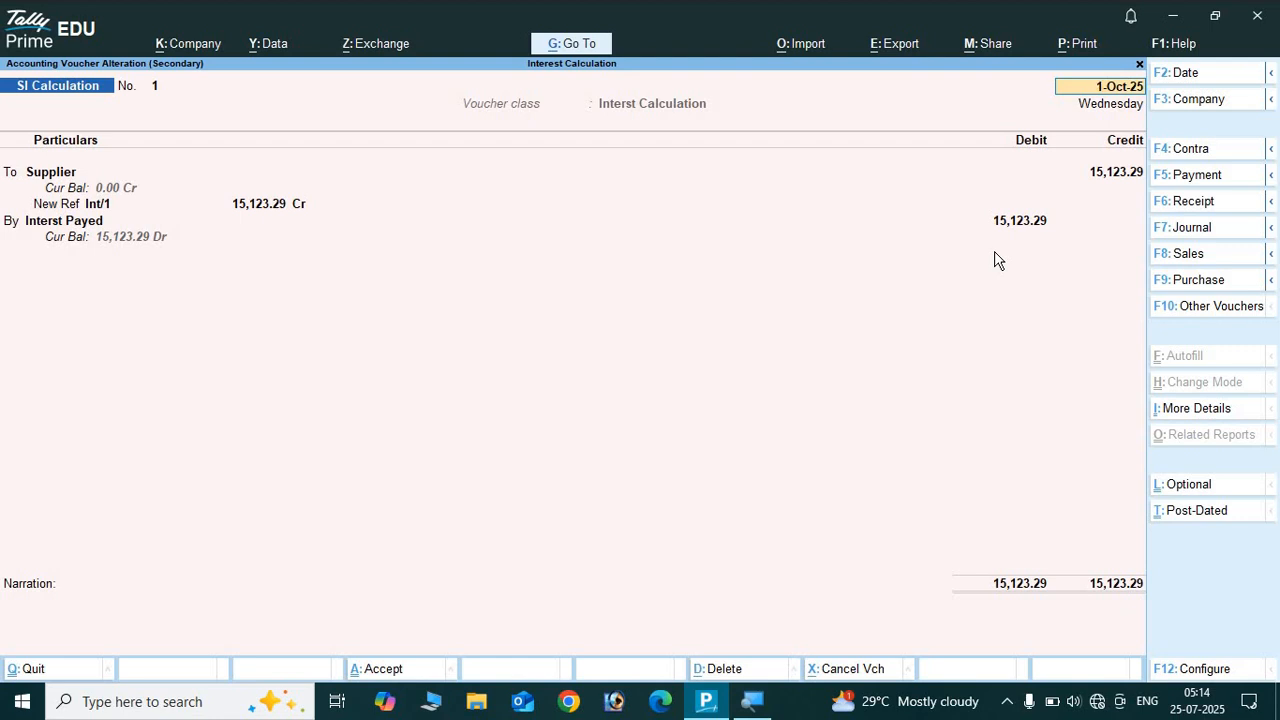
{"action": "key", "text": "BackSpace"}
{"action": "key", "text": "Escape"}
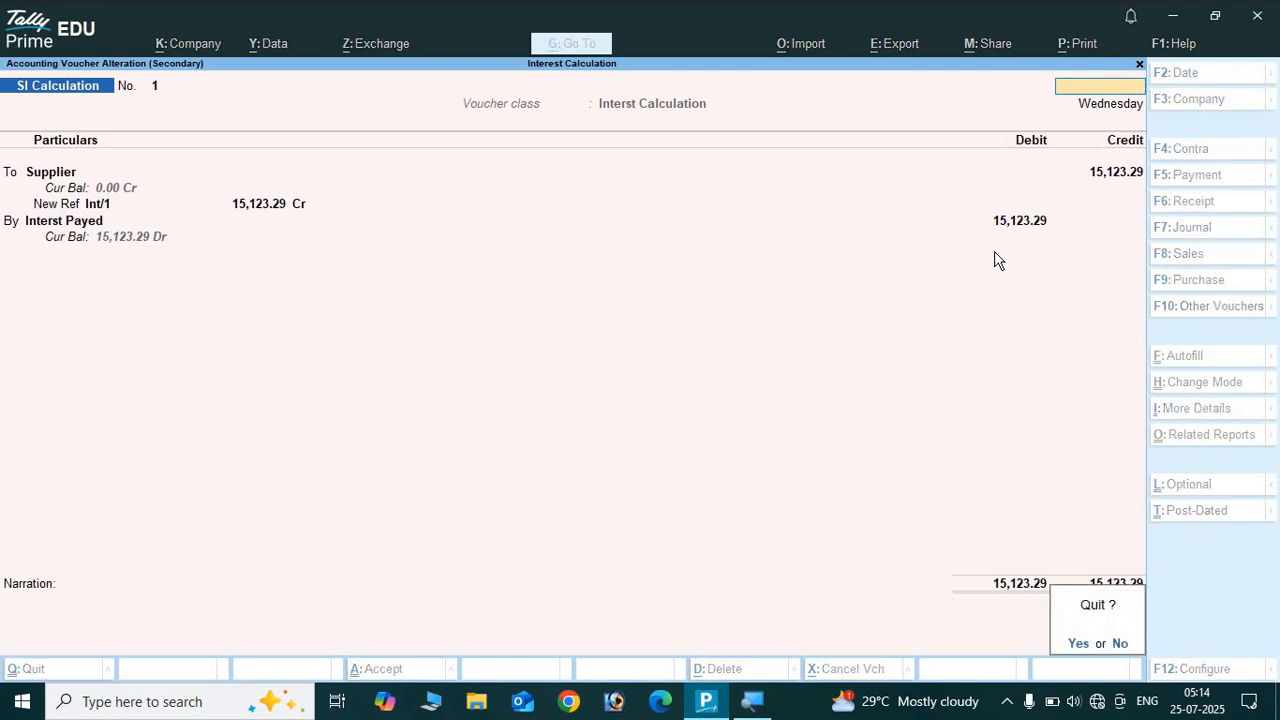
{"action": "key", "text": "y"}
{"action": "key", "text": "Escape"}
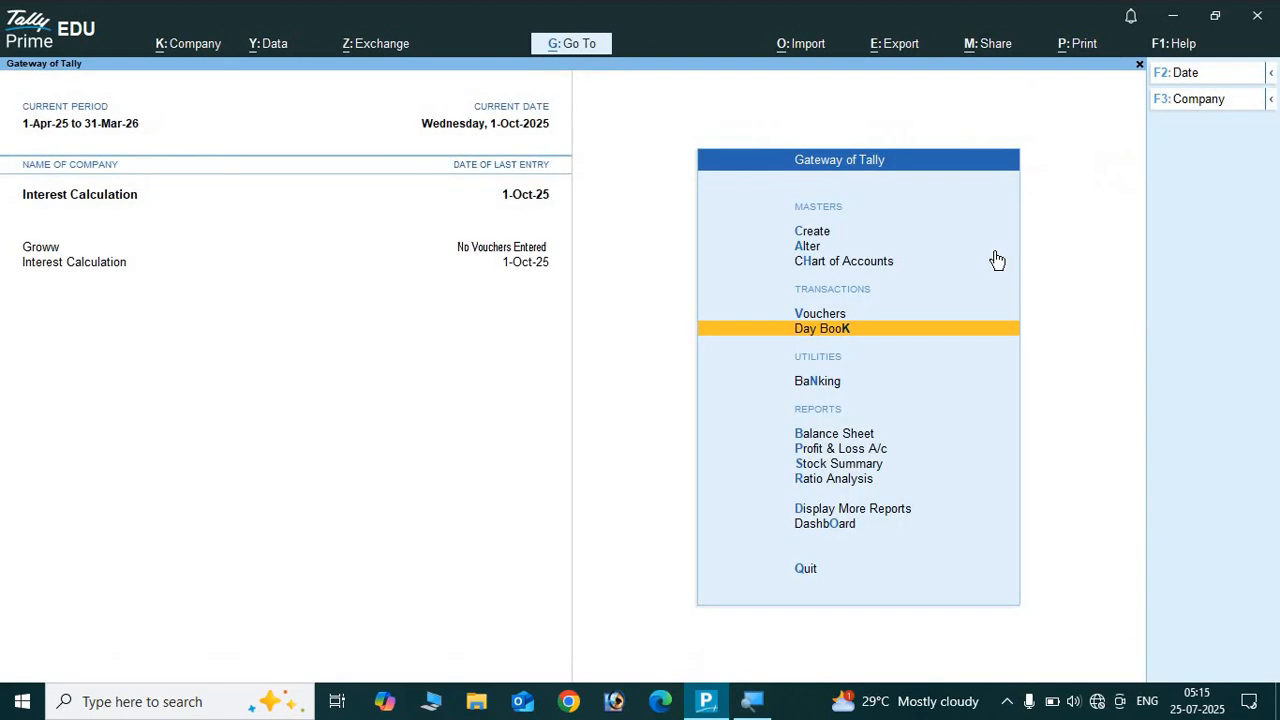
Open the Buyer ledger for alteration from the ledger masters.
{"action": "key", "text": "Up"}
{"action": "key", "text": "Up"}
{"action": "key", "text": "Up"}
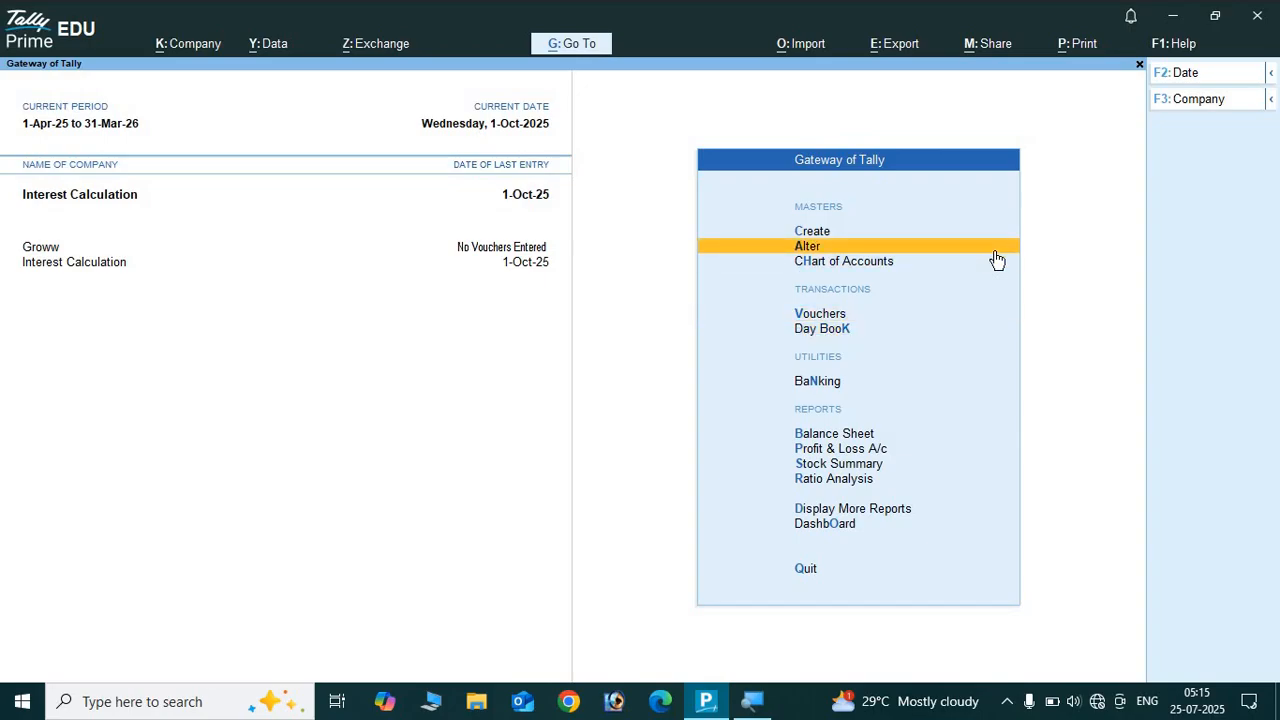
{"action": "key", "text": "Return"}
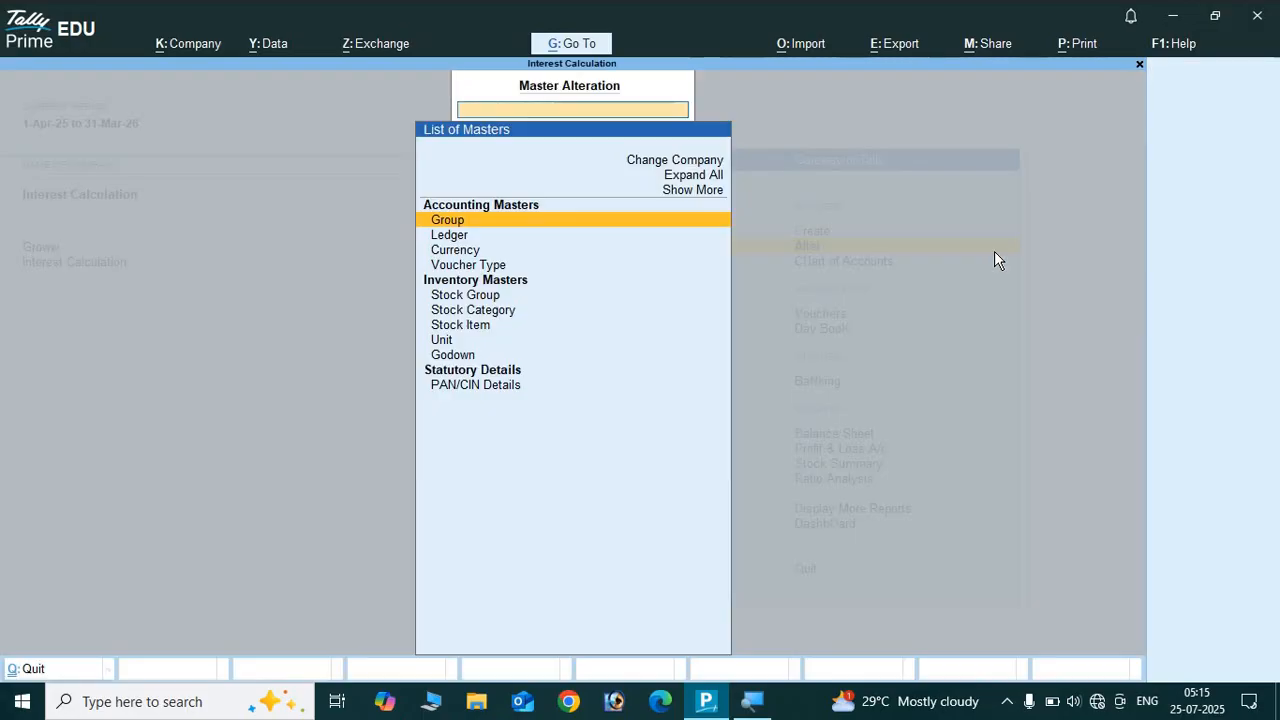
{"action": "key", "text": "Down"}
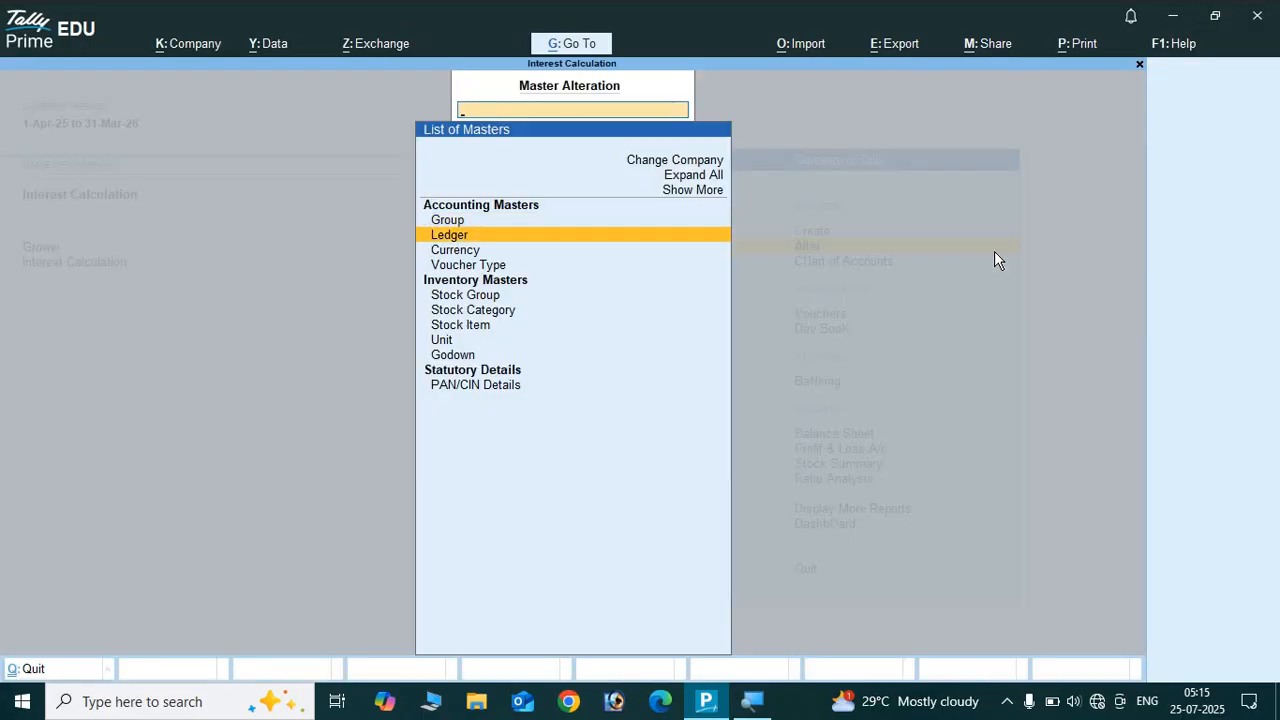
{"action": "key", "text": "Return"}
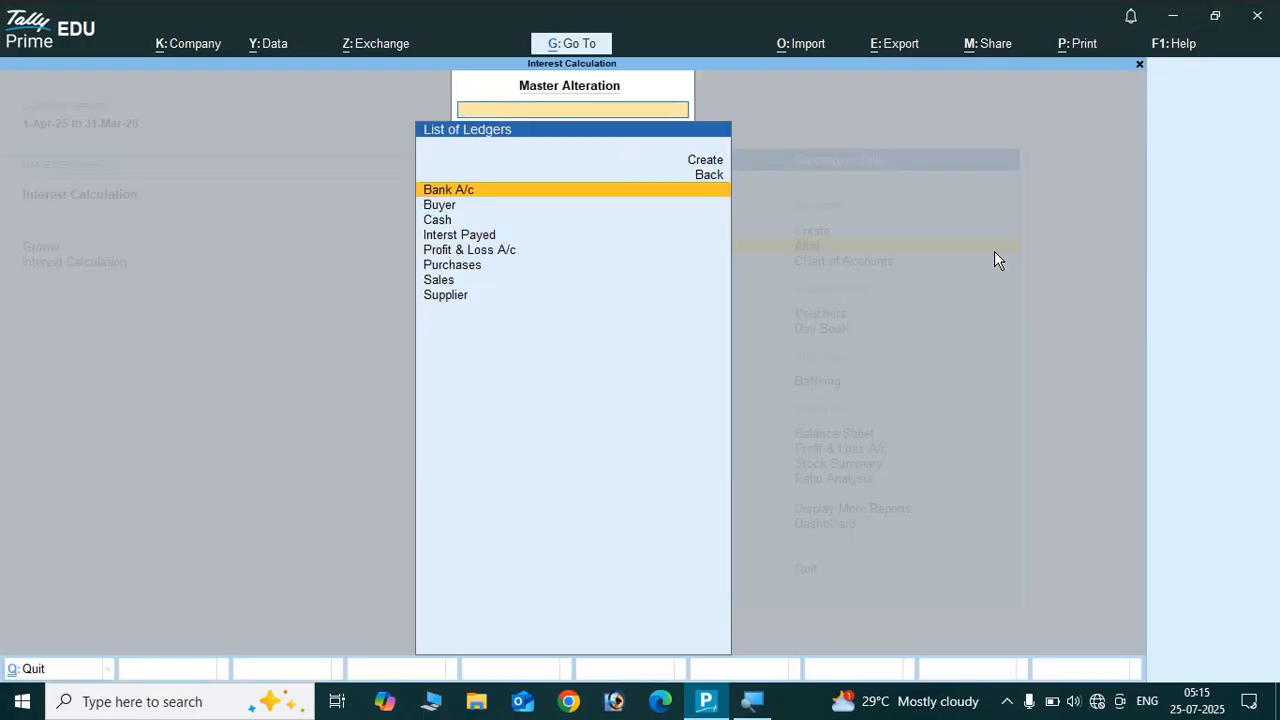
{"action": "key", "text": "Down"}
{"action": "key", "text": "Return"}
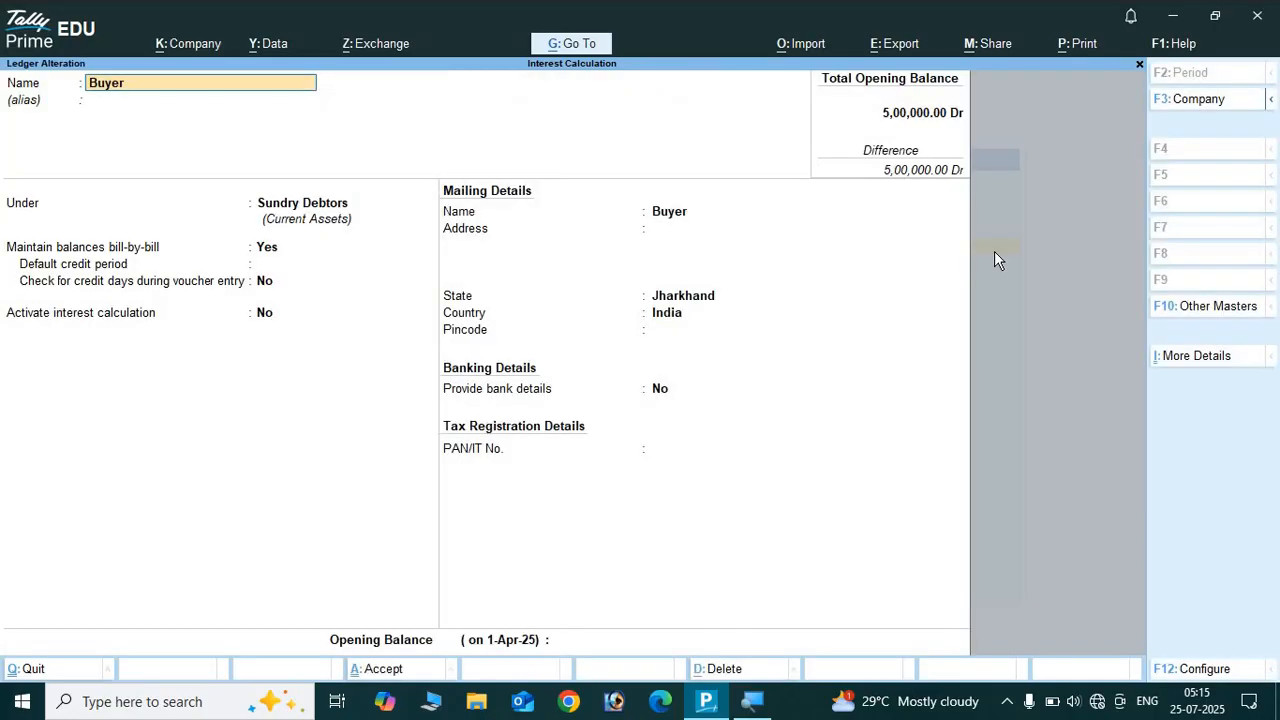
Keep Buyer under Sundry Debtors with bill-by-bill balances and set the default credit period to 5 days.
{"action": "key", "text": "Return"}
{"action": "key", "text": "Return"}
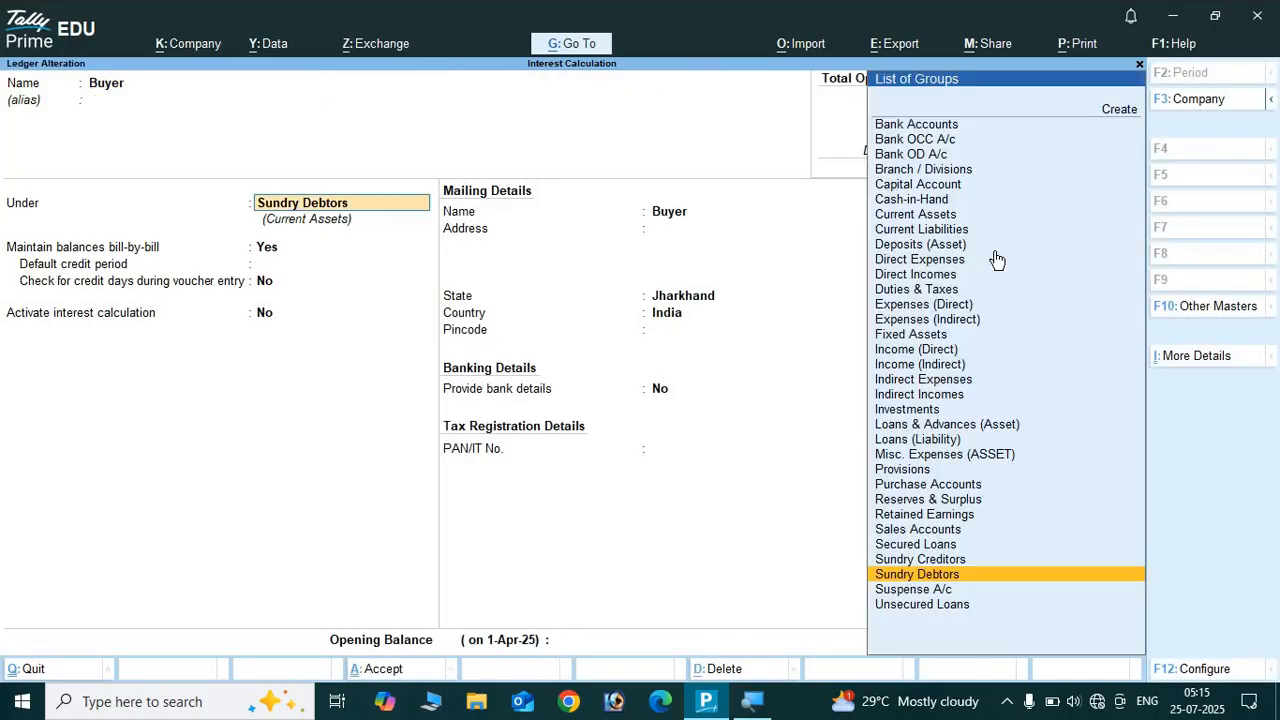
{"action": "key", "text": "Return"}
{"action": "key", "text": "Return"}
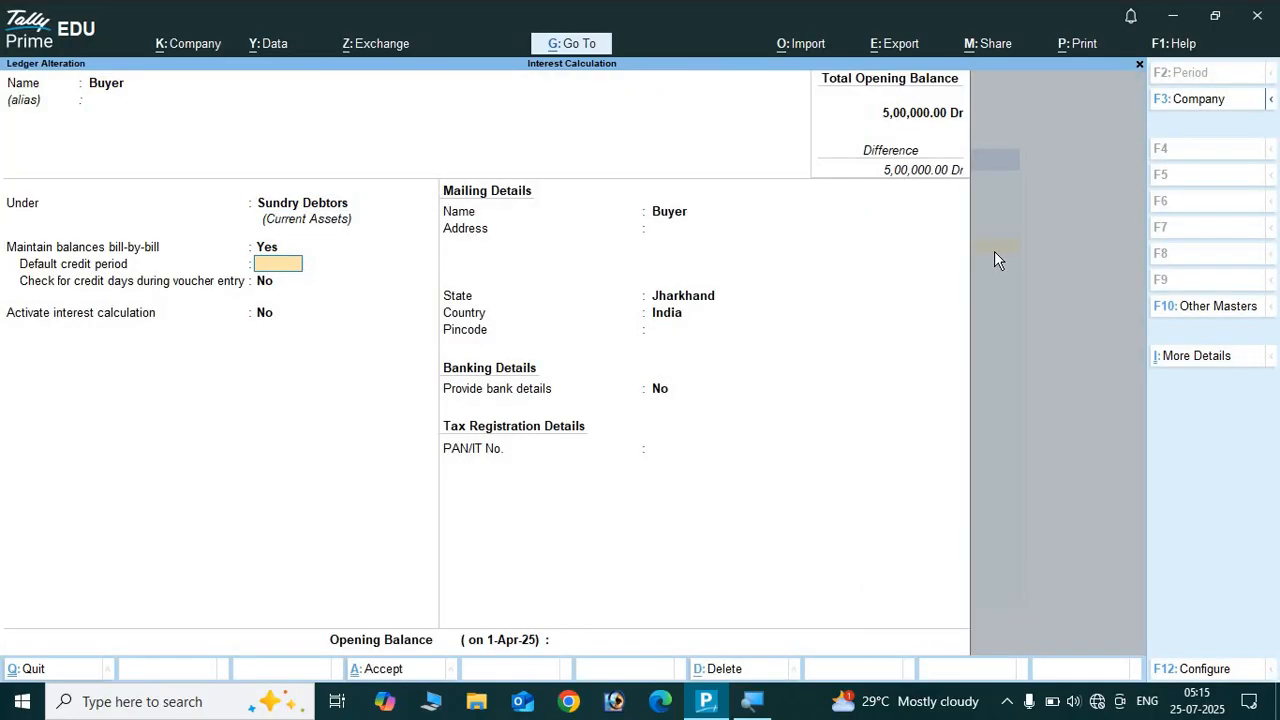
{"action": "type", "text": "5"}
{"action": "key", "text": "Return"}
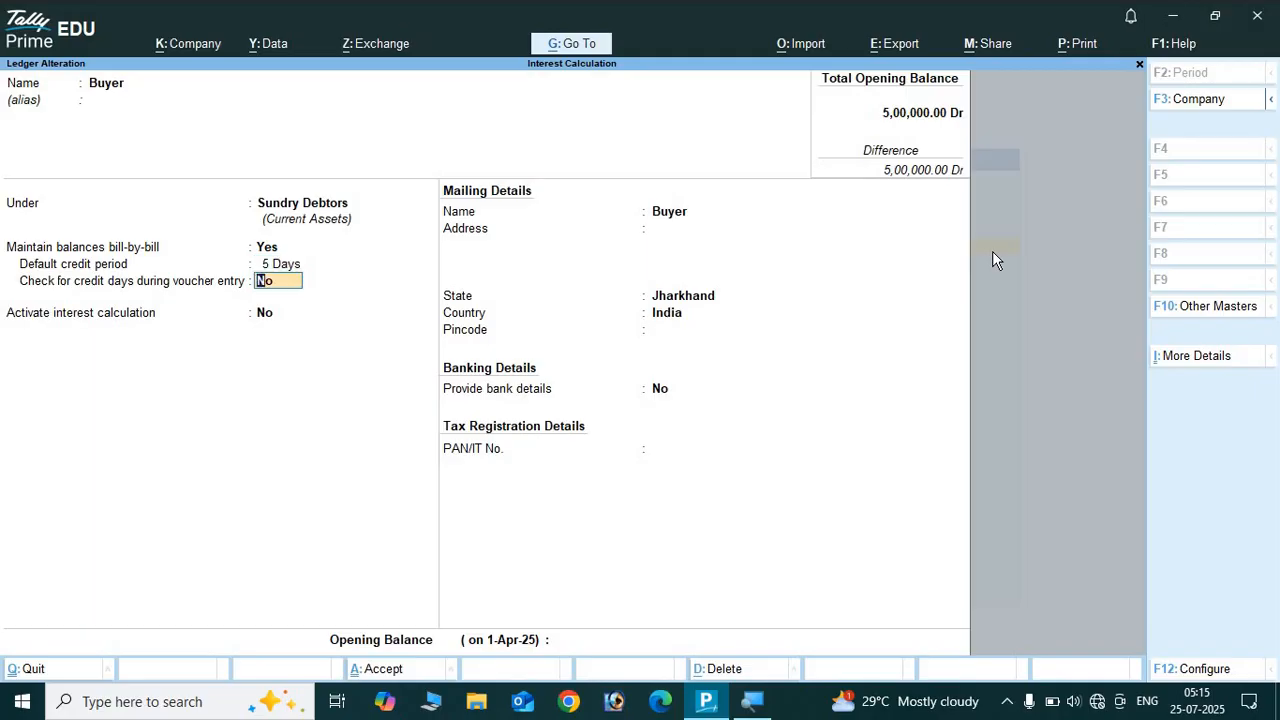
{"action": "key", "text": "Return"}
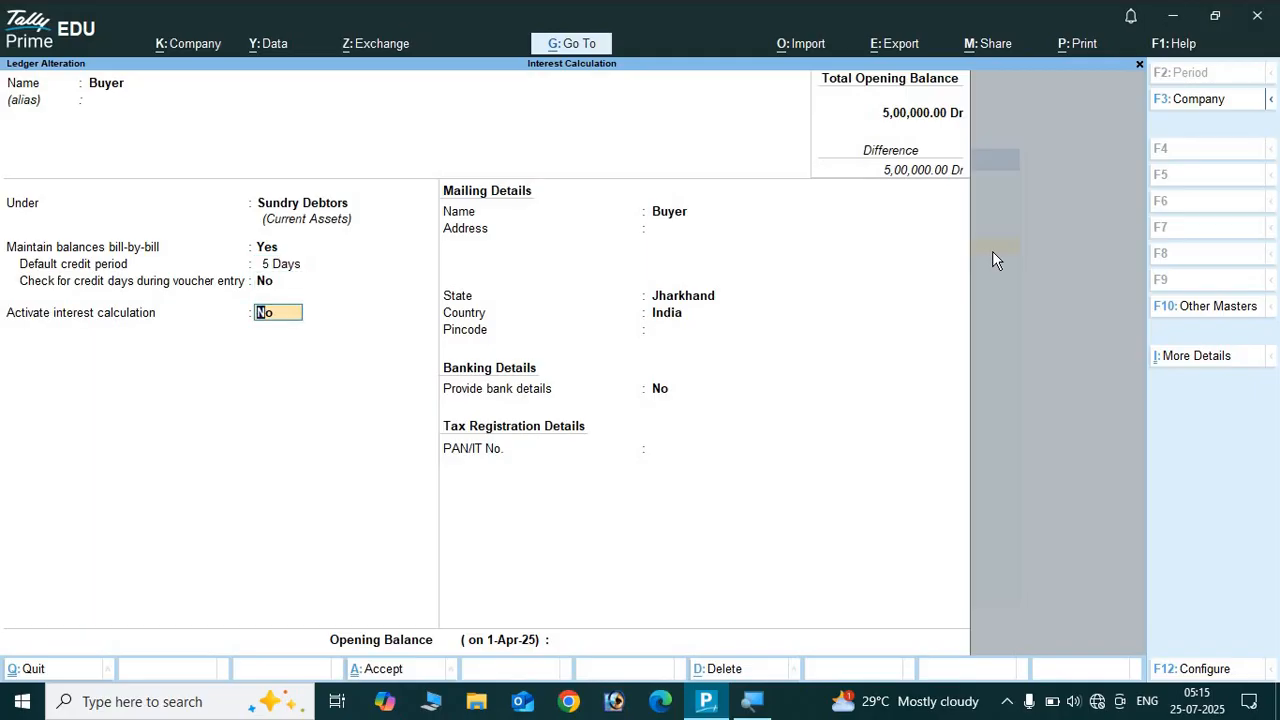
Activate Buyer's interest calculation transaction-by-transaction, with parameter override and the transaction date included for both added and deducted amounts.
{"action": "type", "text": "ye"}
{"action": "key", "text": "Return"}
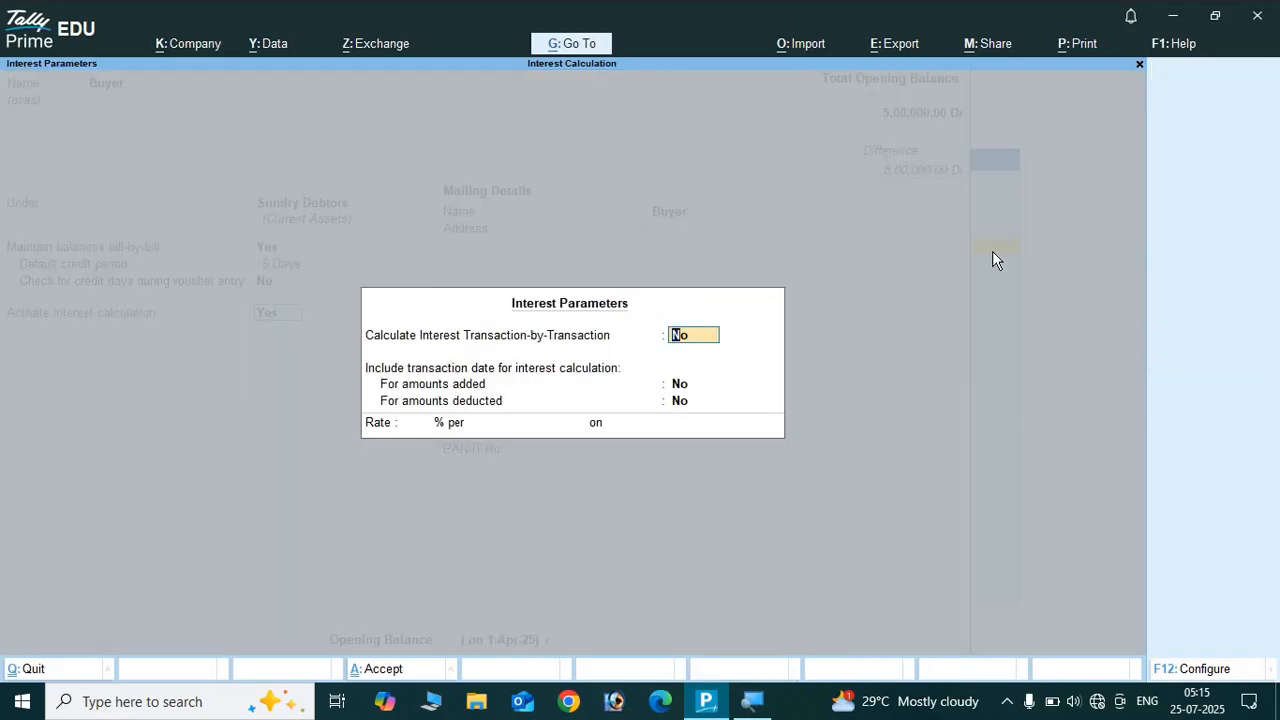
{"action": "type", "text": "y"}
{"action": "key", "text": "Return"}
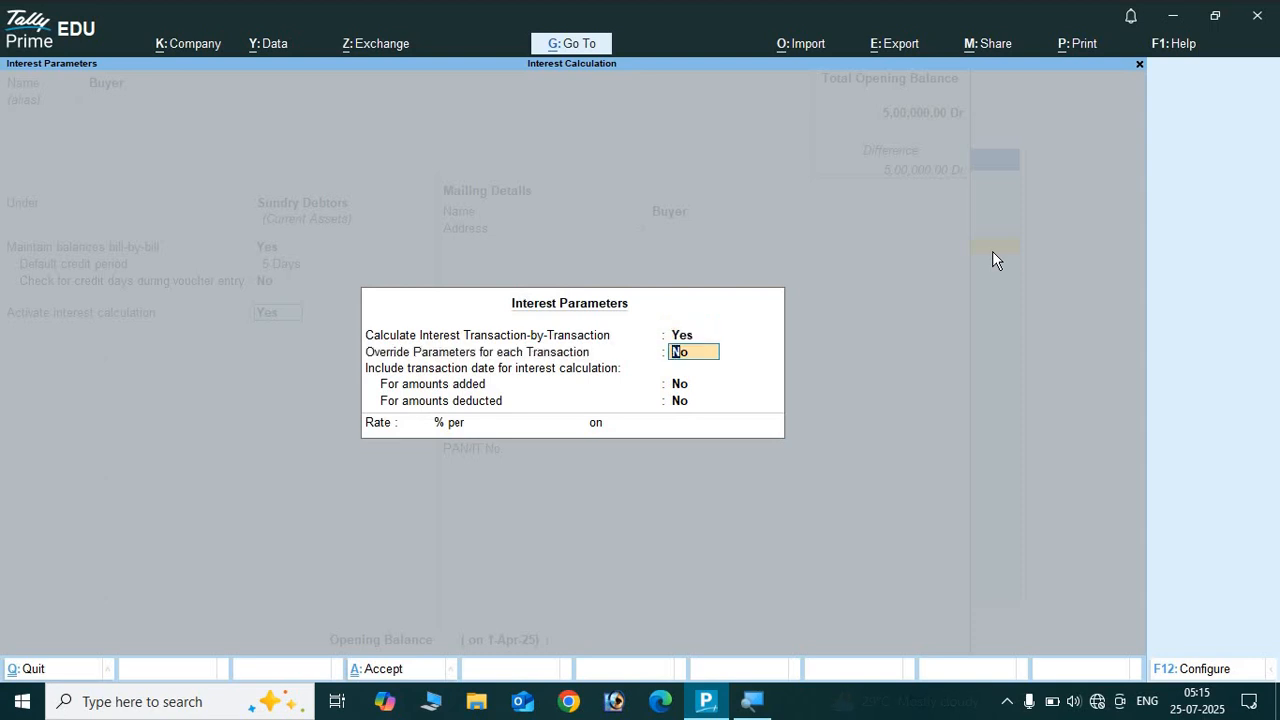
{"action": "type", "text": "y"}
{"action": "key", "text": "Return"}
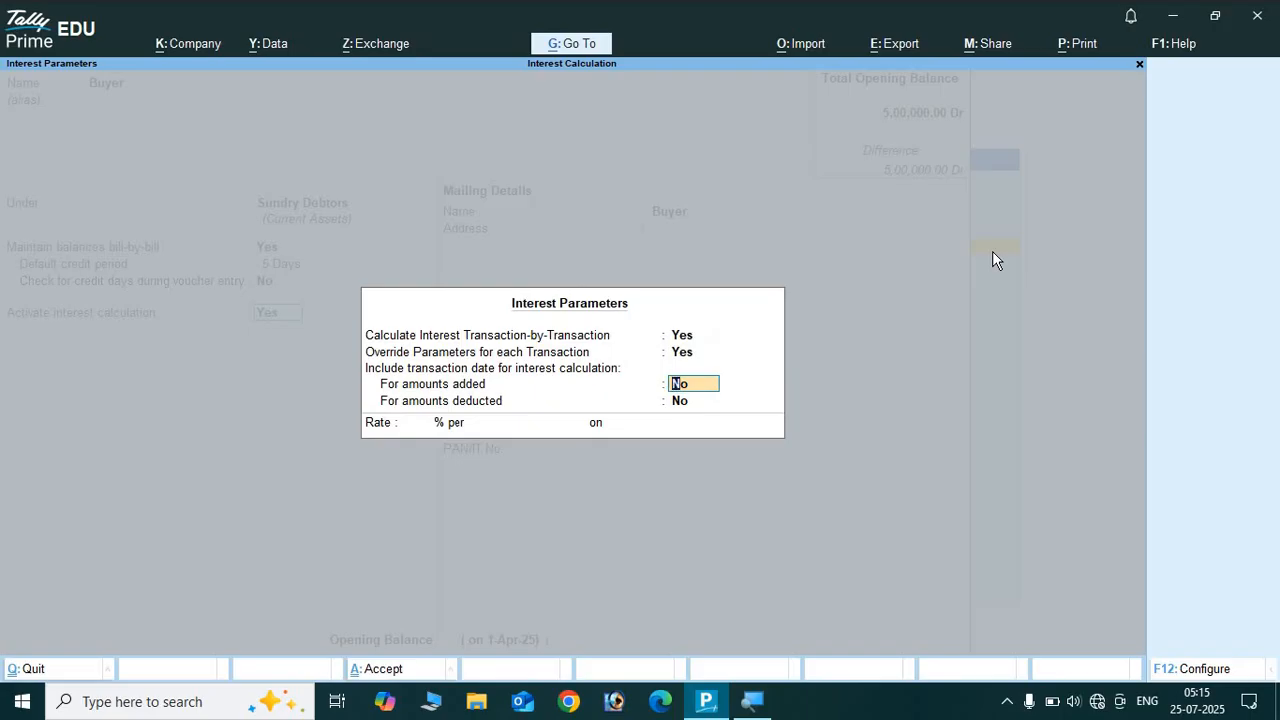
{"action": "type", "text": "y"}
{"action": "key", "text": "Return"}
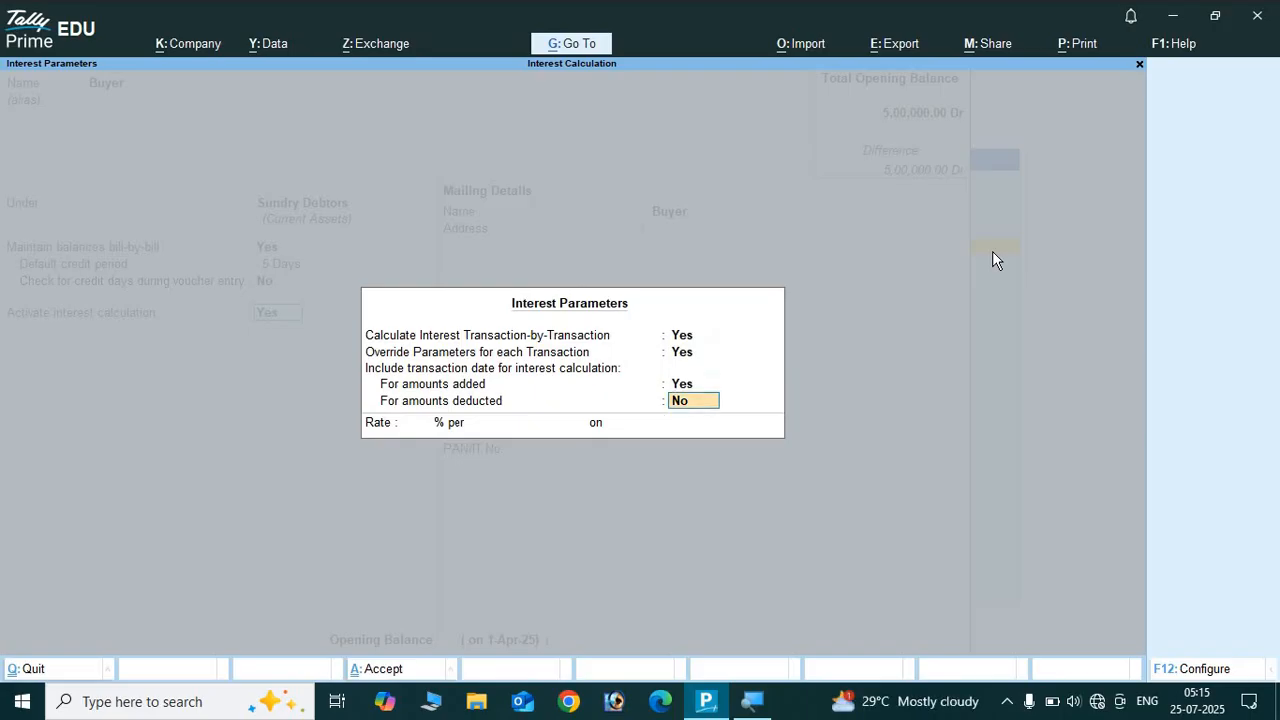
{"action": "type", "text": "y"}
{"action": "key", "text": "Return"}
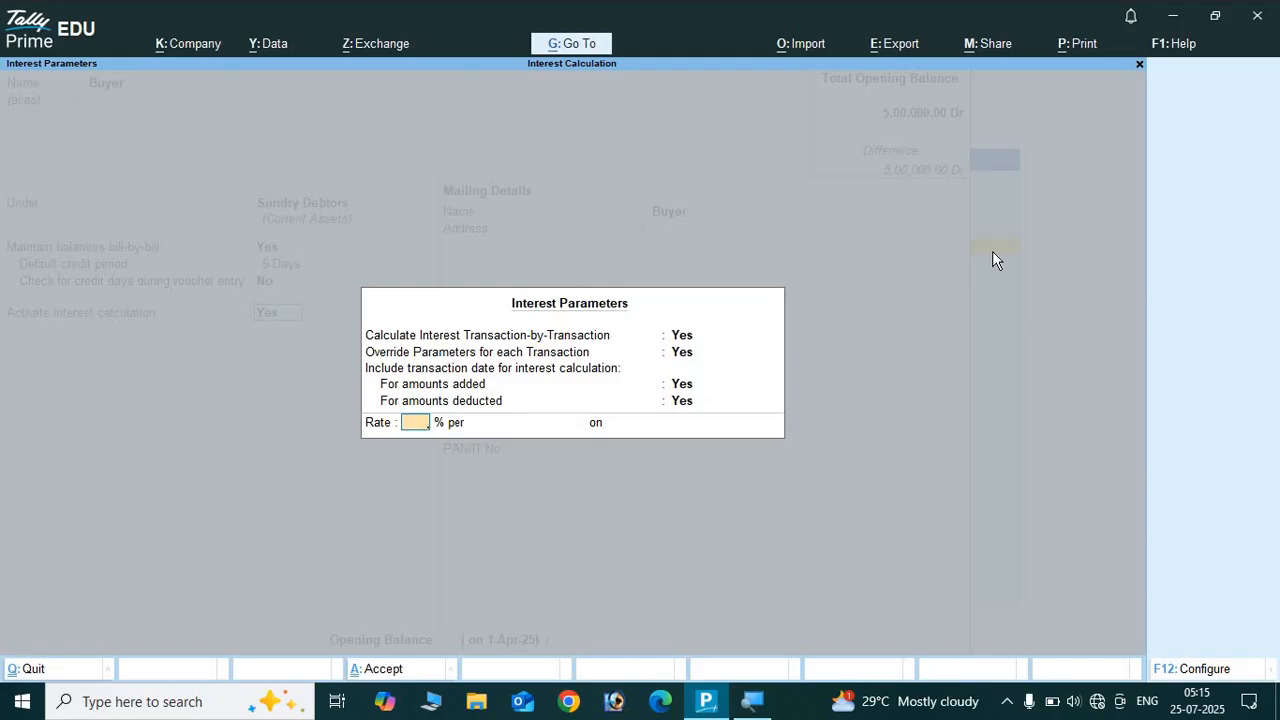
Set Buyer's interest rate to 10% per 365-Day Year on Debit Balances Only.
{"action": "type", "text": "10"}
{"action": "key", "text": "Return"}
{"action": "key", "text": "Down"}
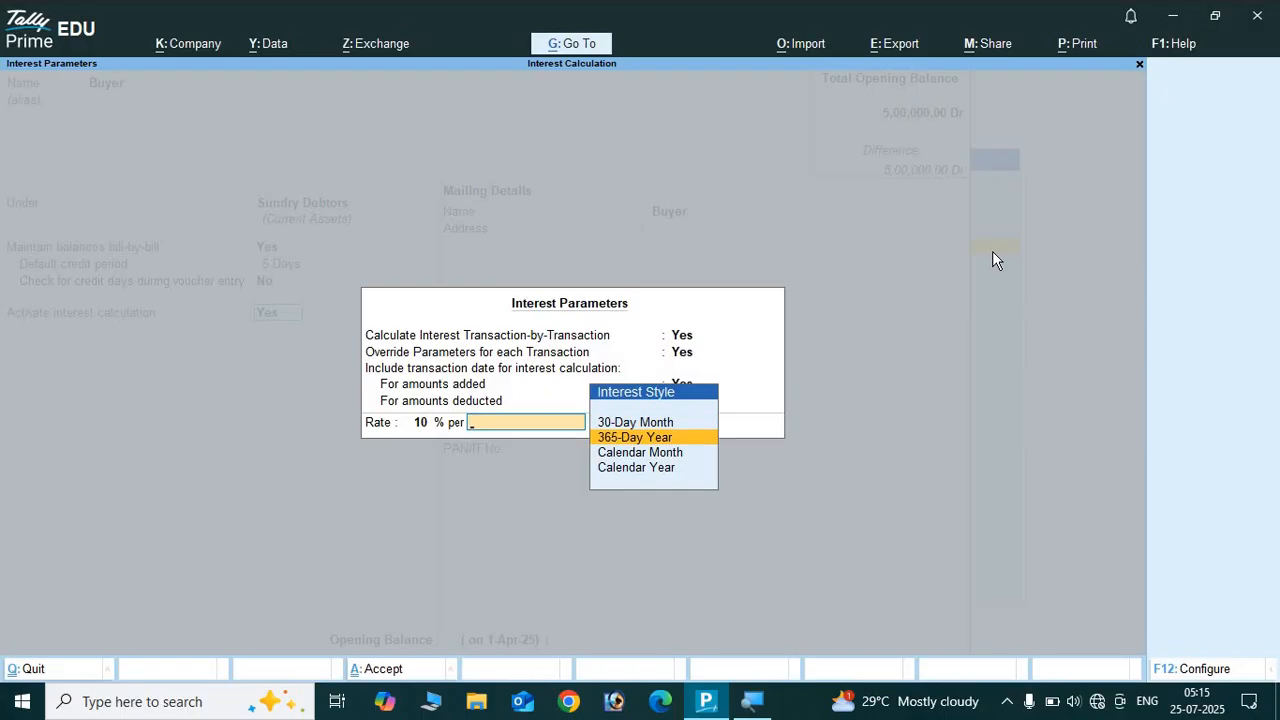
{"action": "key", "text": "Return"}
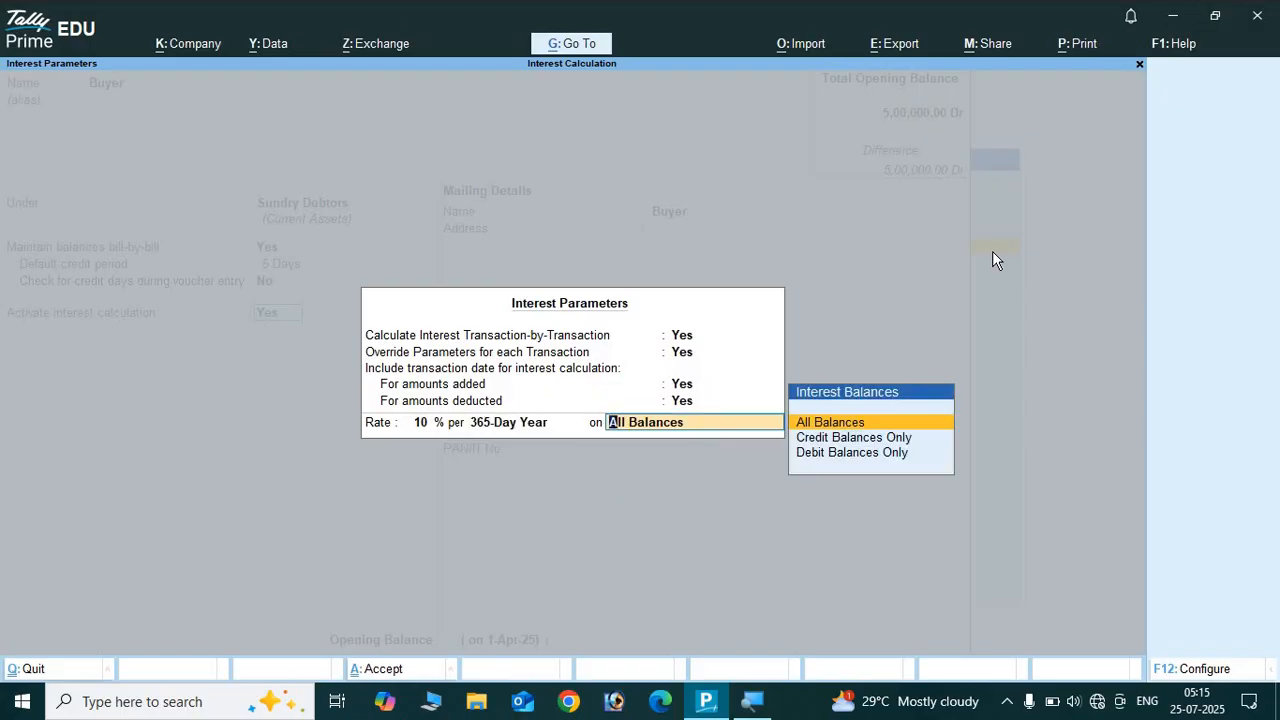
{"action": "key", "text": "Down"}
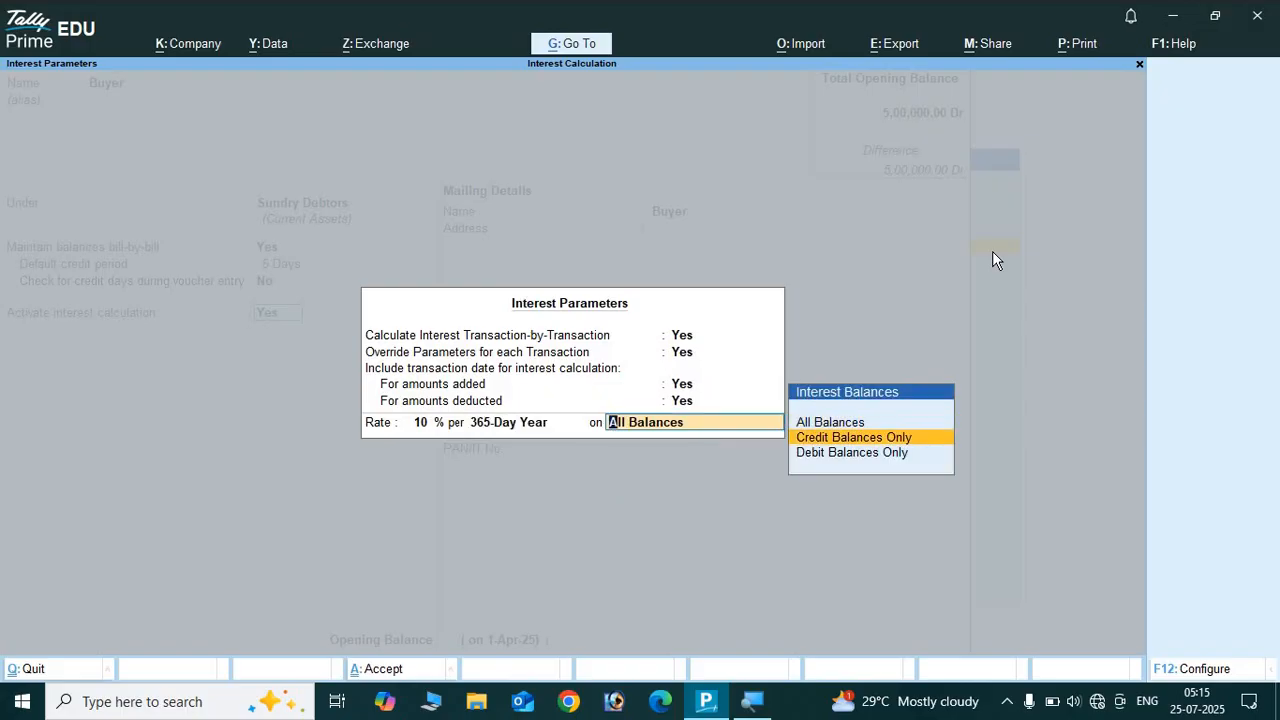
{"action": "key", "text": "Down"}
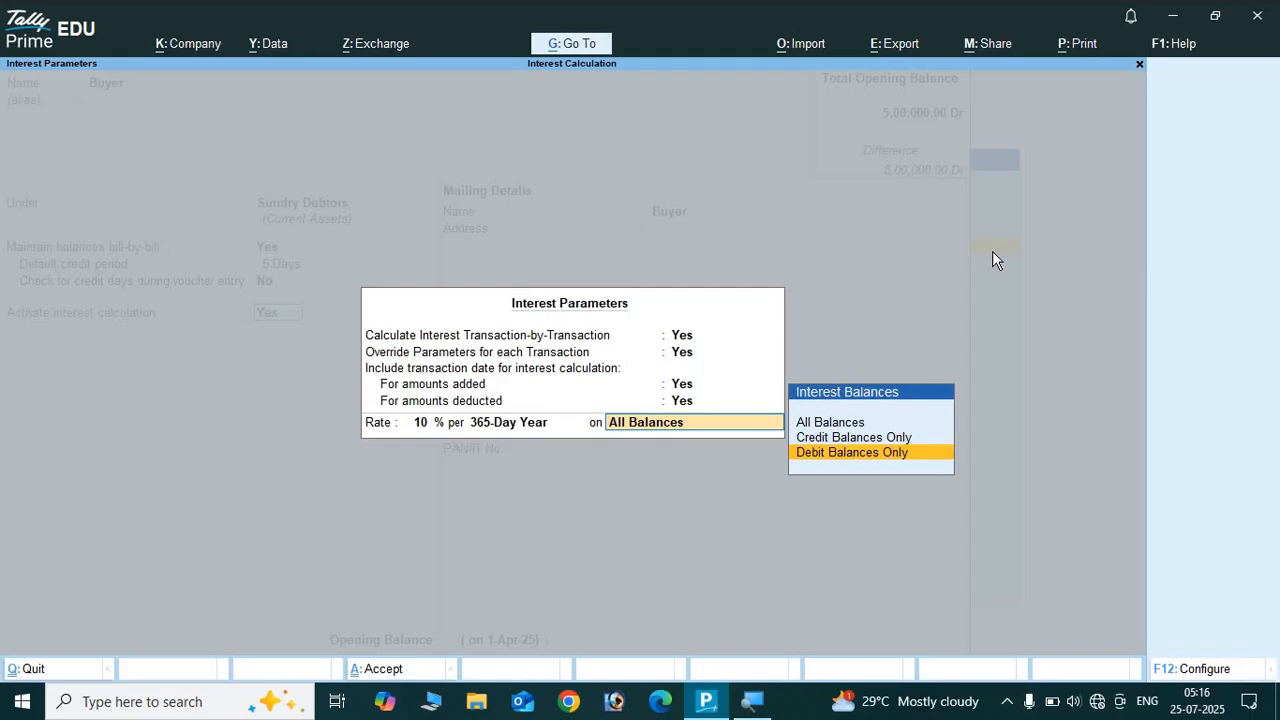
{"action": "key", "text": "Return"}
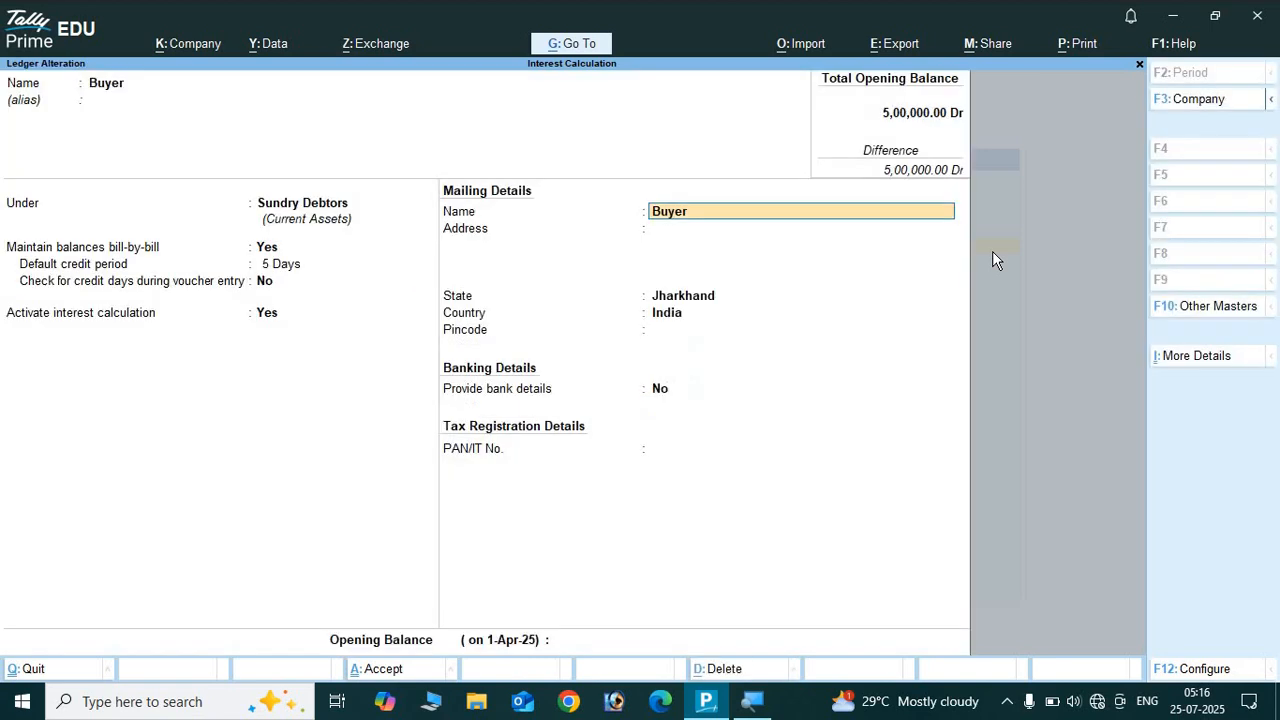
Keep the Buyer ledger's mailing, banking and tax details as they are and save the ledger.
{"action": "key", "text": "Return"}
{"action": "key", "text": "Return"}
{"action": "key", "text": "Return"}
{"action": "key", "text": "Return"}
{"action": "key", "text": "Return"}
{"action": "key", "text": "Return"}
{"action": "key", "text": "Return"}
{"action": "key", "text": "Return"}
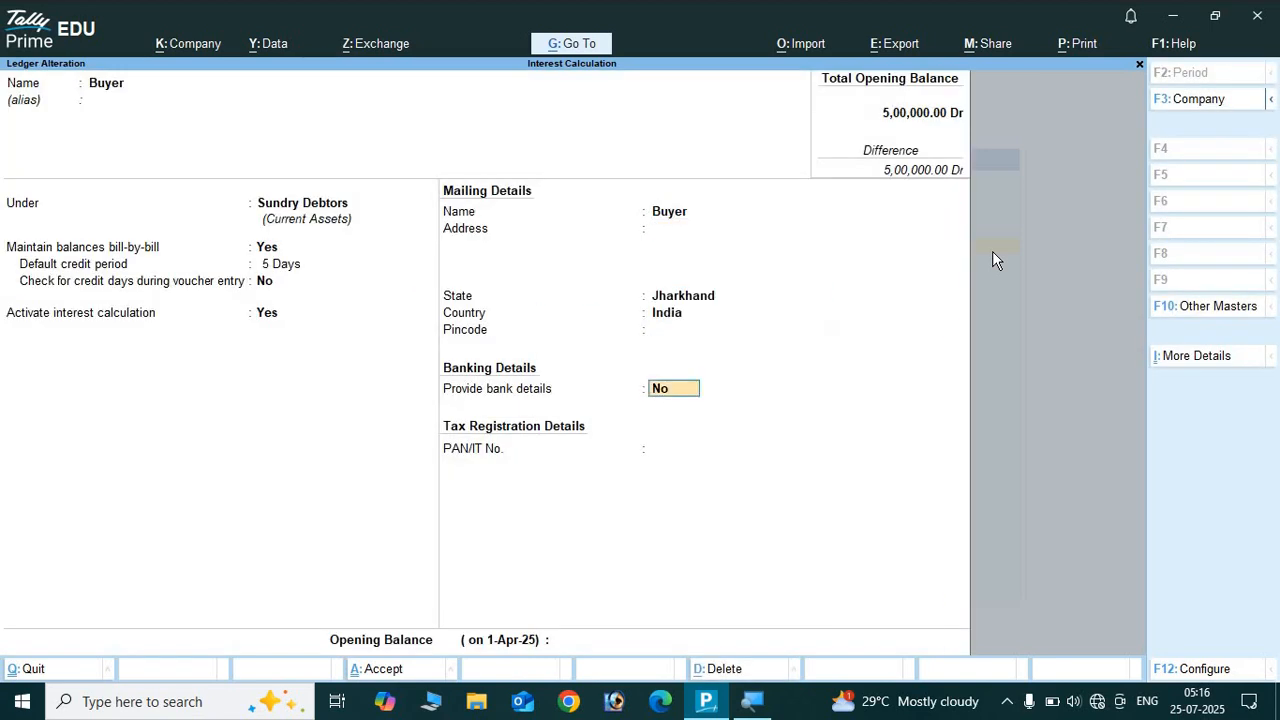
{"action": "key", "text": "Return"}
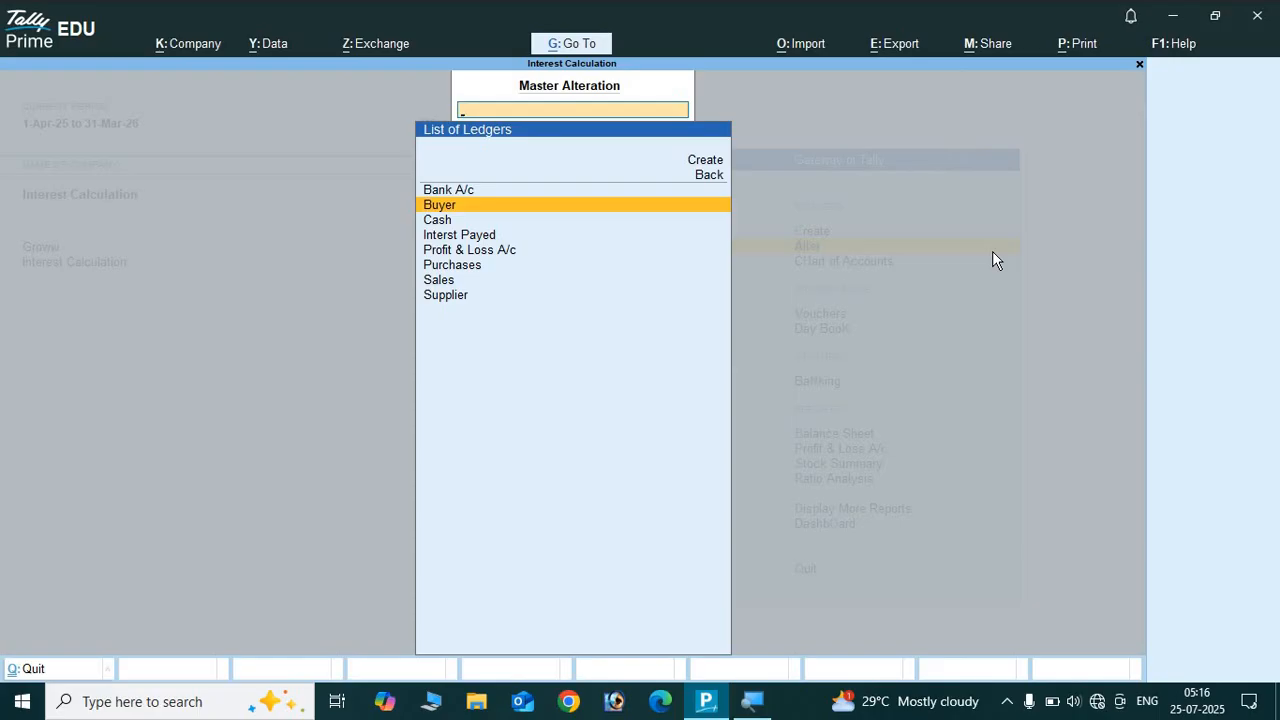
Start a new ledger named Interest Received from the list of ledgers.
{"action": "key", "text": "Up"}
{"action": "key", "text": "Up"}
{"action": "key", "text": "Up"}
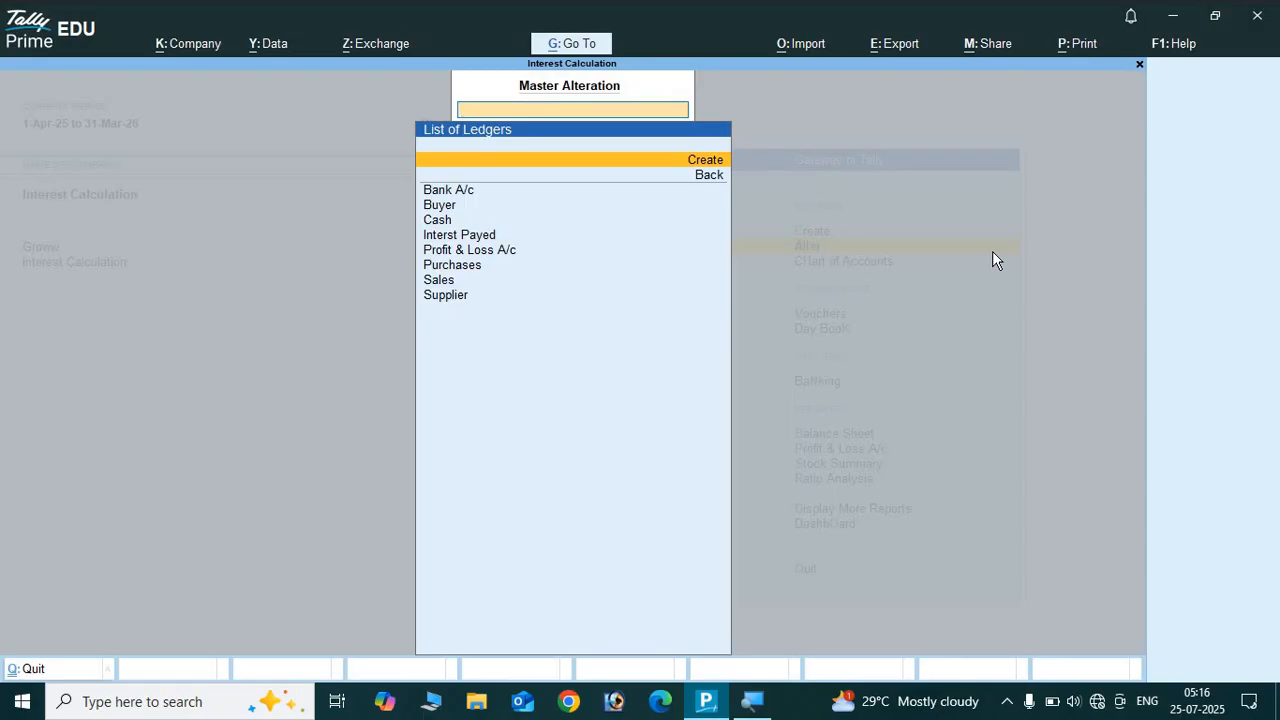
{"action": "key", "text": "Return"}
{"action": "type", "text": "Interest Received"}
{"action": "key", "text": "Return"}
{"action": "key", "text": "Return"}
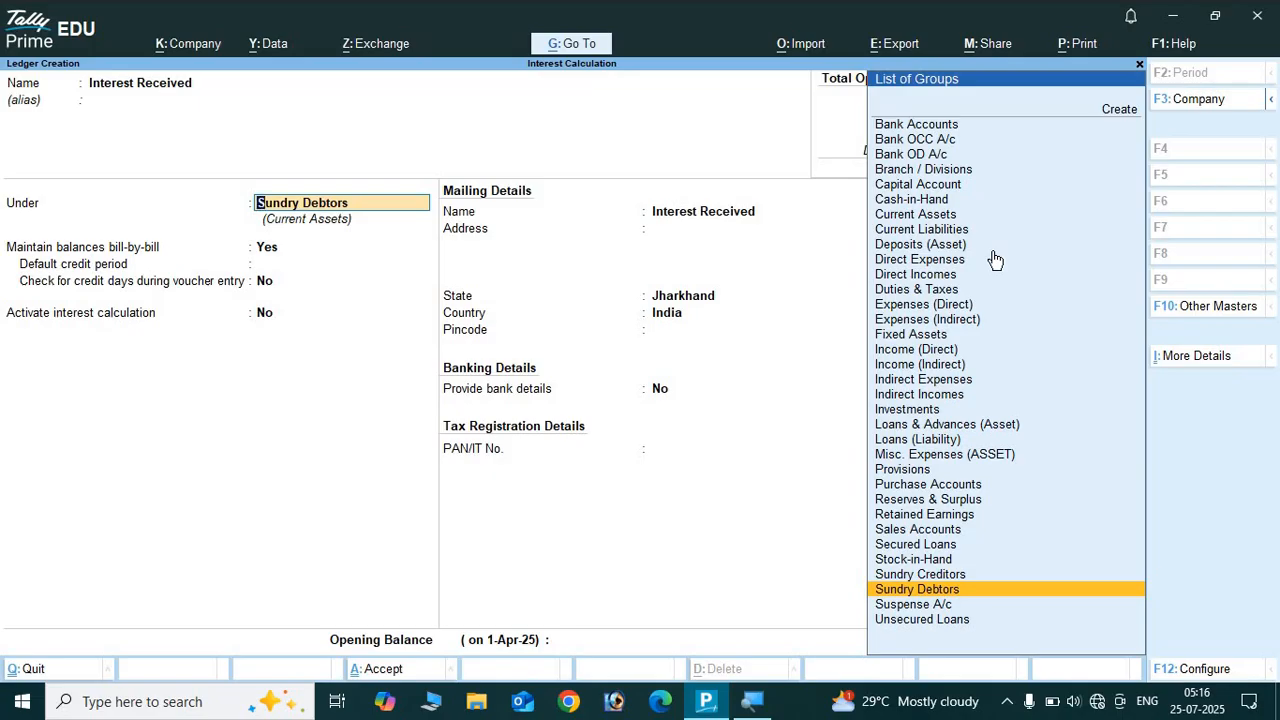
Place the Interest Received ledger under the Indirect Incomes group.
{"action": "type", "text": "Ind"}
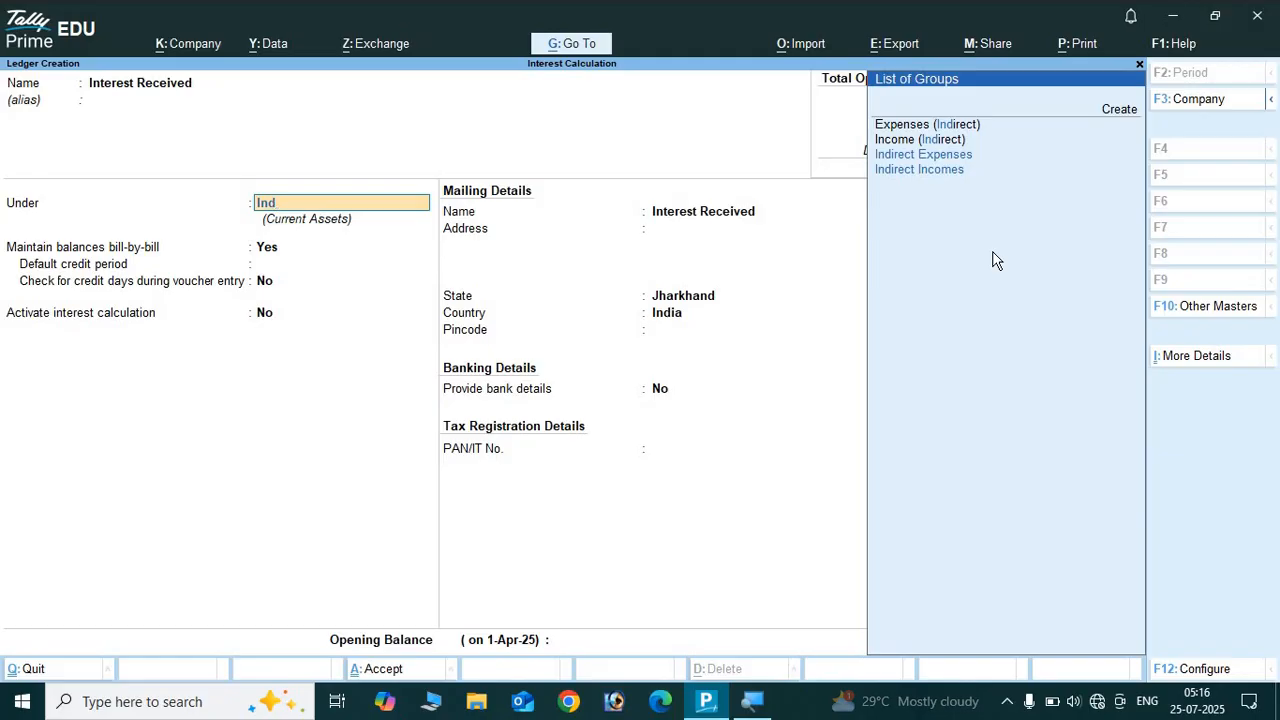
{"action": "key", "text": "Down"}
{"action": "key", "text": "Down"}
{"action": "key", "text": "Down"}
{"action": "key", "text": "Down"}
{"action": "key", "text": "Return"}
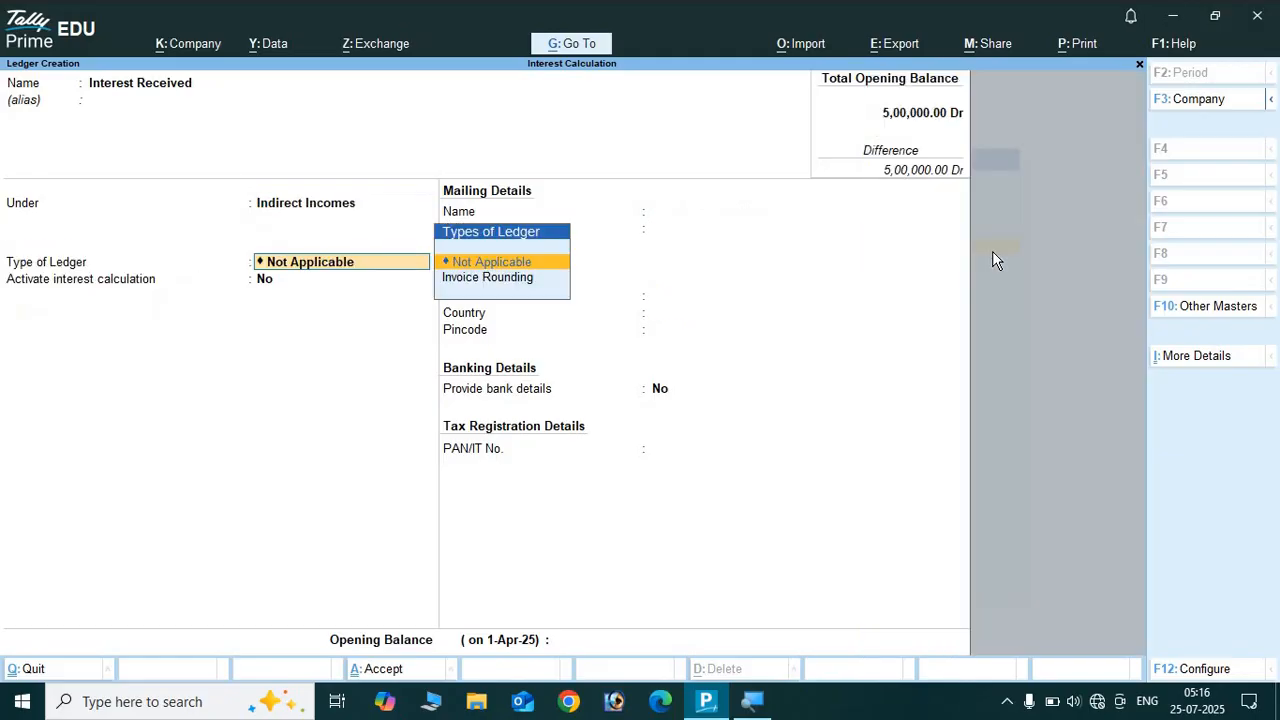
Save the Interest Received ledger with its remaining default settings and return to the Gateway of Tally.
{"action": "key", "text": "Return"}
{"action": "key", "text": "Return"}
{"action": "key", "text": "Return"}
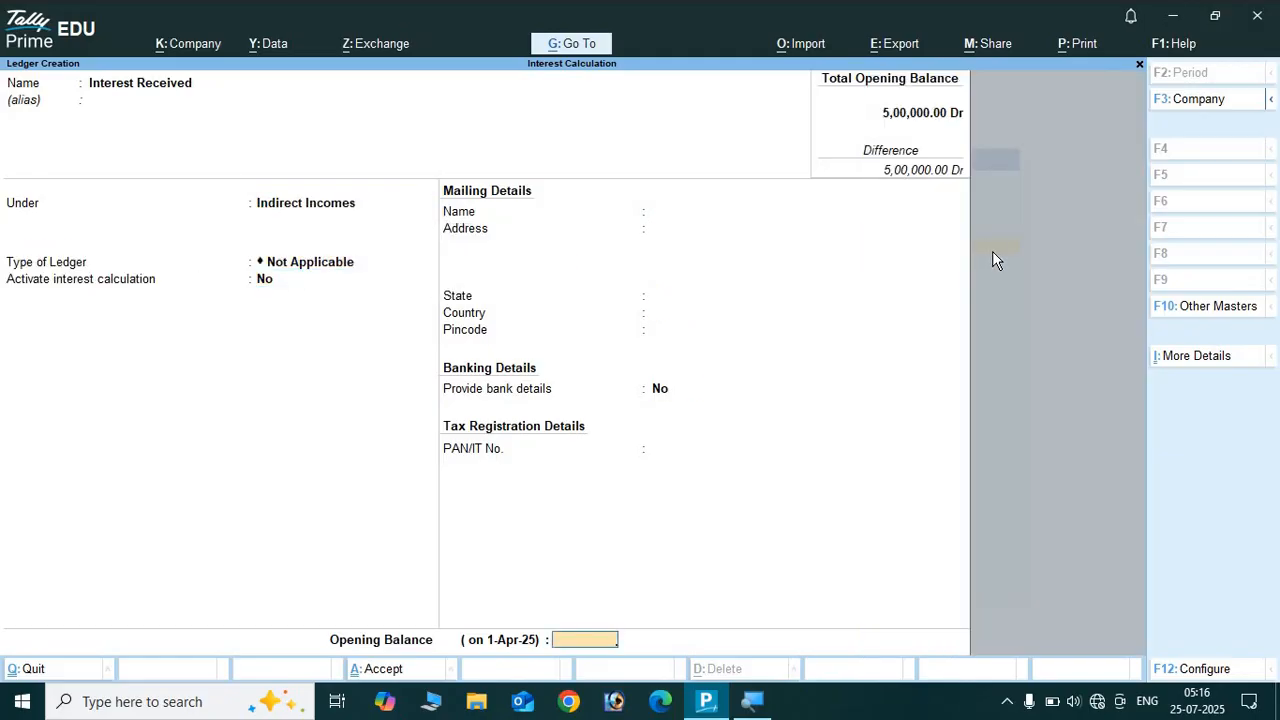
{"action": "key", "text": "Return"}
{"action": "key", "text": "Return"}
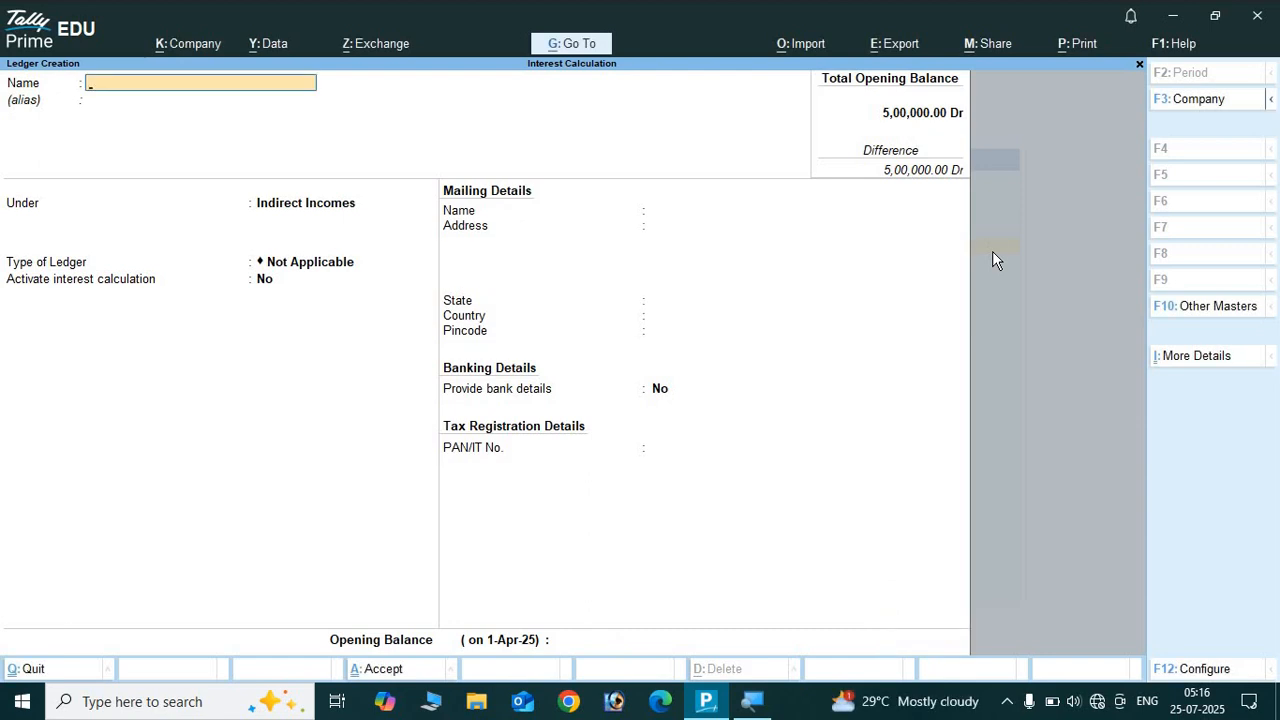
{"action": "key", "text": "Escape"}
{"action": "key", "text": "Return"}
{"action": "key", "text": "Escape"}
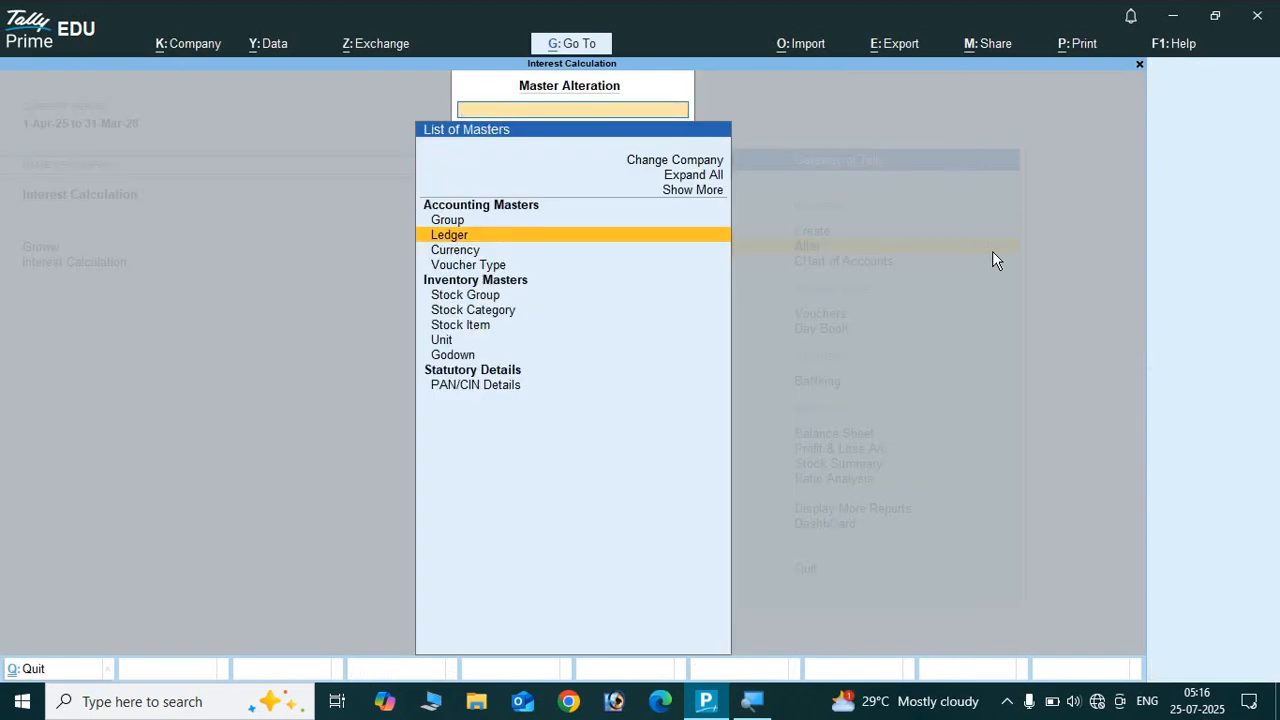
{"action": "key", "text": "Escape"}
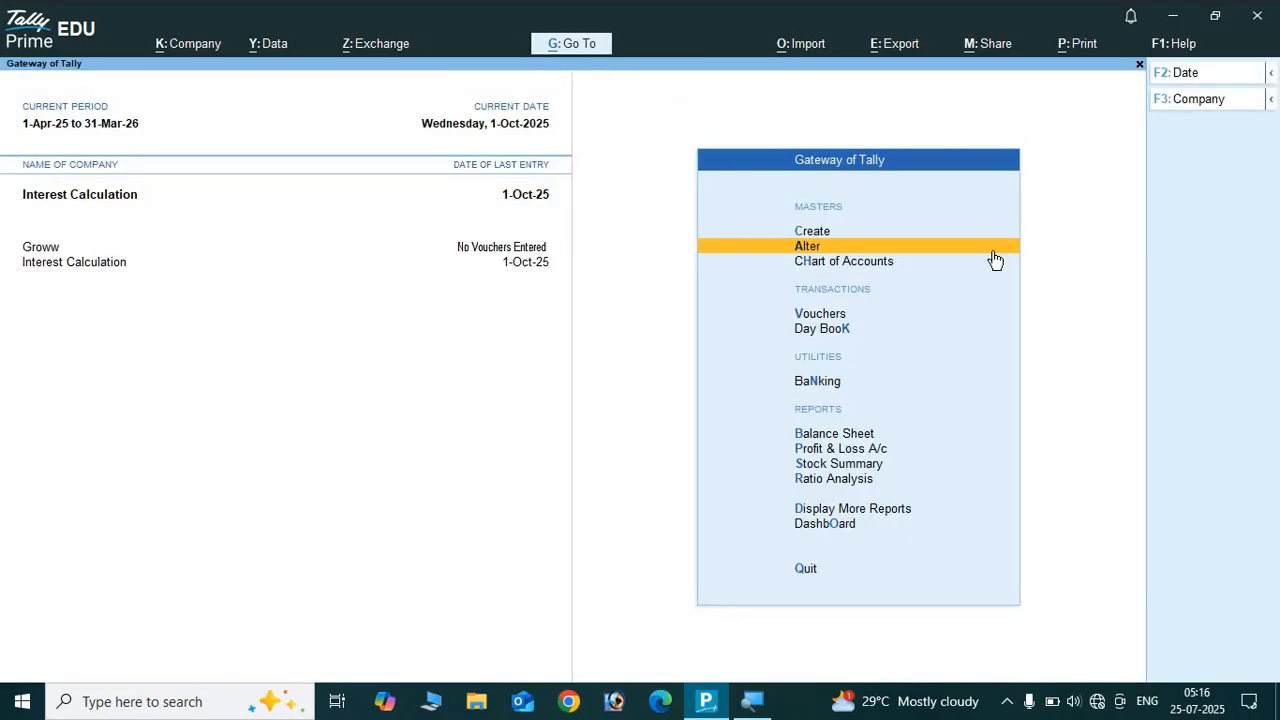
Start creating a new voucher type named SI Received, leaving the alias empty.
{"action": "key", "text": "Up"}
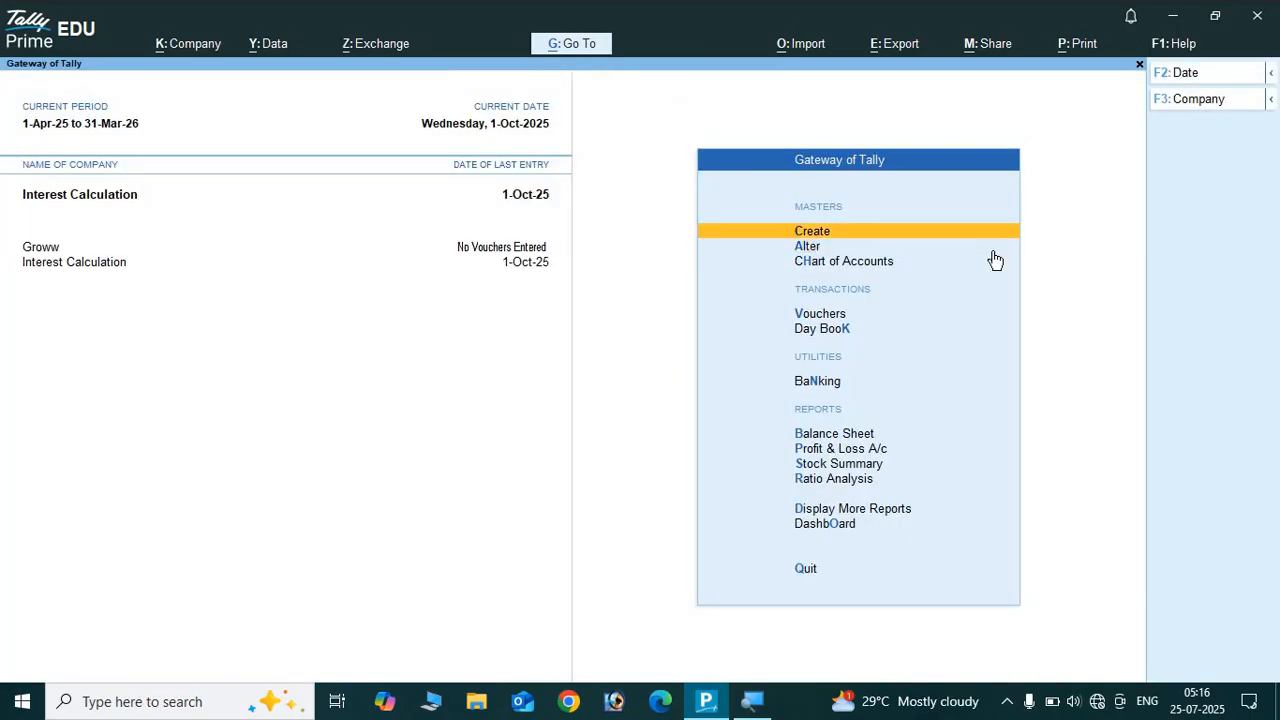
{"action": "key", "text": "Return"}
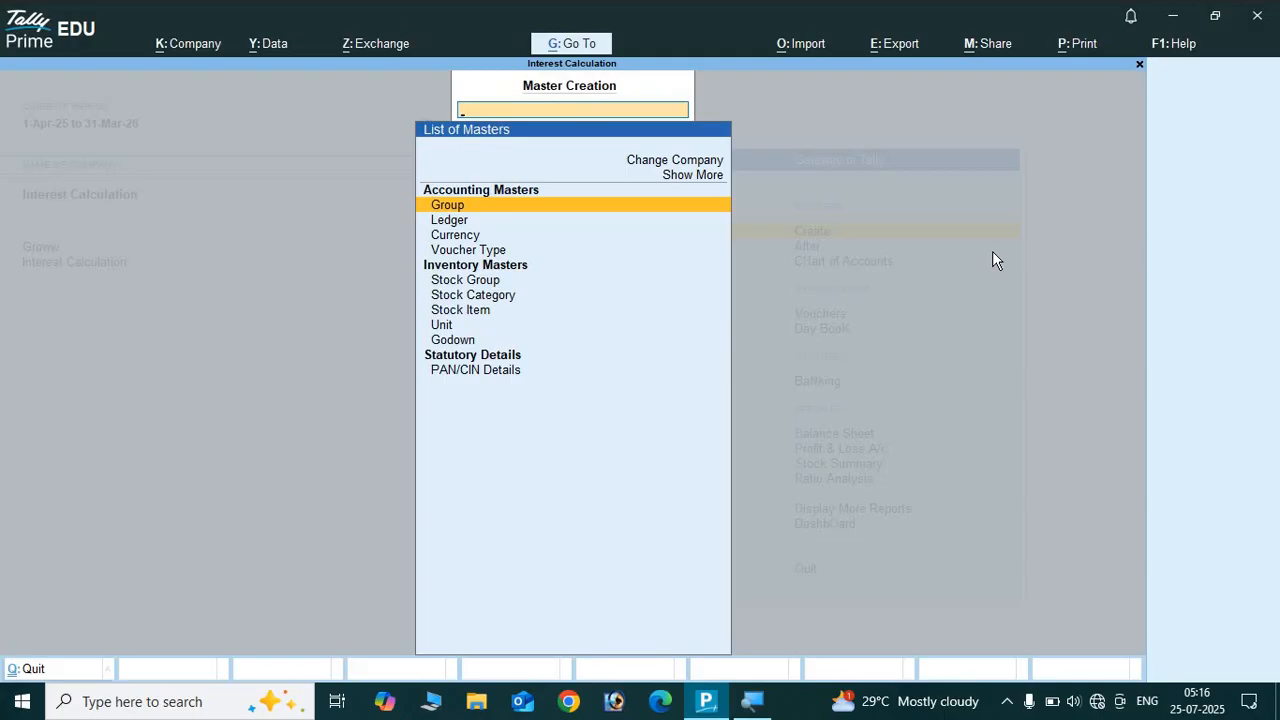
{"action": "key", "text": "Down"}
{"action": "key", "text": "Down"}
{"action": "key", "text": "Down"}
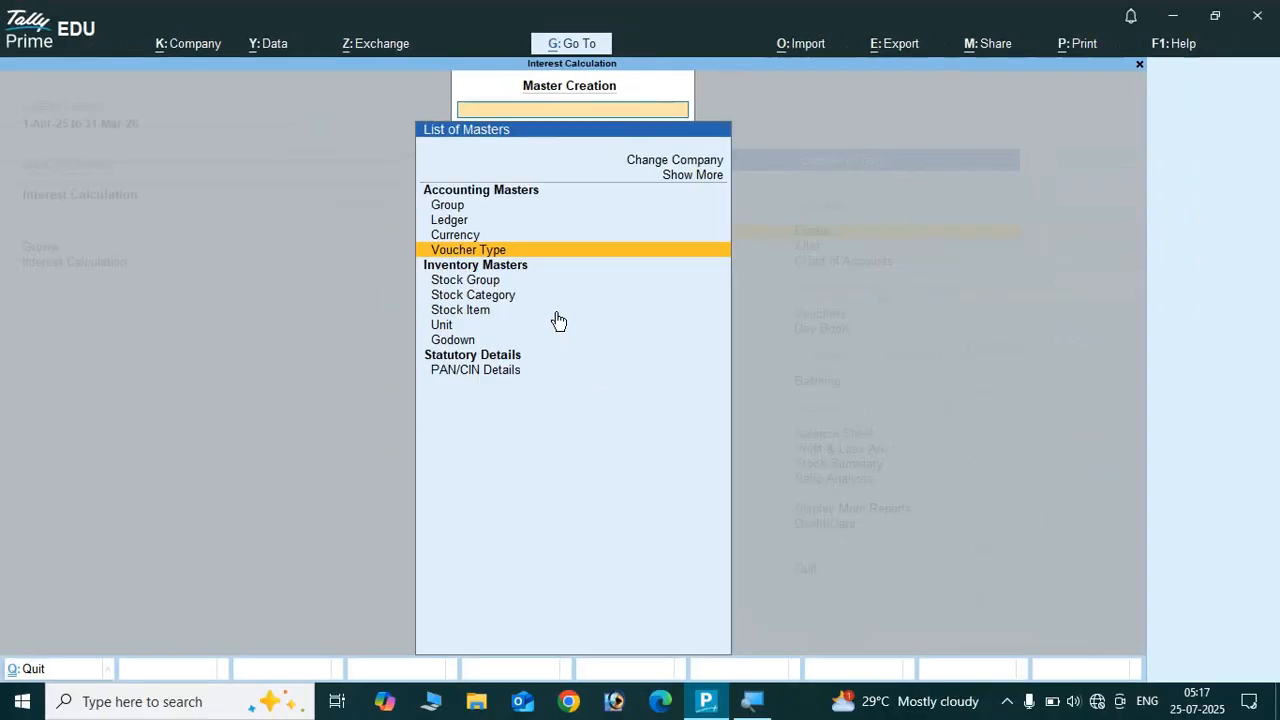
{"action": "key", "text": "Return"}
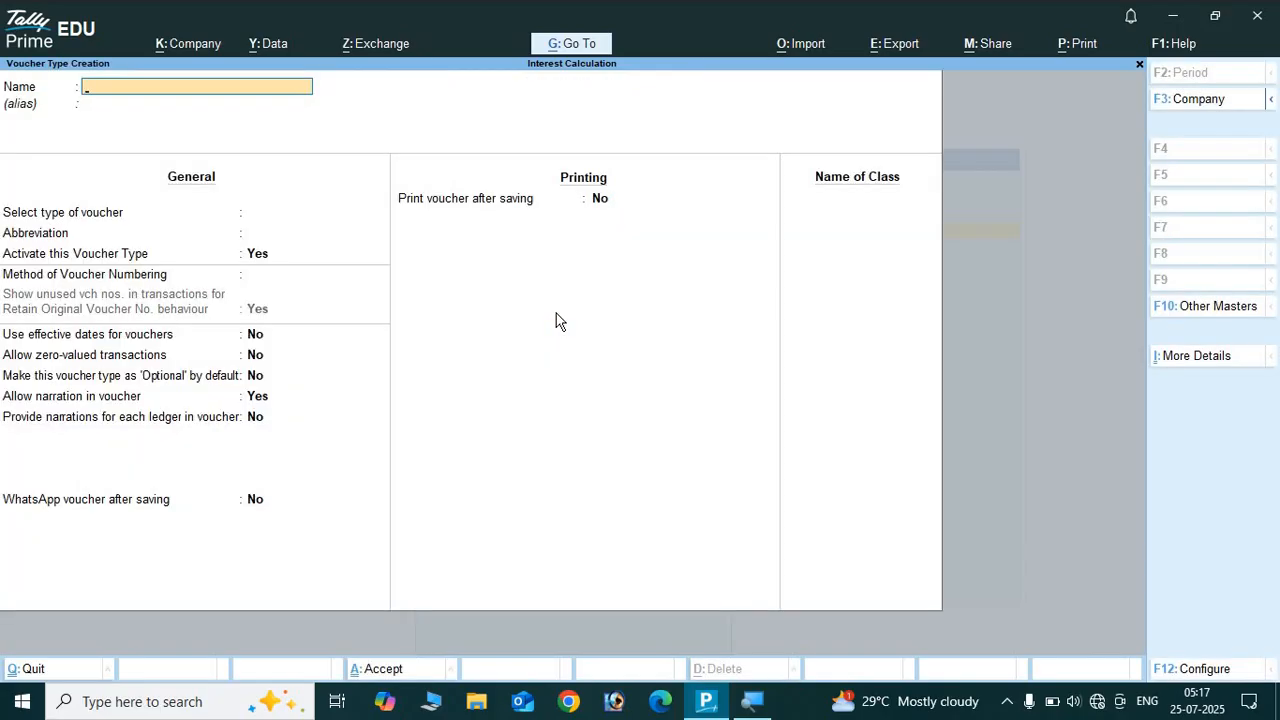
{"action": "type", "text": "SI Received"}
{"action": "key", "text": "Return"}
{"action": "key", "text": "Return"}
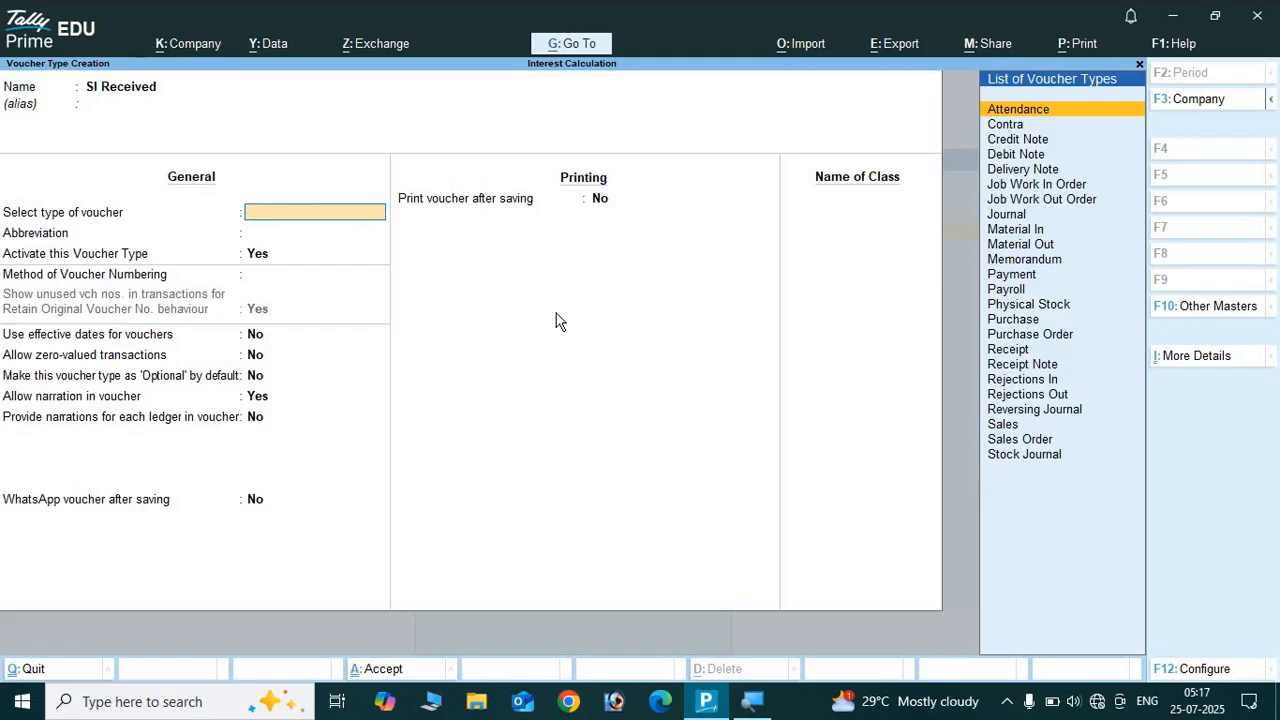
Base the SI Received voucher type on Debit Note, keeping the D/Note abbreviation and leaving it activated.
{"action": "type", "text": "De"}
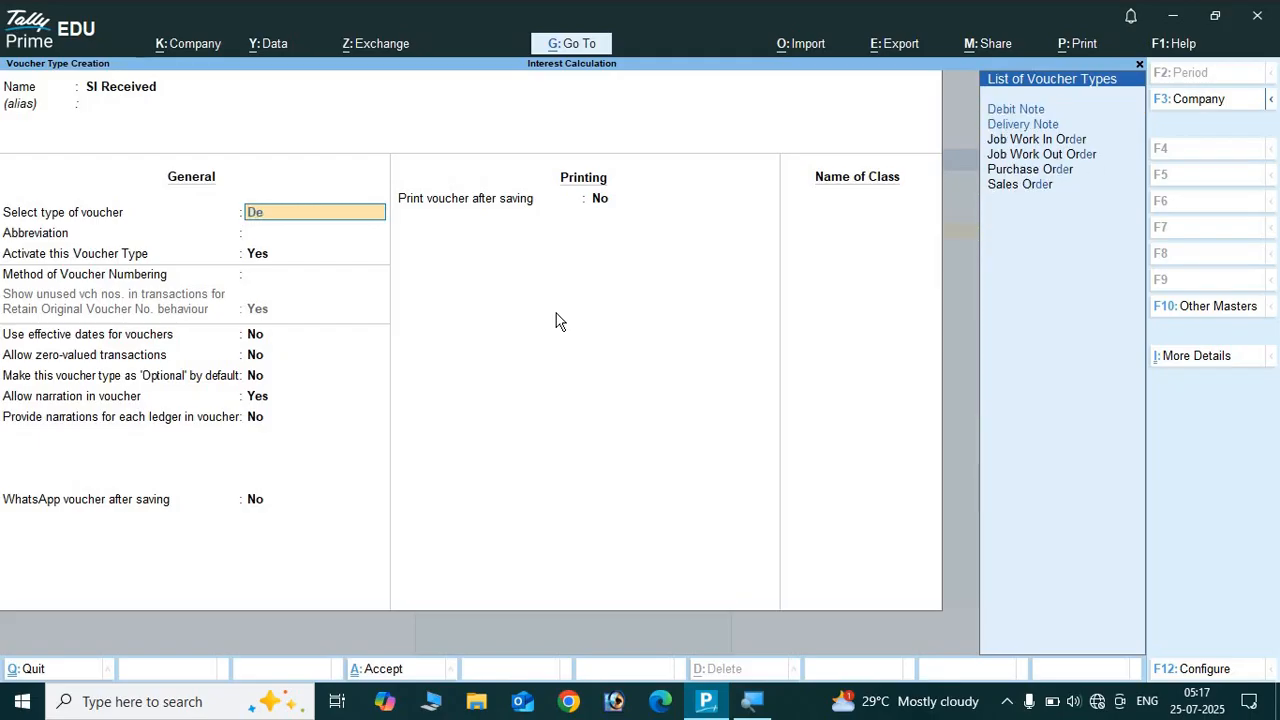
{"action": "type", "text": "n"}
{"action": "key", "text": "Escape"}
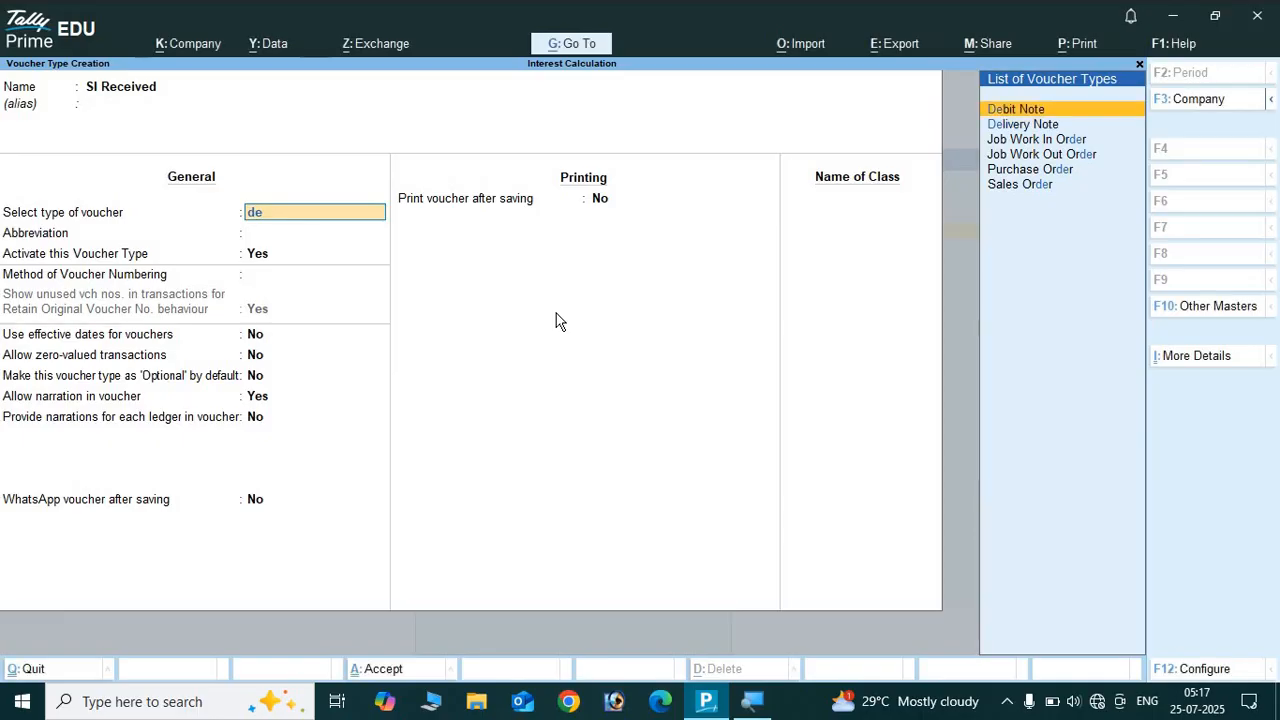
{"action": "key", "text": "Return"}
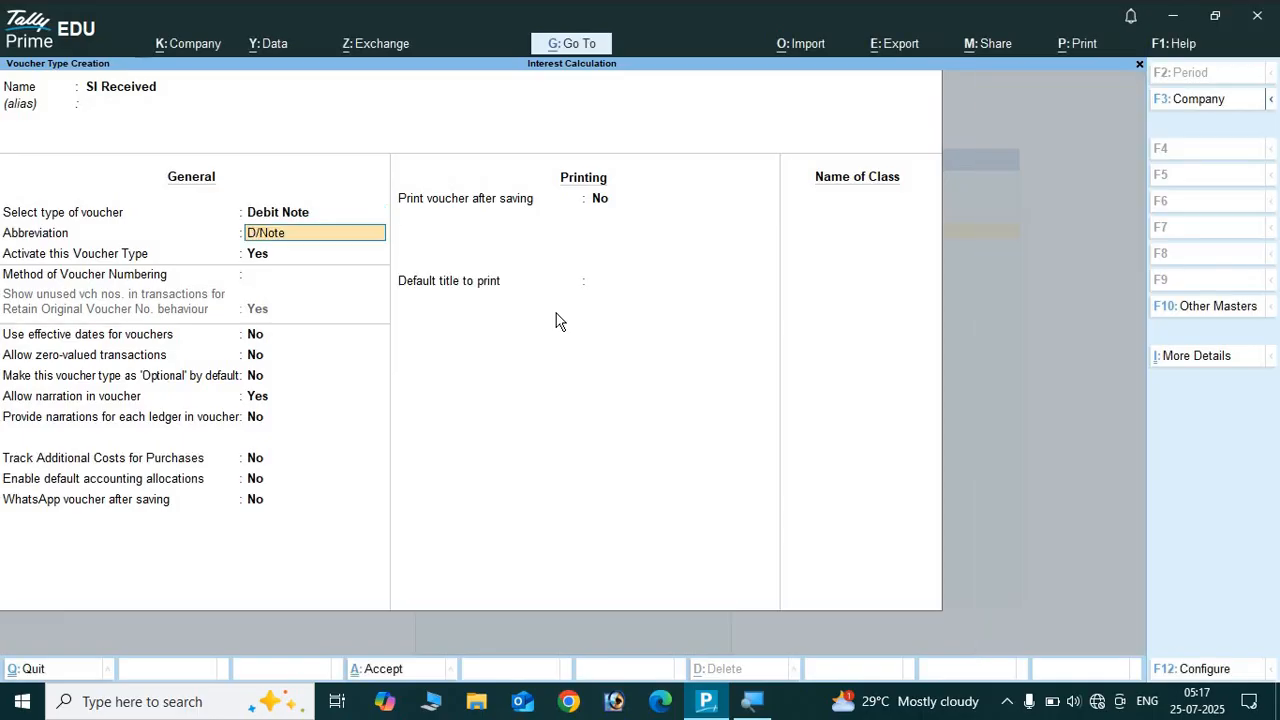
{"action": "key", "text": "Return"}
{"action": "key", "text": "Return"}
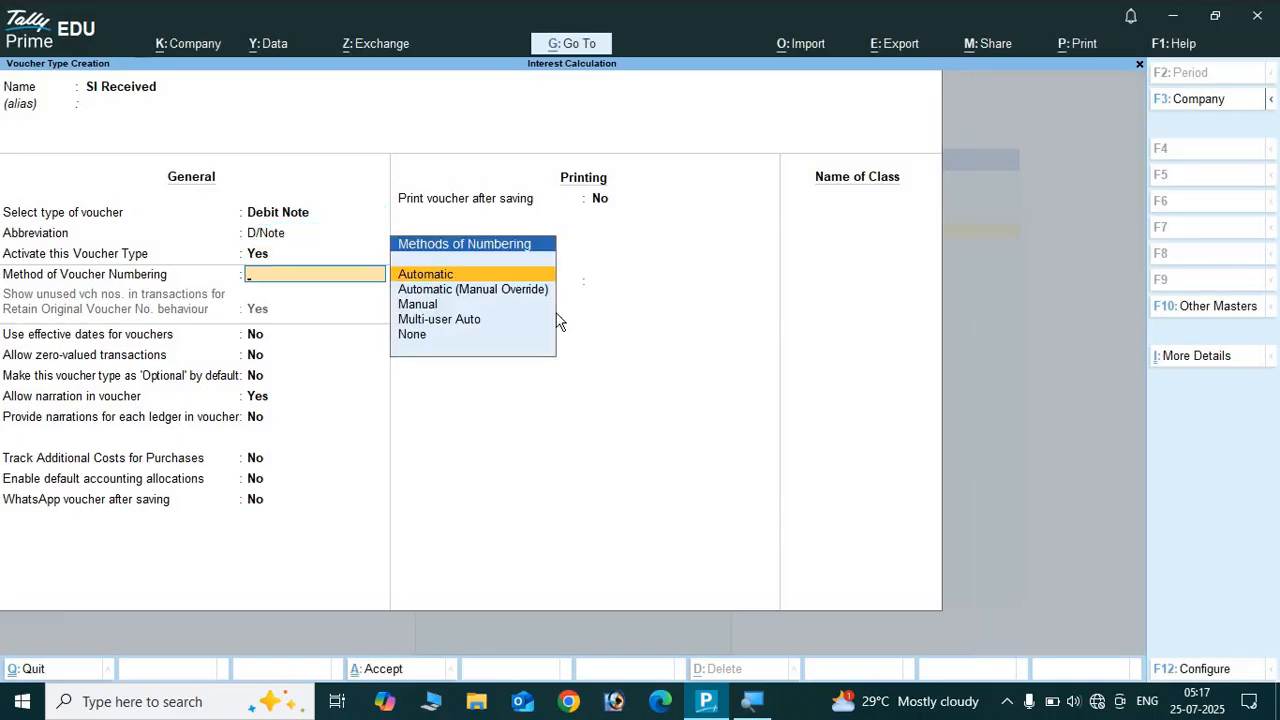
Use Automatic voucher numbering and keep the remaining general and printing options of the voucher type at their defaults.
{"action": "key", "text": "Return"}
{"action": "key", "text": "Return"}
{"action": "key", "text": "Return"}
{"action": "key", "text": "Return"}
{"action": "key", "text": "Return"}
{"action": "key", "text": "Return"}
{"action": "key", "text": "Return"}
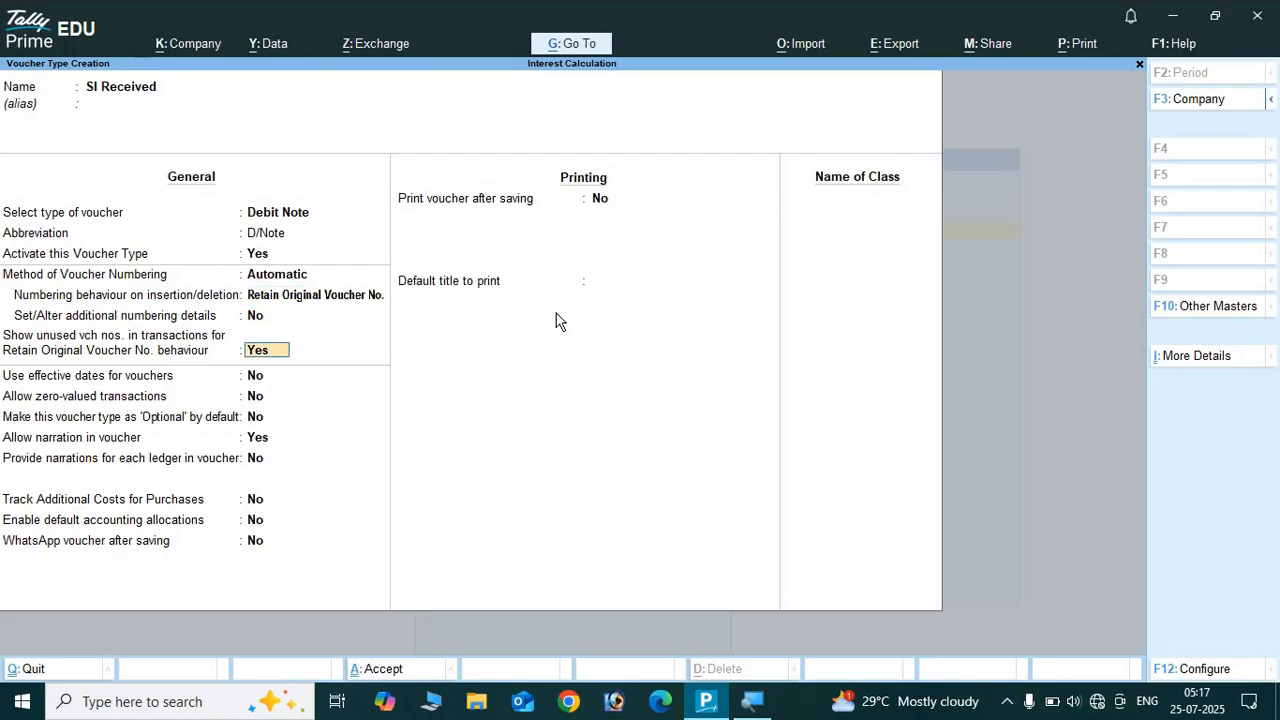
{"action": "key", "text": "Return"}
{"action": "key", "text": "Return"}
{"action": "key", "text": "Return"}
{"action": "key", "text": "Return"}
{"action": "key", "text": "Return"}
{"action": "key", "text": "Return"}
{"action": "key", "text": "Return"}
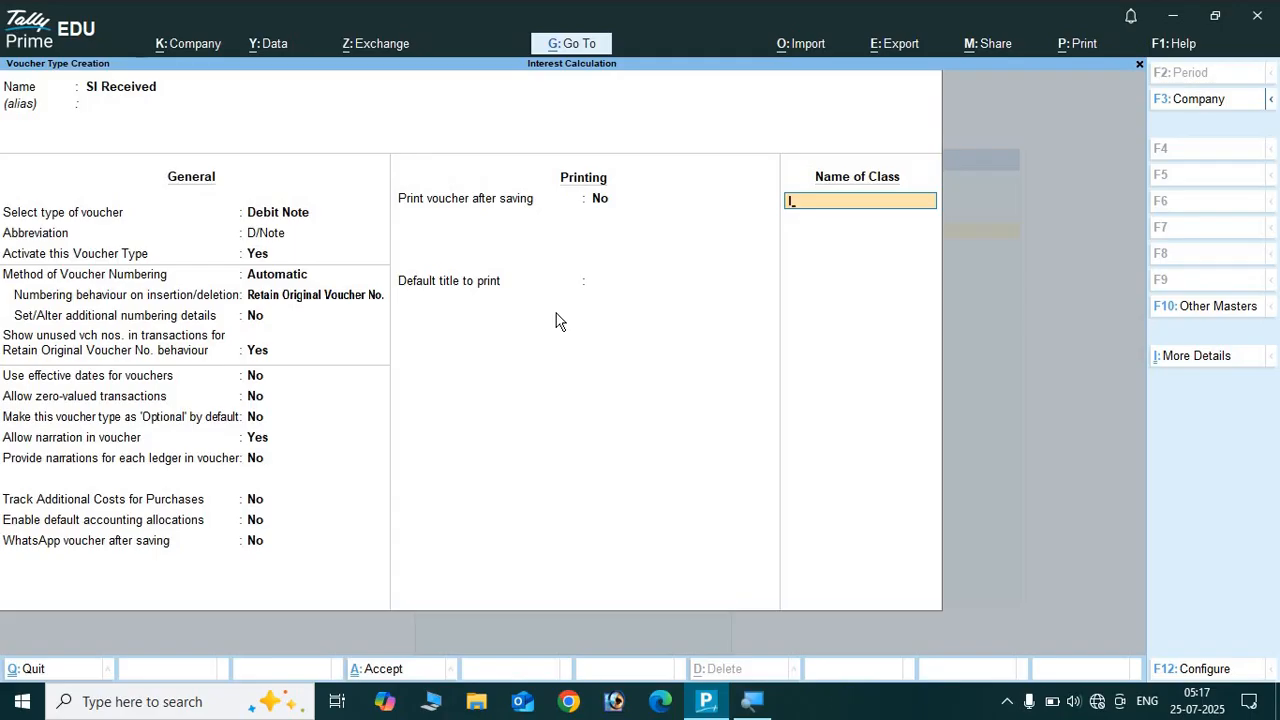
Add a voucher class named Interest Received, used for interest accounting with amounts not treated as compound interest.
{"action": "type", "text": "Interest Received"}
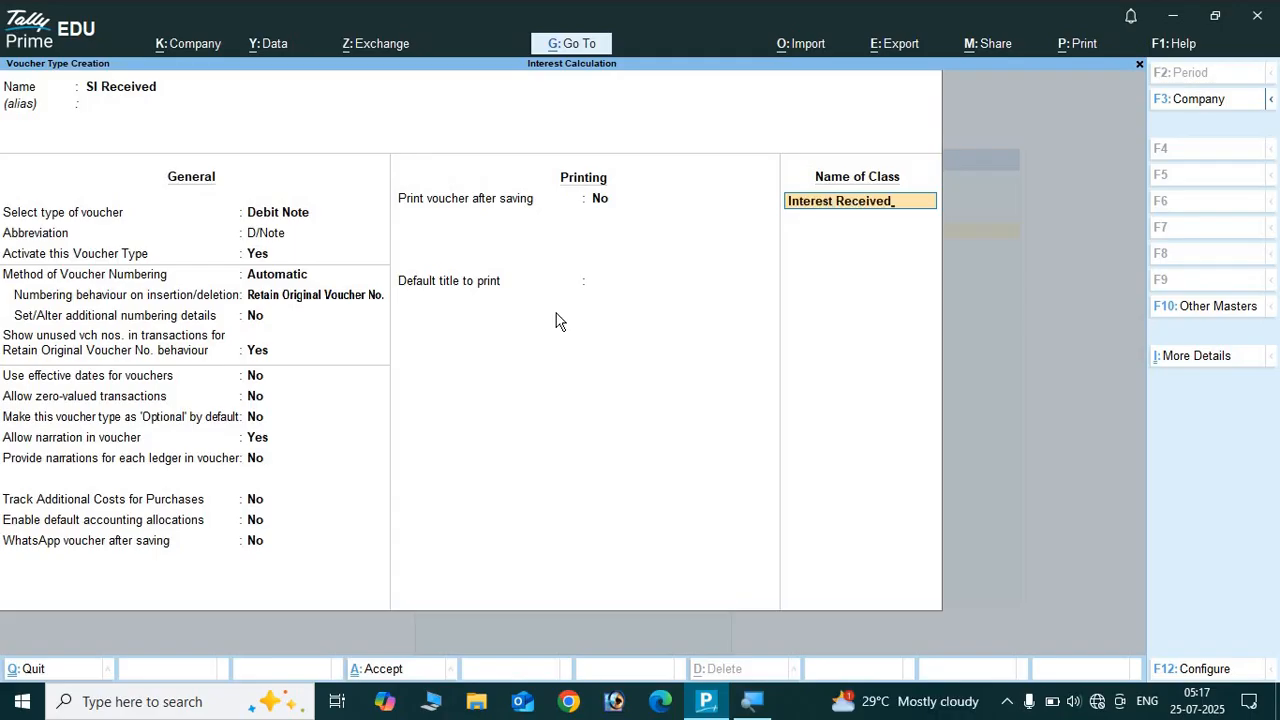
{"action": "key", "text": "Return"}
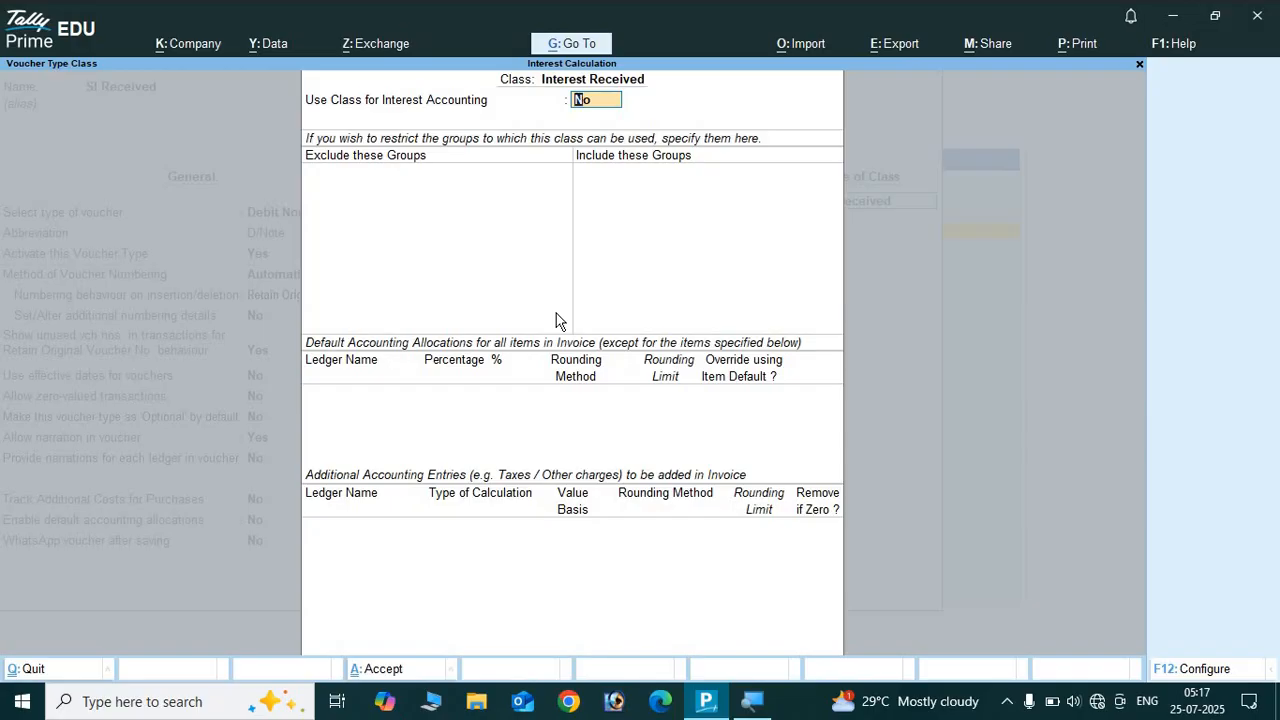
{"action": "type", "text": "y"}
{"action": "key", "text": "Return"}
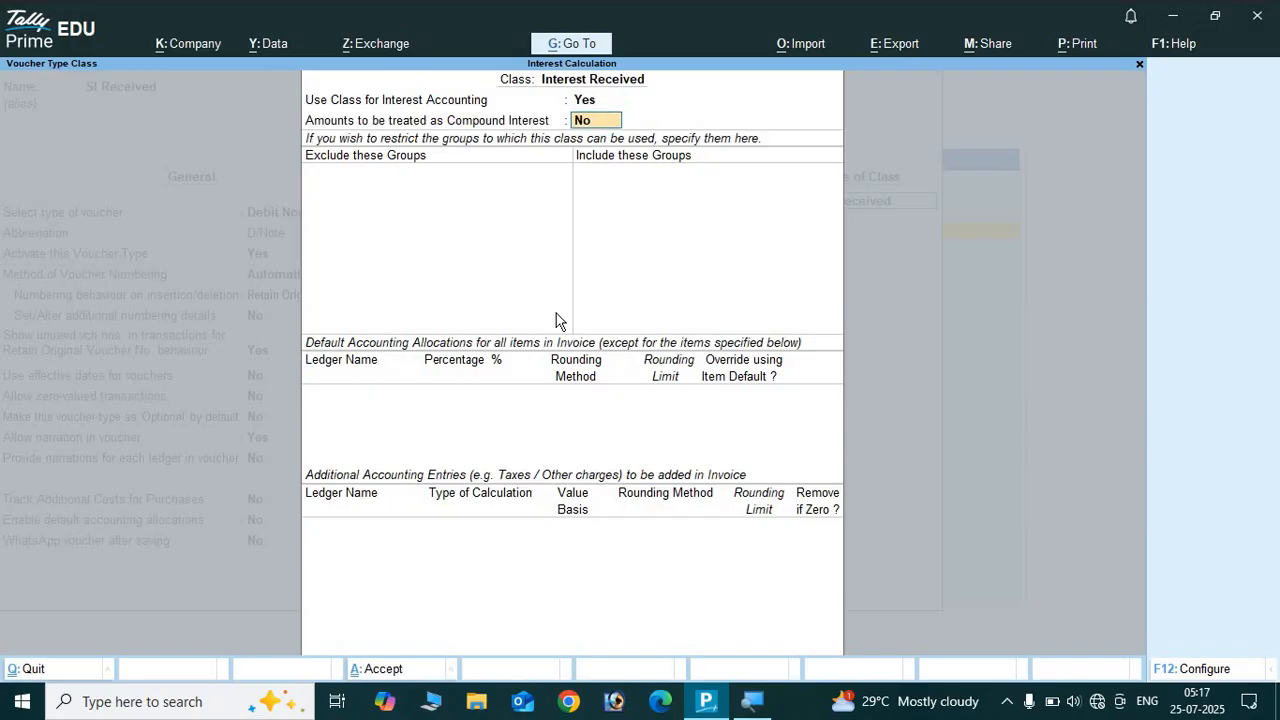
{"action": "key", "text": "ctrl+a"}
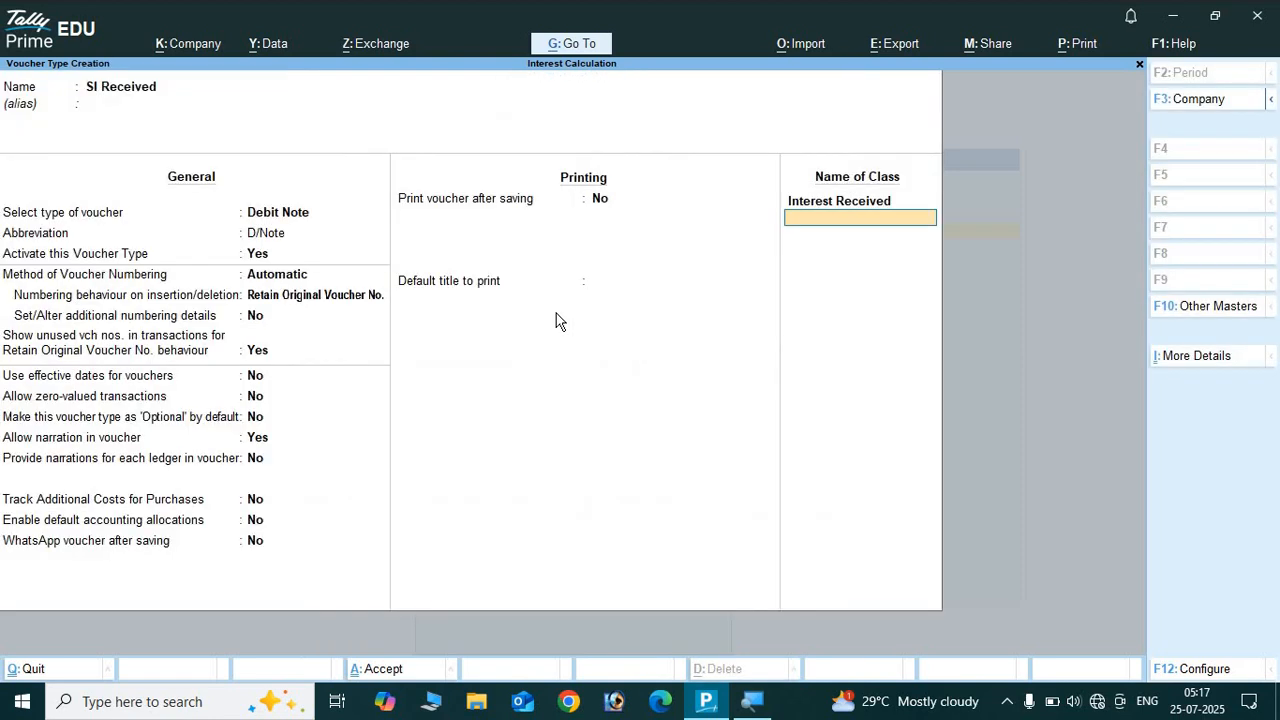
Save the SI Received voucher type and return to the Gateway of Tally.
{"action": "key", "text": "Return"}
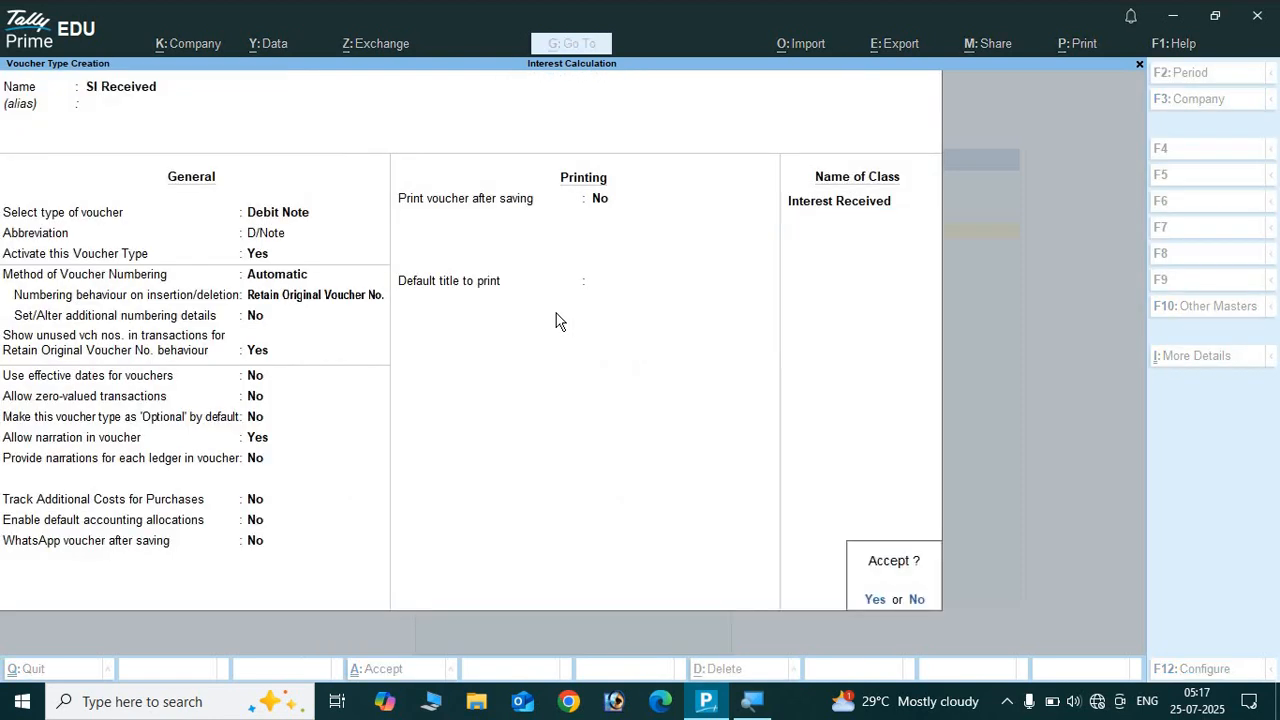
{"action": "key", "text": "y"}
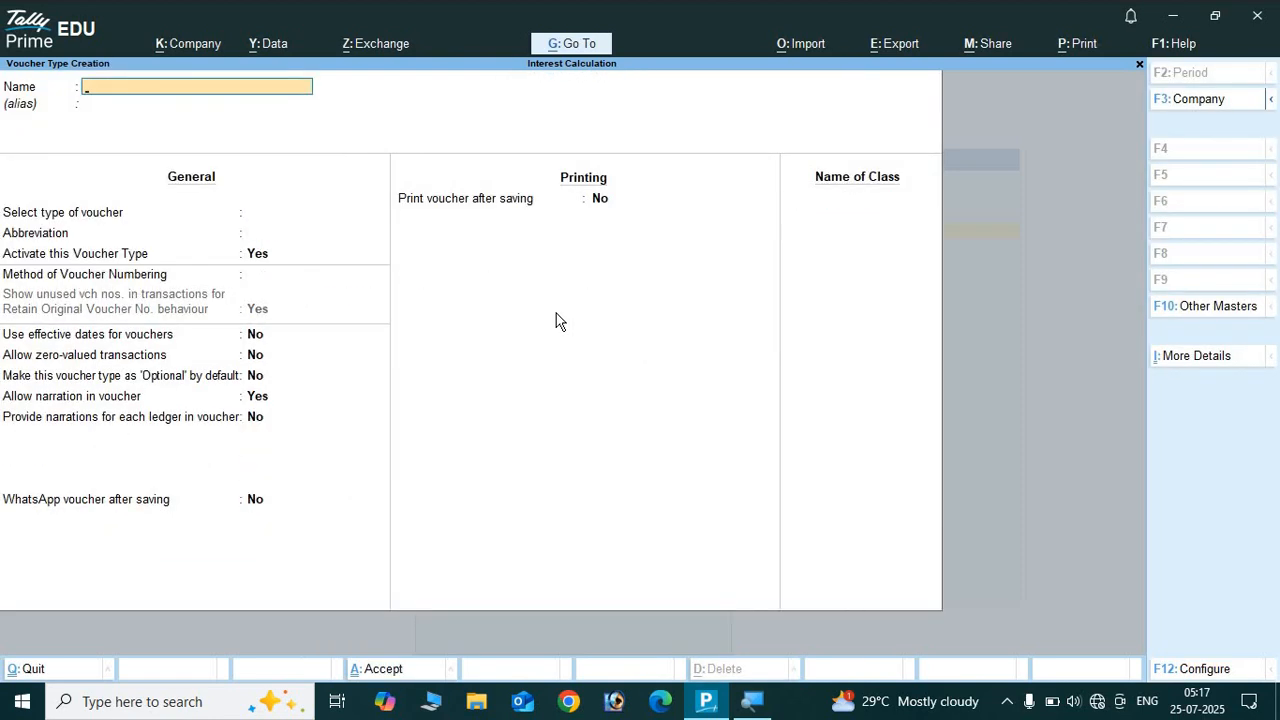
{"action": "key", "text": "Escape"}
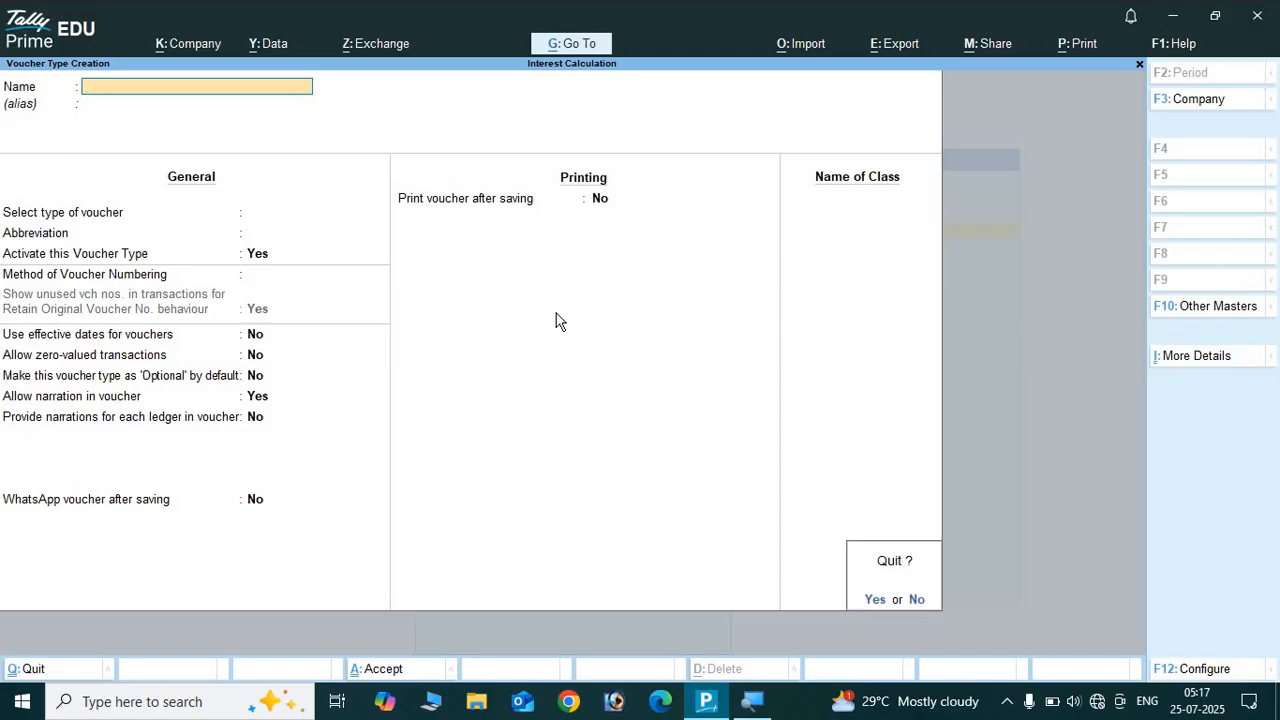
{"action": "key", "text": "y"}
{"action": "key", "text": "Escape"}
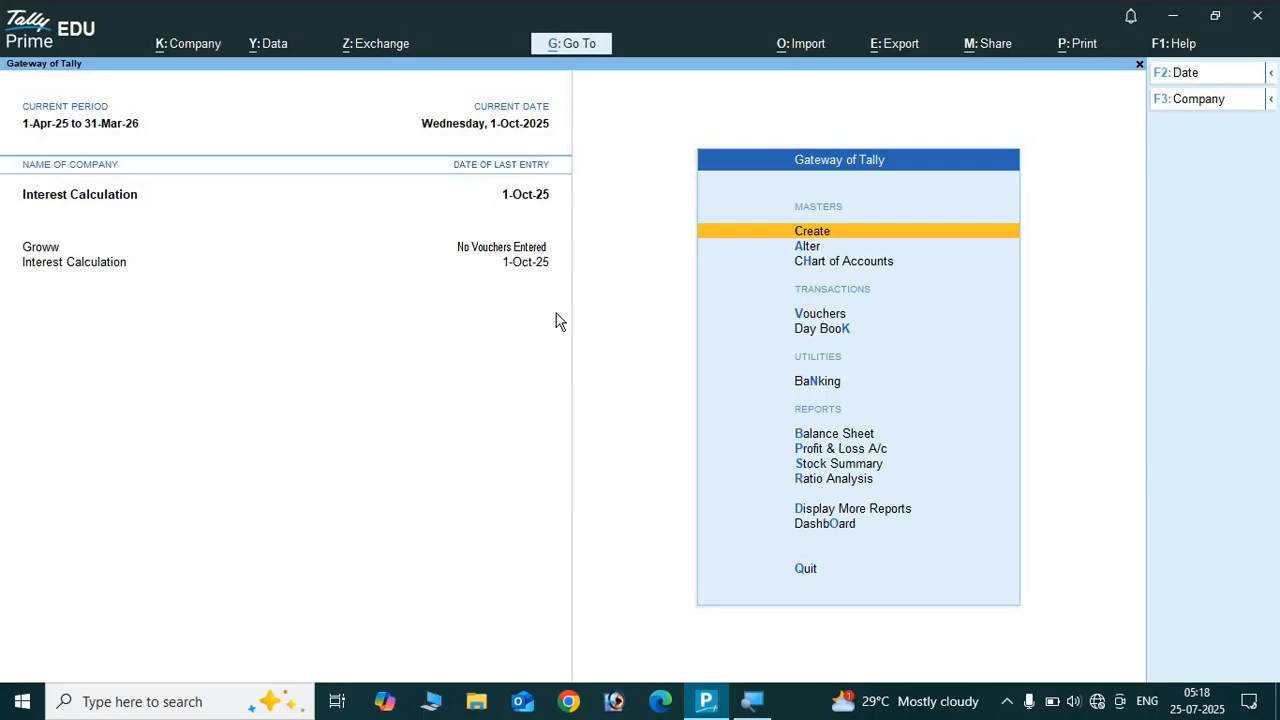
Open voucher entry and switch to a new Sales voucher.
{"action": "key", "text": "Down"}
{"action": "key", "text": "Down"}
{"action": "key", "text": "Down"}
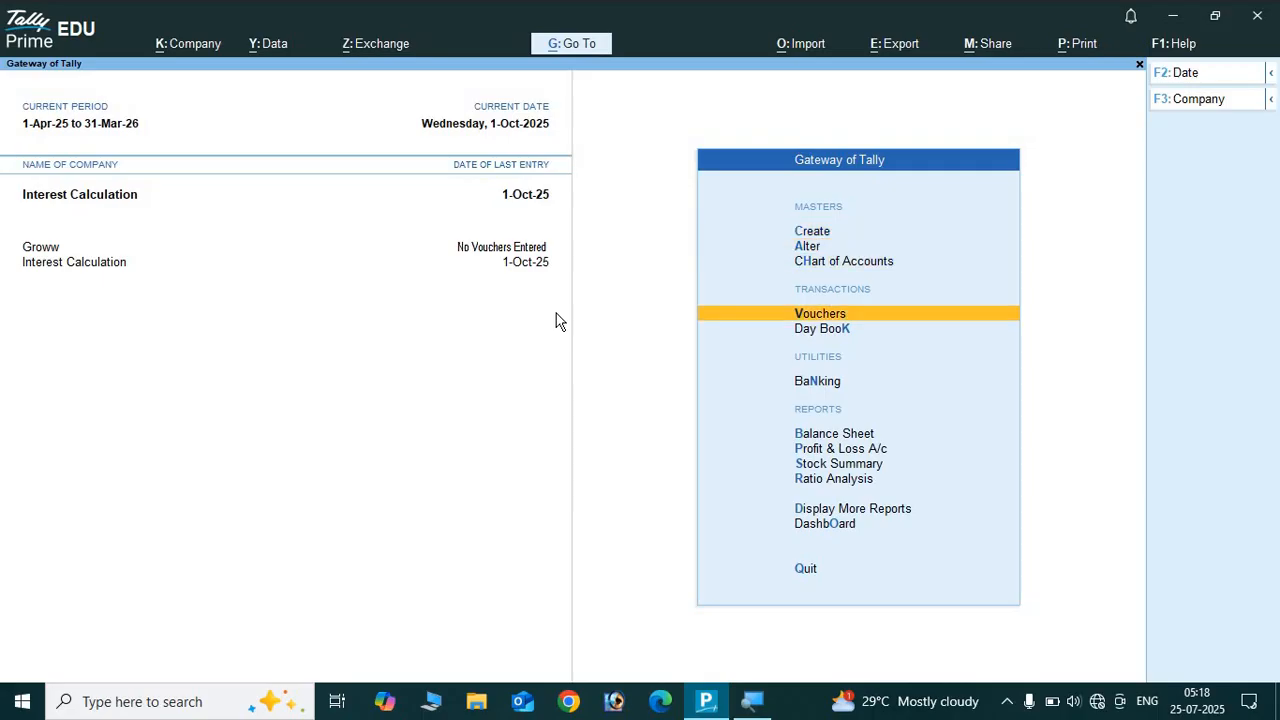
{"action": "key", "text": "Return"}
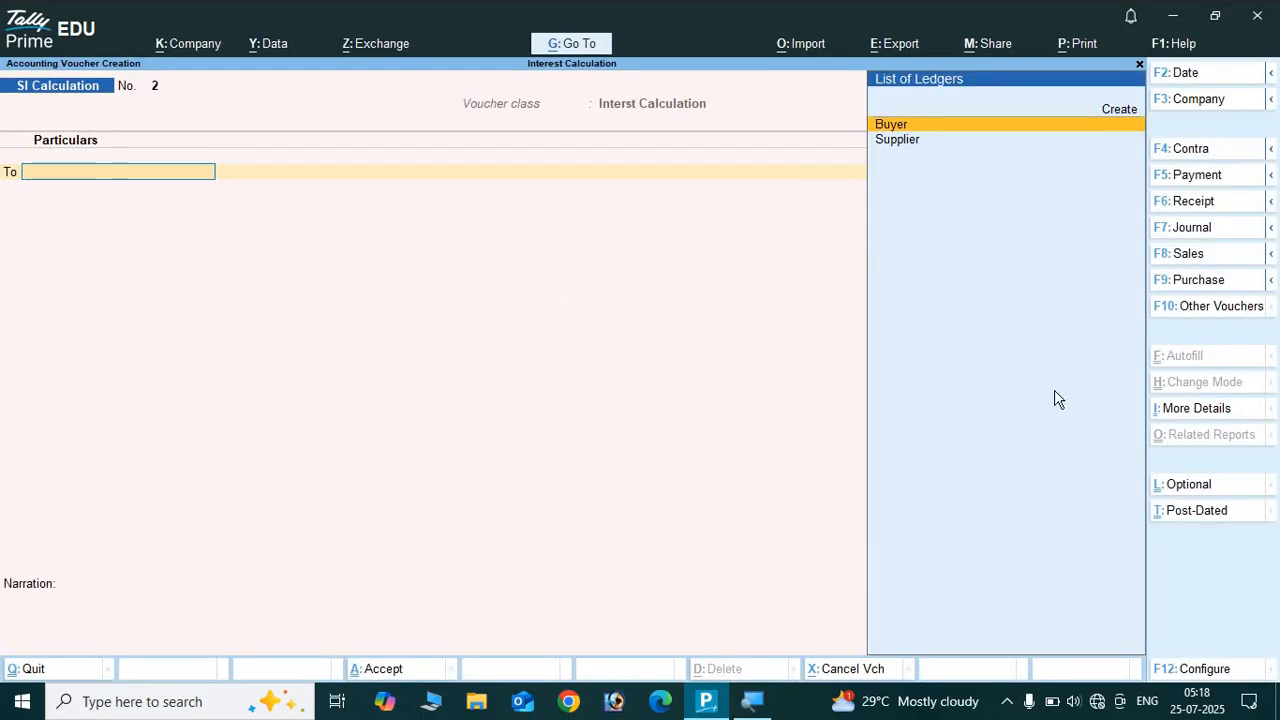
{"action": "left_click", "coordinate": [1190, 256]}
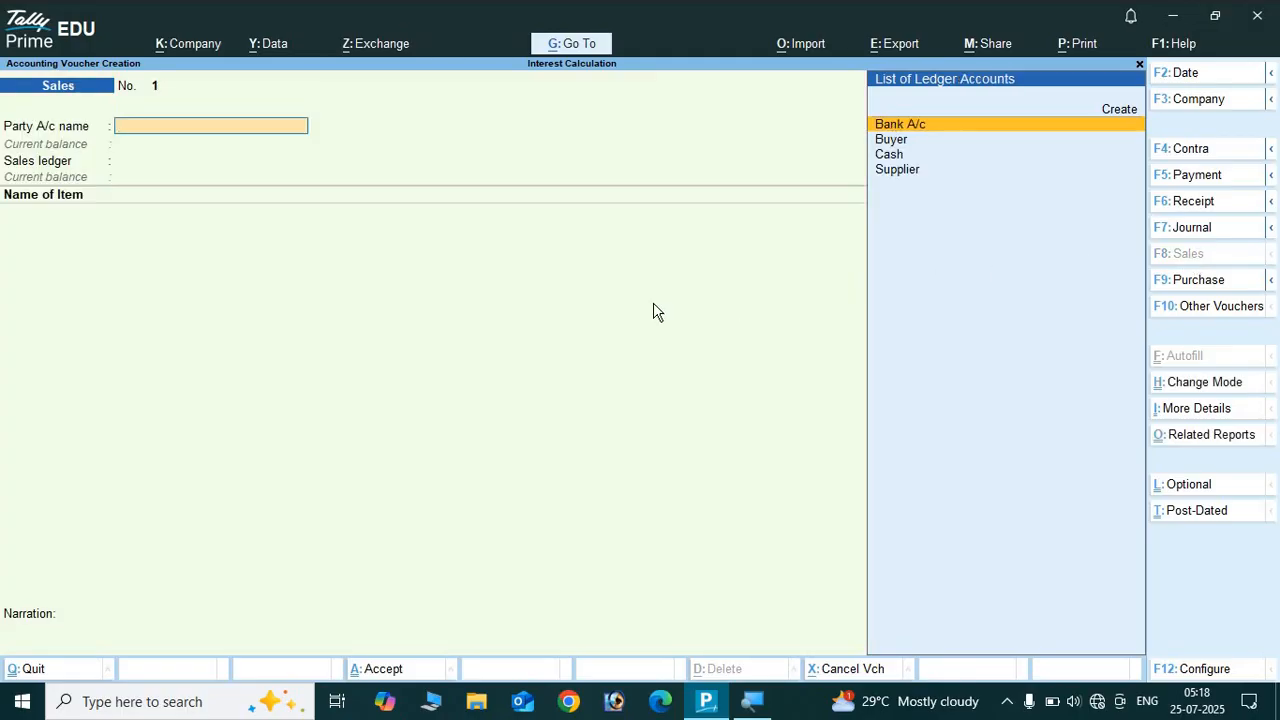
Set Buyer as the party with blank dispatch details and default party details, and choose Sales as the sales ledger.
{"action": "key", "text": "Down"}
{"action": "key", "text": "Return"}
{"action": "key", "text": "Return"}
{"action": "key", "text": "Return"}
{"action": "key", "text": "Return"}
{"action": "key", "text": "Return"}
{"action": "key", "text": "Return"}
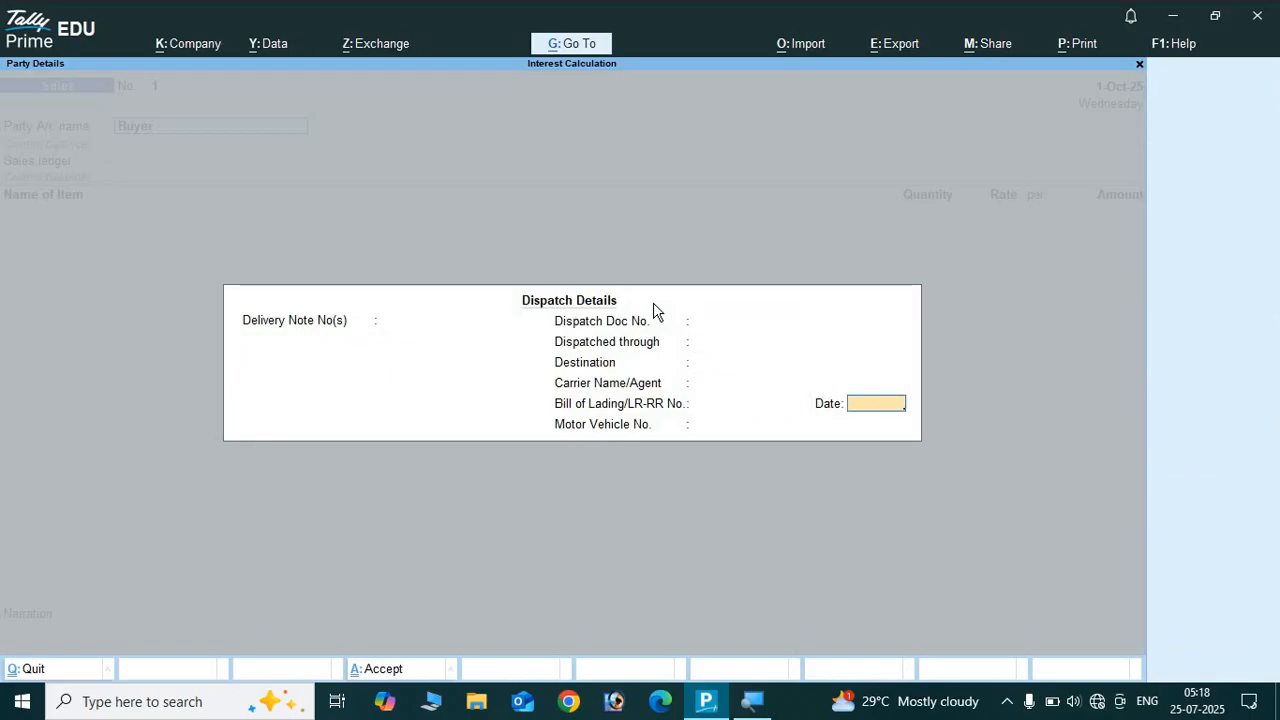
{"action": "key", "text": "Return"}
{"action": "key", "text": "Return"}
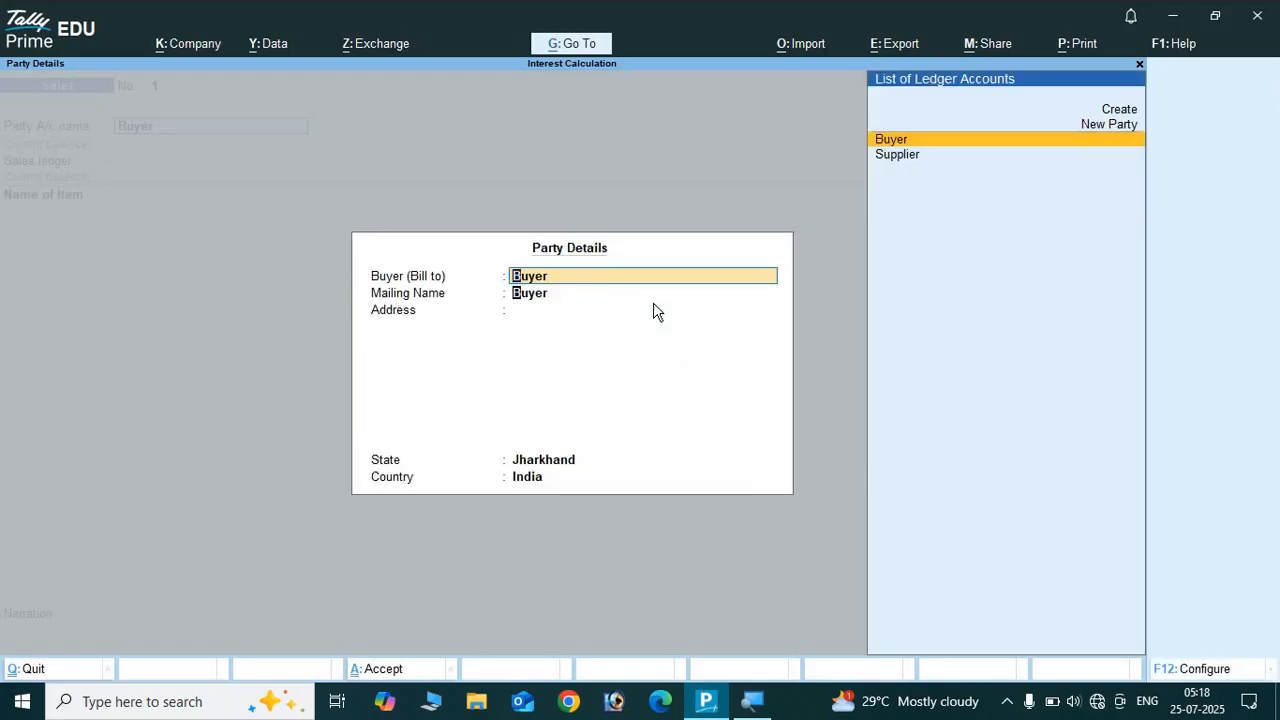
{"action": "key", "text": "Return"}
{"action": "key", "text": "Return"}
{"action": "key", "text": "Return"}
{"action": "key", "text": "Return"}
{"action": "key", "text": "Return"}
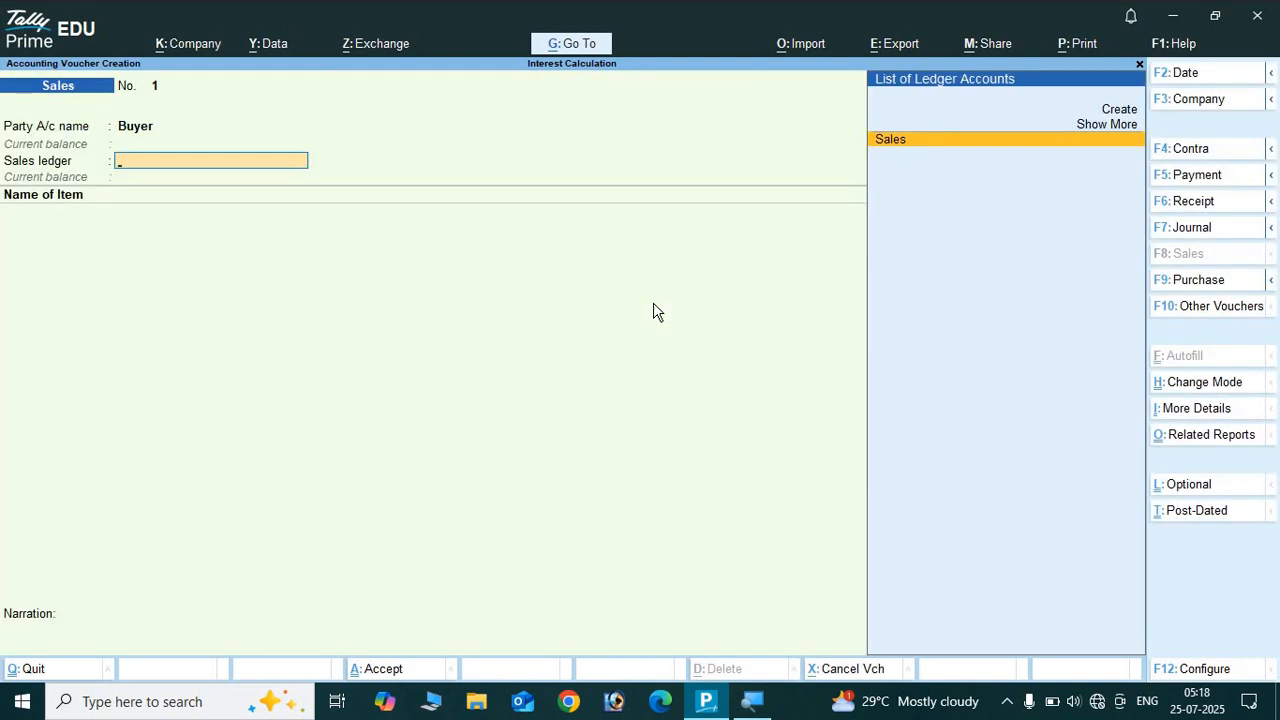
{"action": "key", "text": "Return"}
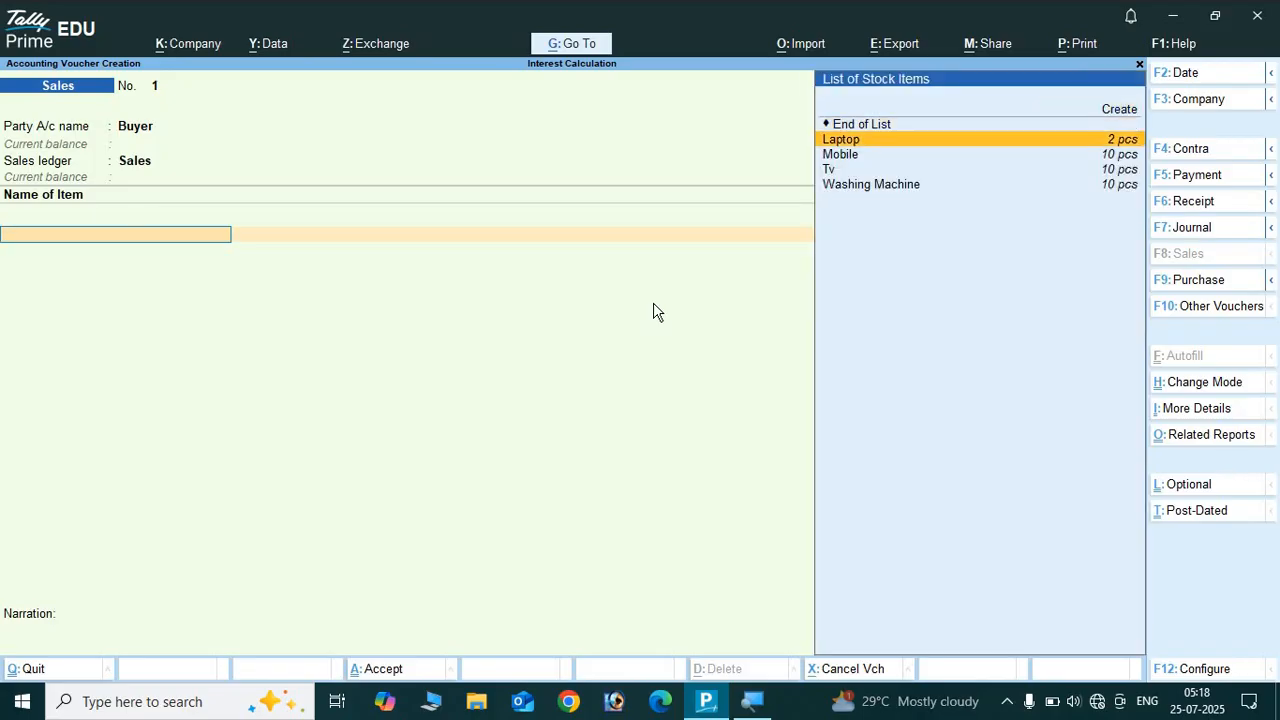
Add the Laptop item to the sales voucher with quantity 2 pcs at a rate of 45,000.
{"action": "key", "text": "Return"}
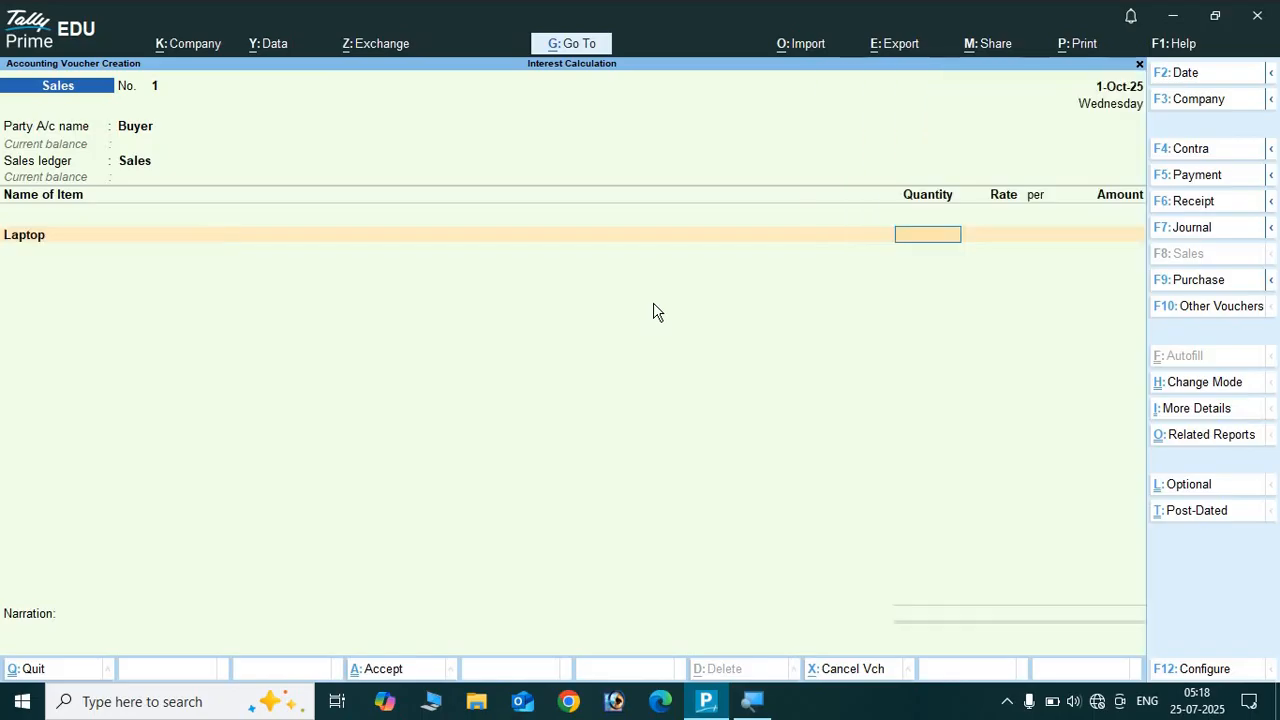
{"action": "type", "text": "2"}
{"action": "key", "text": "Return"}
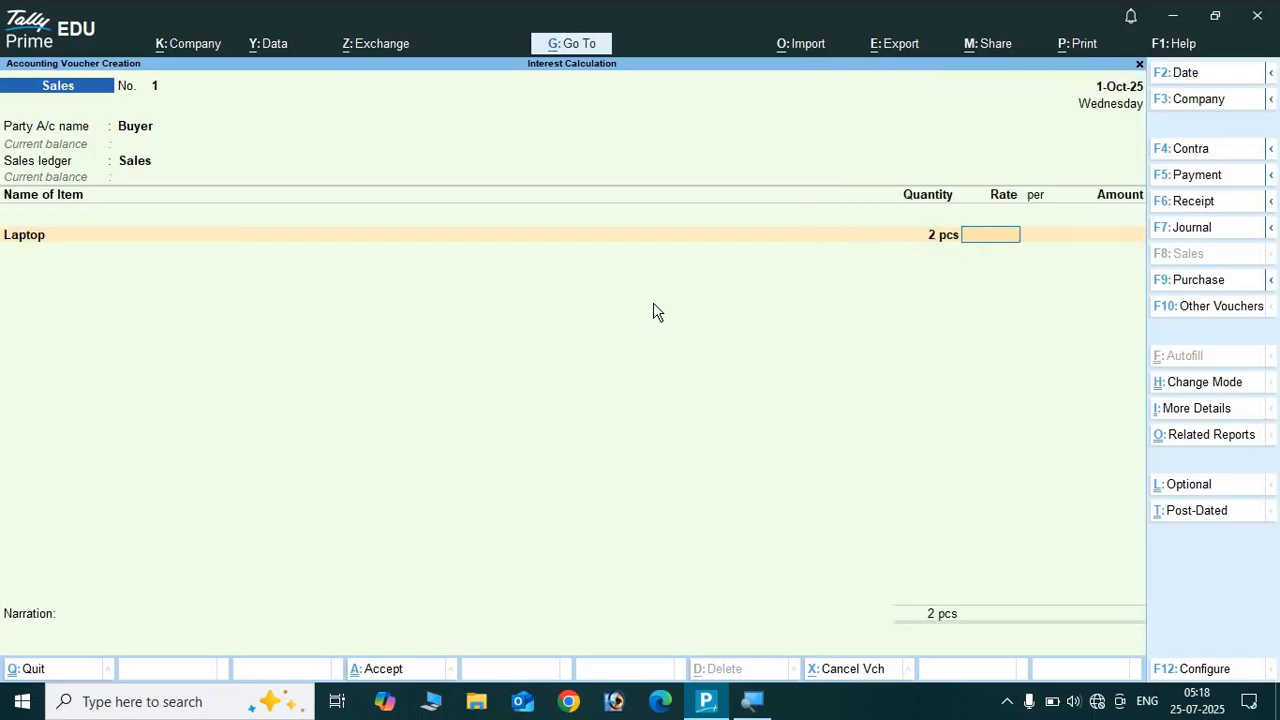
{"action": "type", "text": "45"}
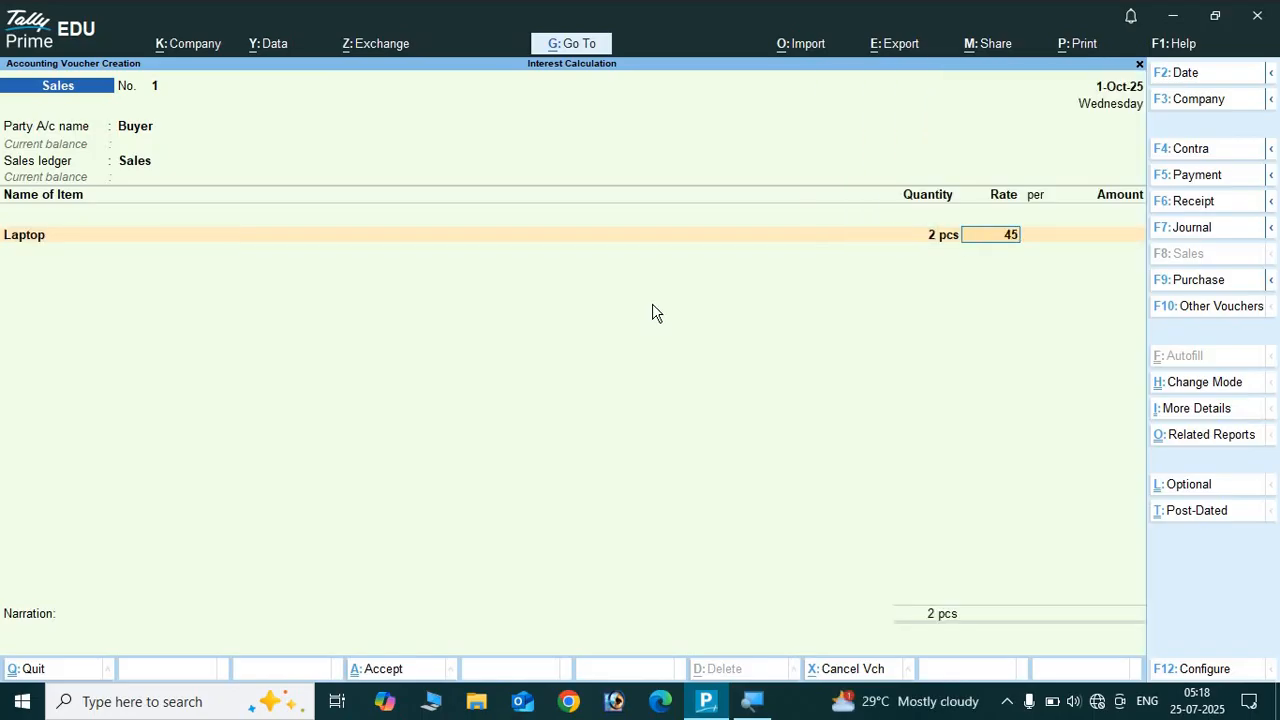
{"action": "type", "text": ",0000"}
{"action": "key", "text": "Return"}
{"action": "key", "text": "Return"}
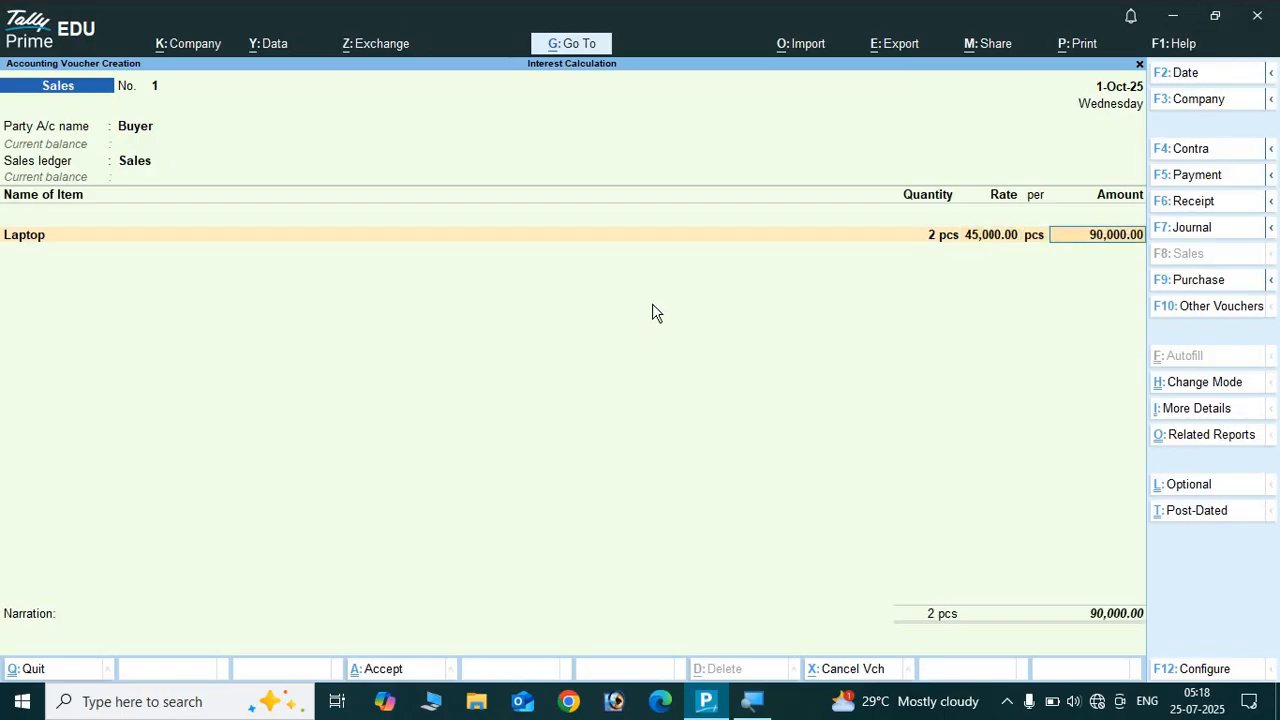
{"action": "key", "text": "Return"}
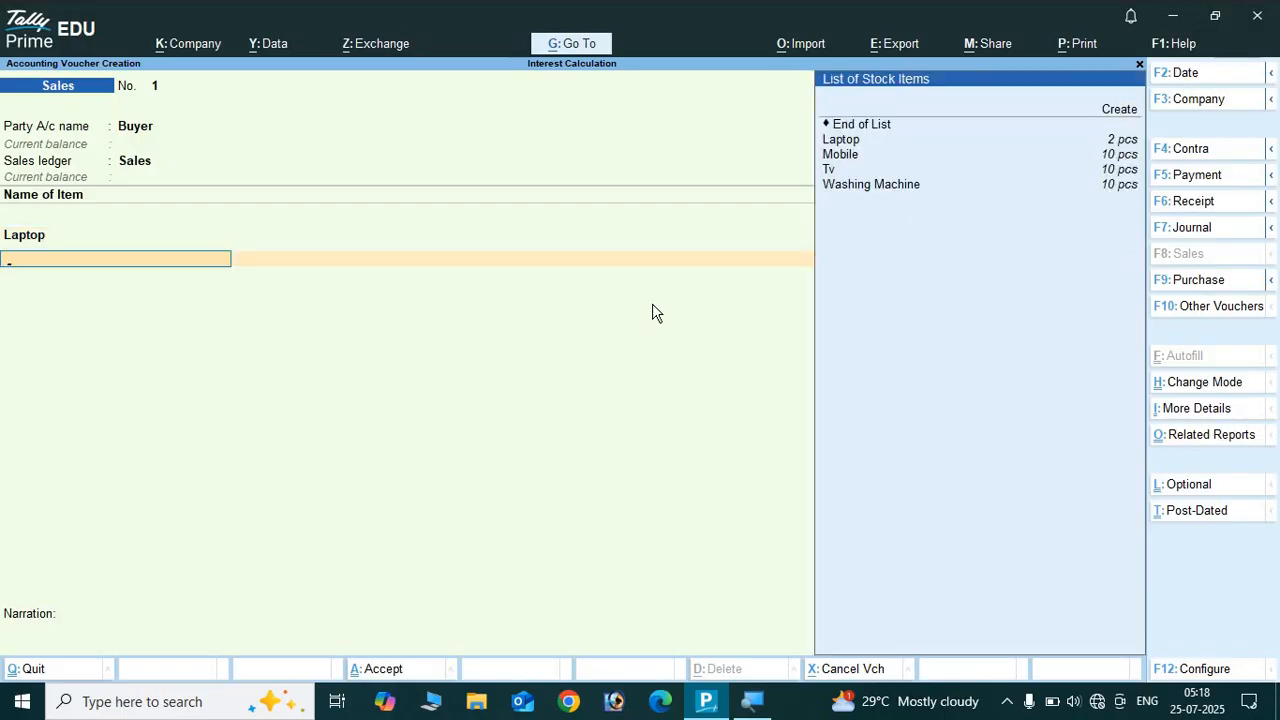
Add the Mobile item to the sales voucher with quantity 10 pcs at a rate of 12,000.
{"action": "key", "text": "Down"}
{"action": "key", "text": "Down"}
{"action": "key", "text": "Down"}
{"action": "key", "text": "Return"}
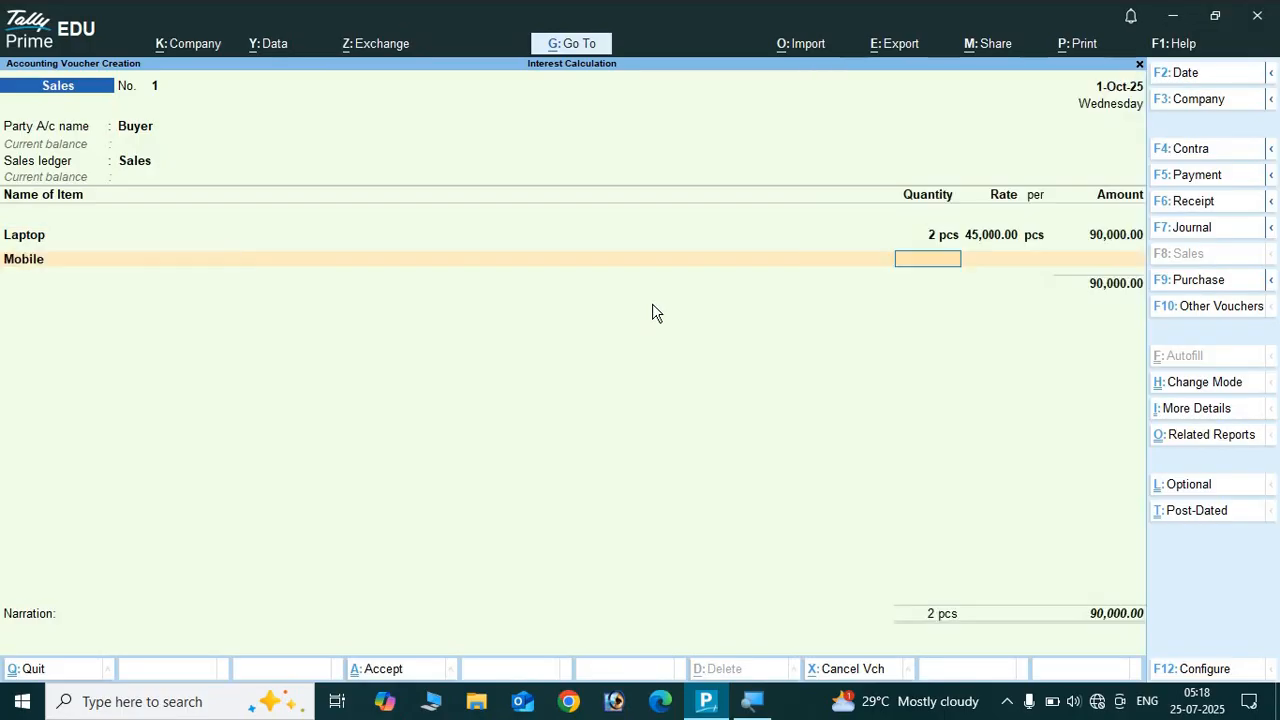
{"action": "type", "text": "10"}
{"action": "key", "text": "Return"}
{"action": "type", "text": "12,000"}
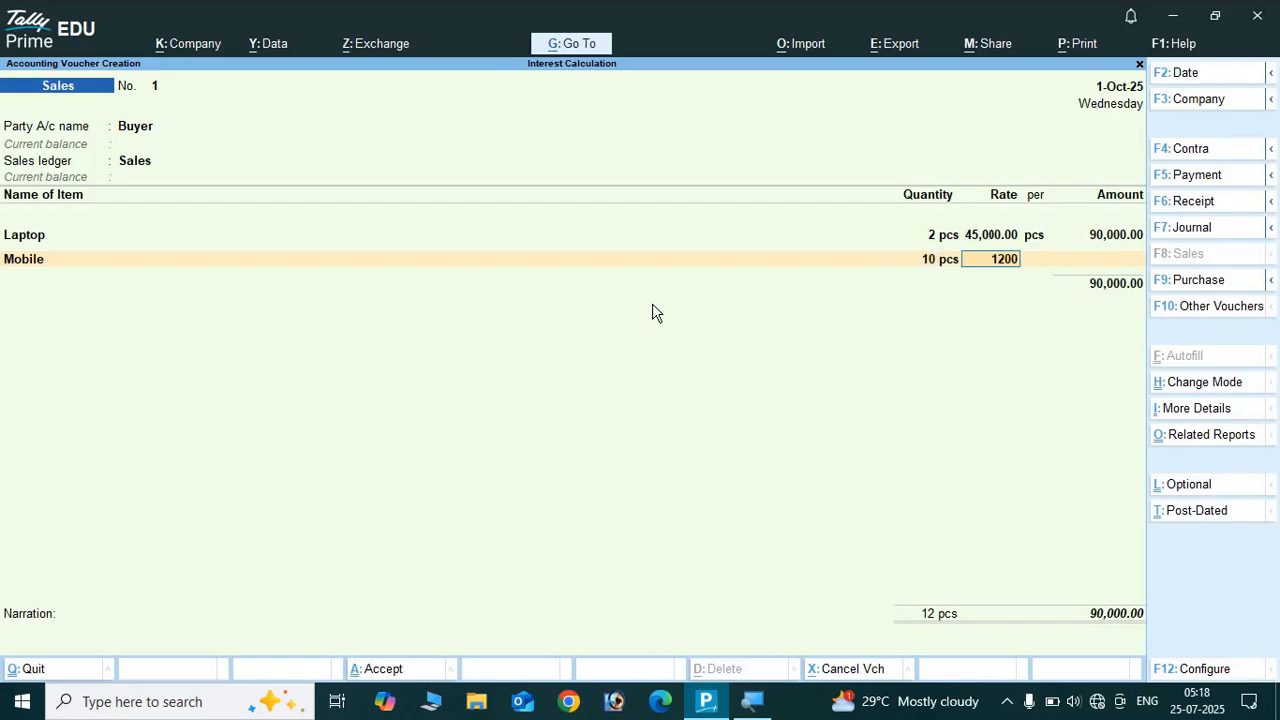
{"action": "key", "text": "Return"}
{"action": "key", "text": "Return"}
{"action": "key", "text": "Return"}
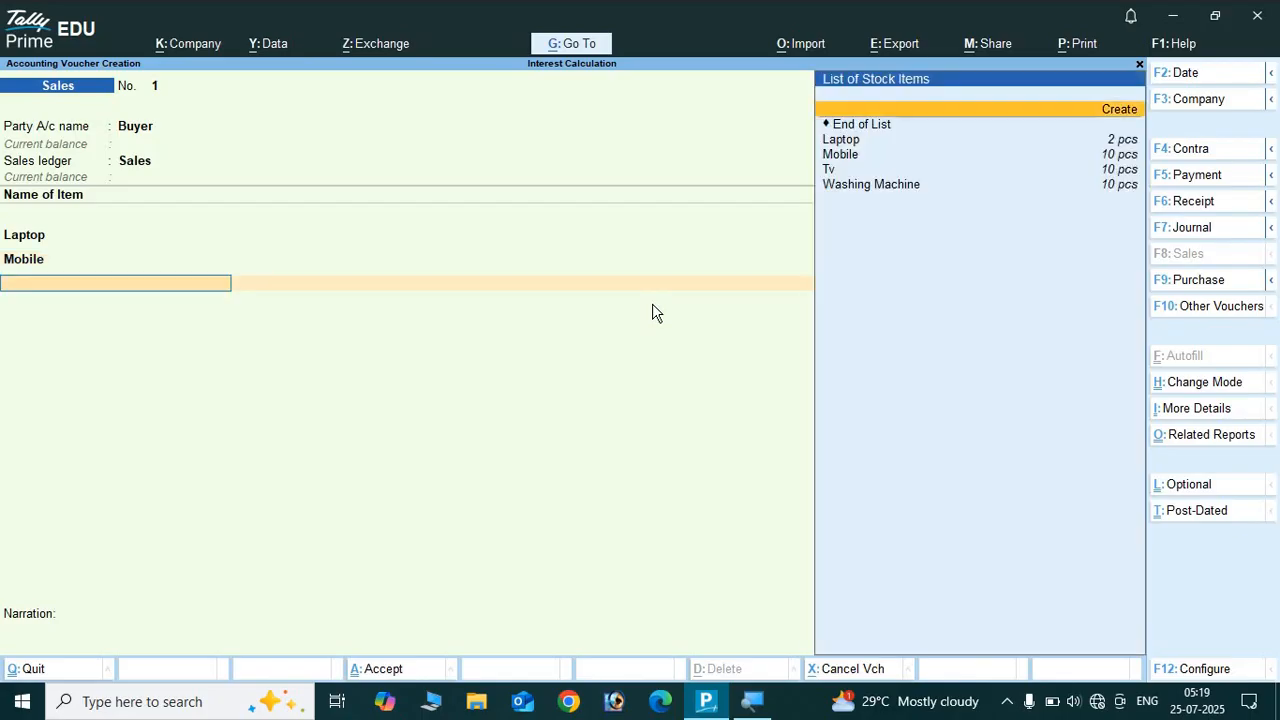
Add the Tv item to the sales voucher with quantity 10 pcs at a rate of 8,000.
{"action": "type", "text": "t"}
{"action": "key", "text": "Return"}
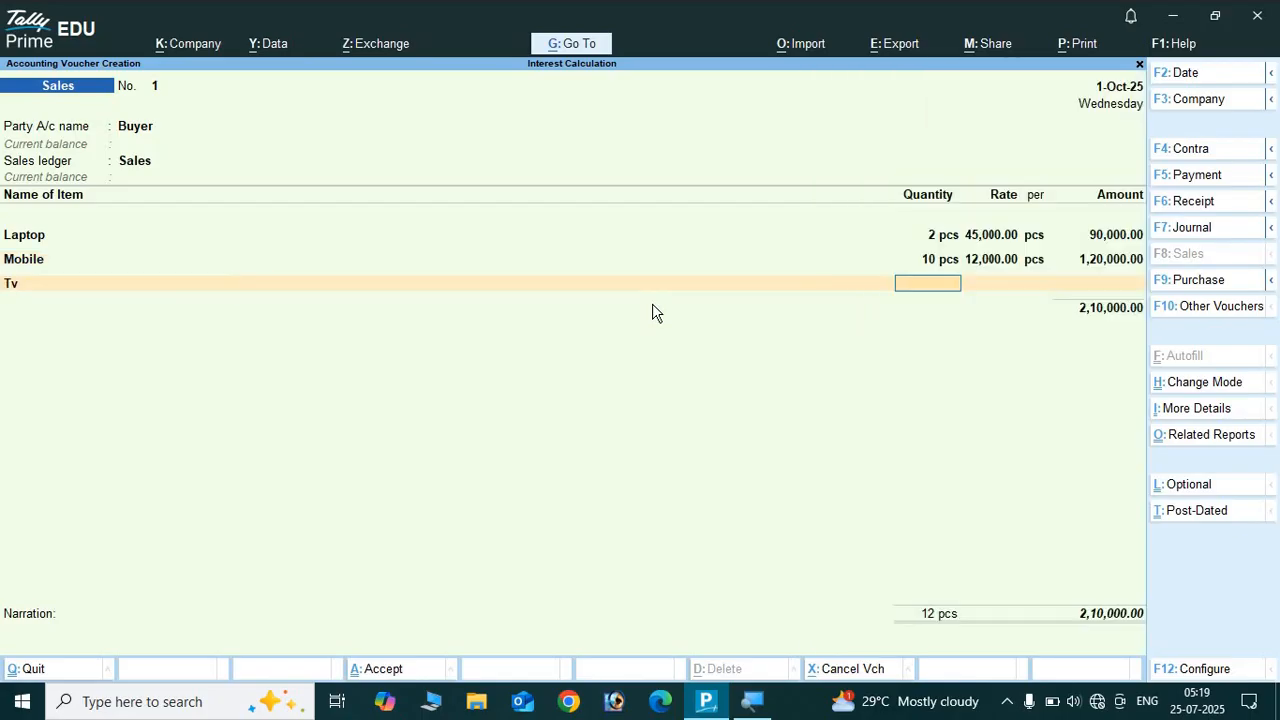
{"action": "type", "text": "10"}
{"action": "key", "text": "Return"}
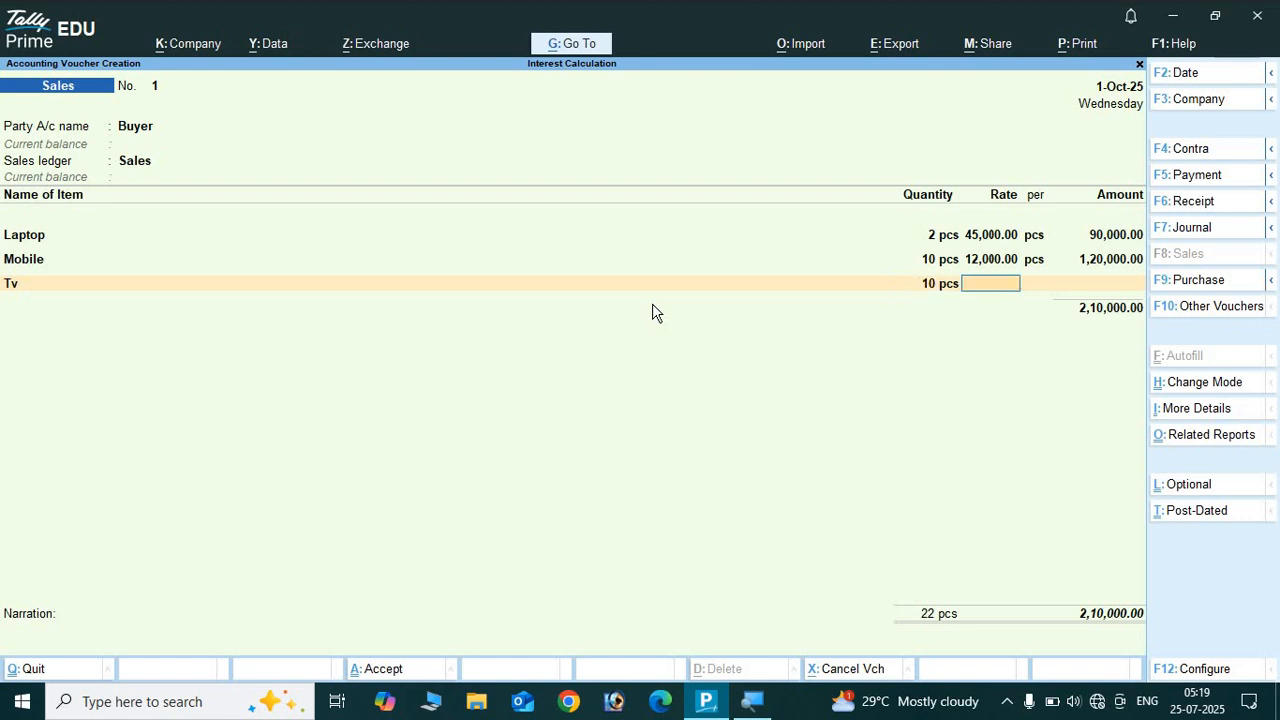
{"action": "type", "text": "8,0"}
{"action": "type", "text": "000"}
{"action": "key", "text": "Return"}
{"action": "key", "text": "Return"}
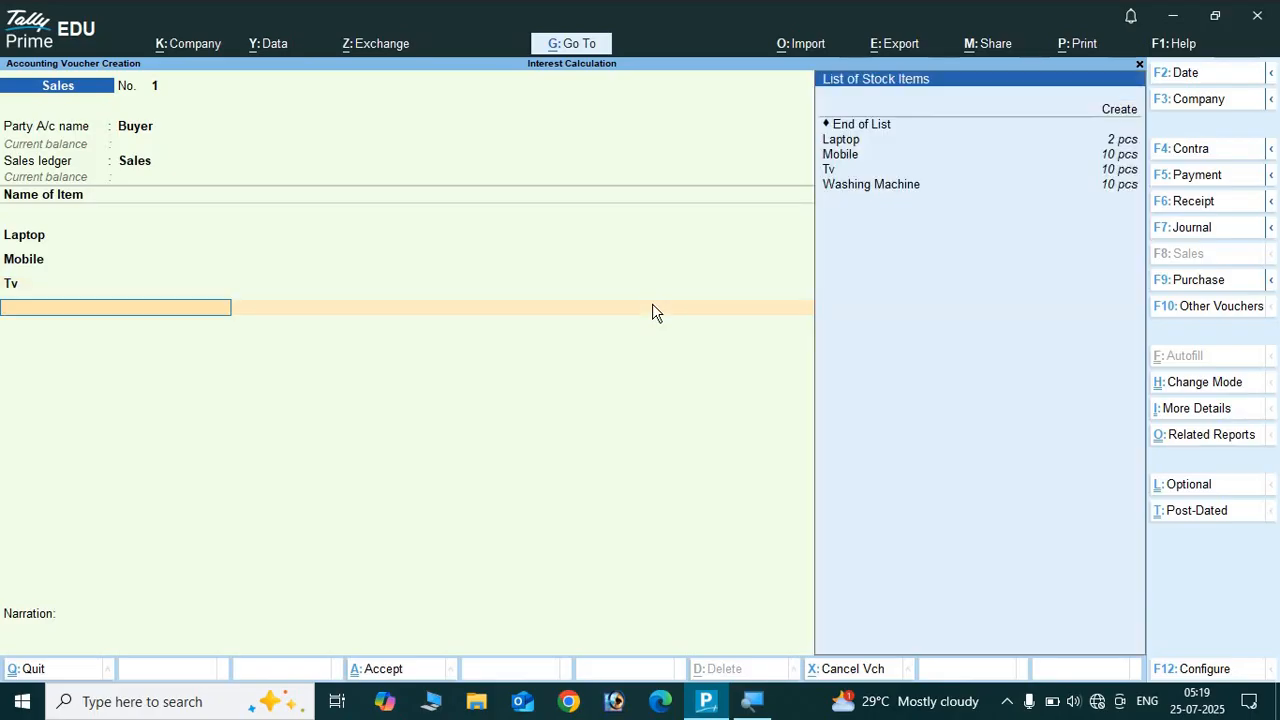
Add the Washing Machine item with quantity 8 pcs at a rate of 10,000 and end the item list.
{"action": "key", "text": "Down"}
{"action": "key", "text": "Down"}
{"action": "key", "text": "Down"}
{"action": "key", "text": "Down"}
{"action": "key", "text": "Return"}
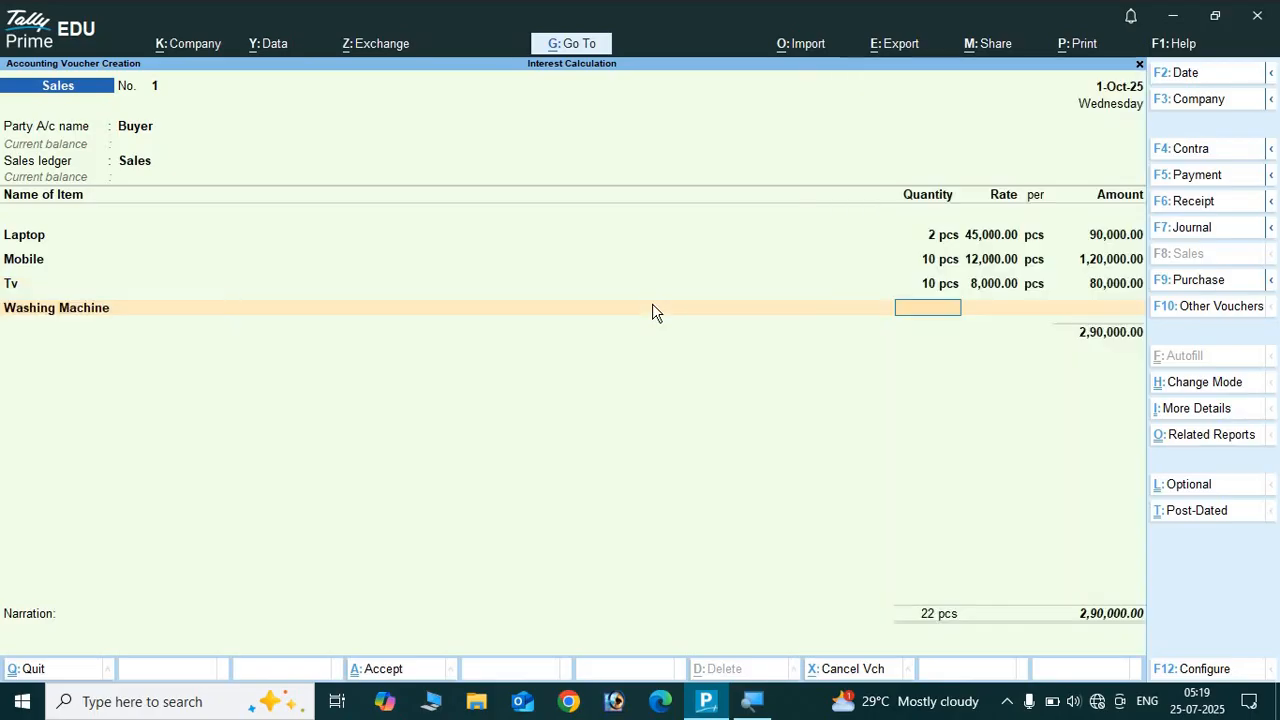
{"action": "type", "text": "8"}
{"action": "key", "text": "Return"}
{"action": "type", "text": "10000"}
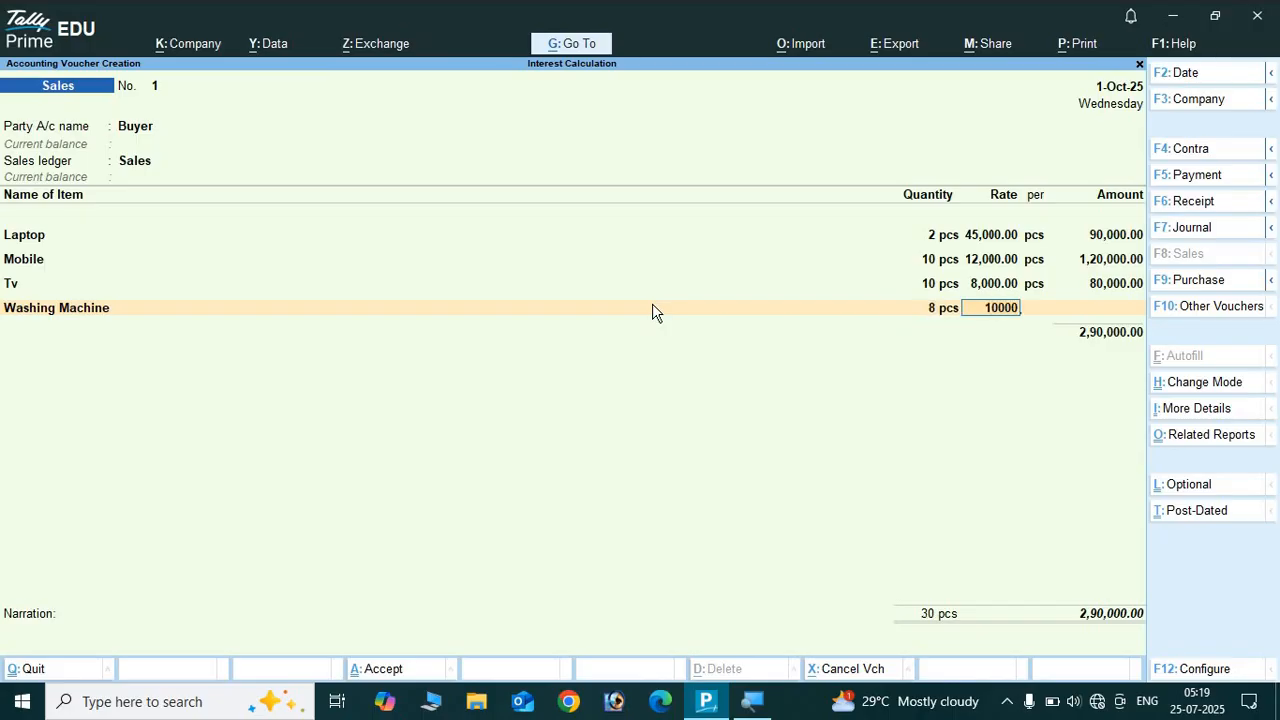
{"action": "key", "text": "Return"}
{"action": "key", "text": "Return"}
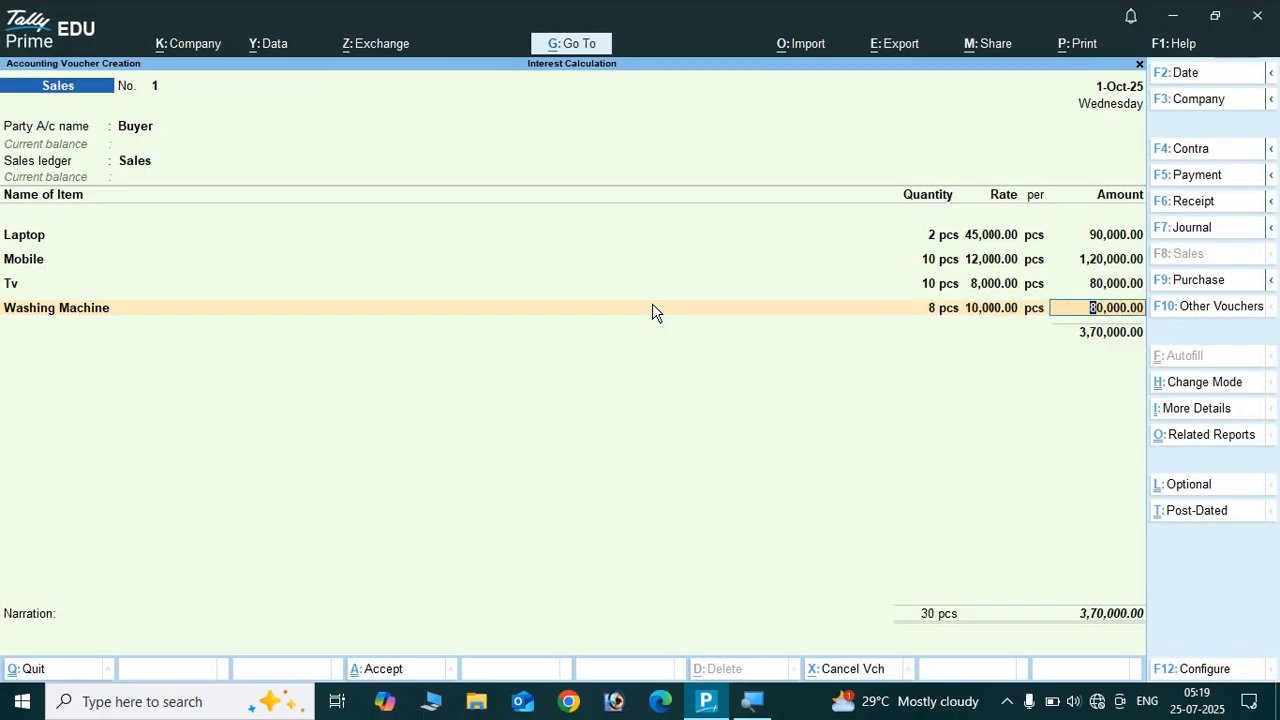
{"action": "key", "text": "Return"}
{"action": "key", "text": "Return"}
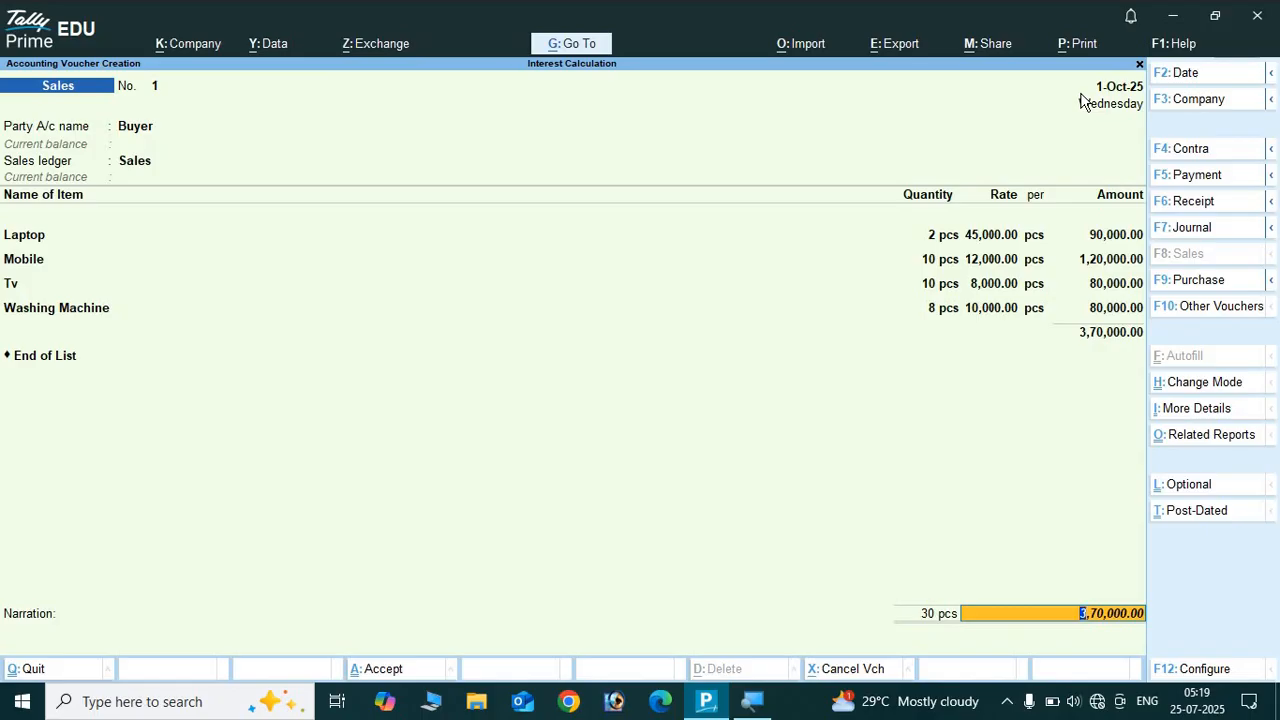
Allocate the Buyer's full sale amount to a new bill reference named Sal/1, keeping the 5-day credit period.
{"action": "key", "text": "Return"}
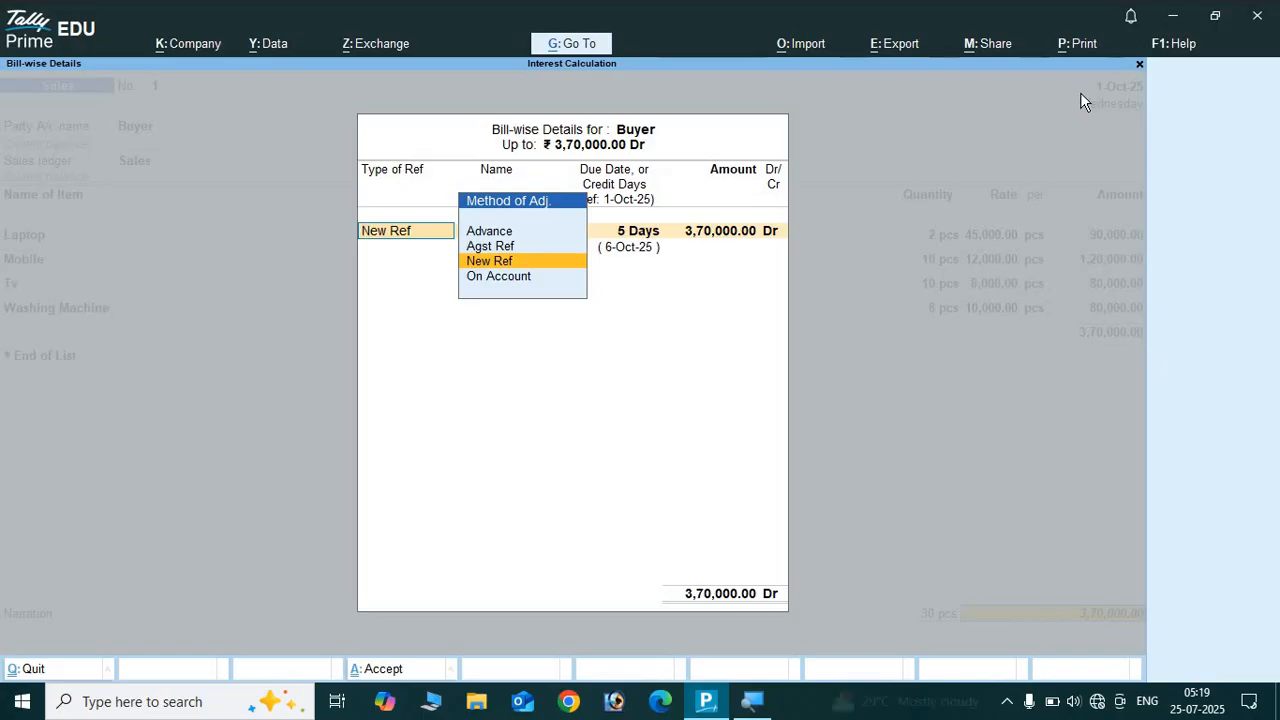
{"action": "key", "text": "Return"}
{"action": "type", "text": "Sal"}
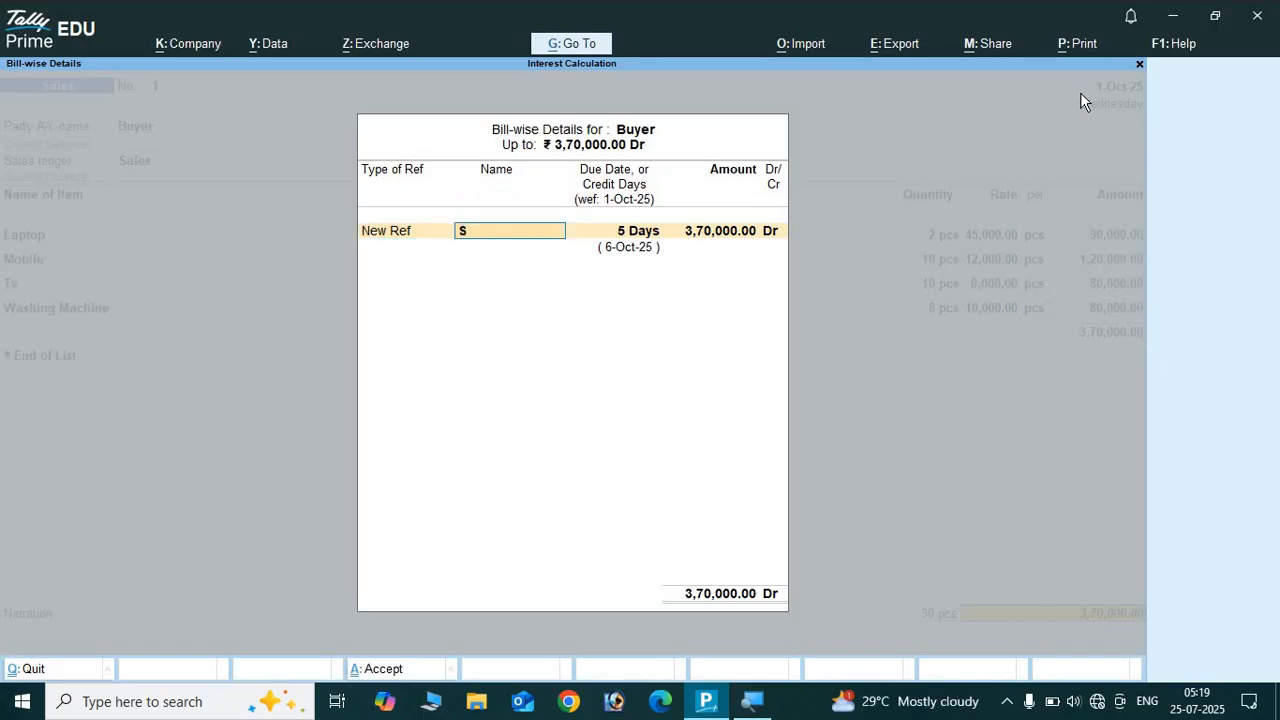
{"action": "type", "text": "/1"}
{"action": "key", "text": "Return"}
{"action": "key", "text": "Return"}
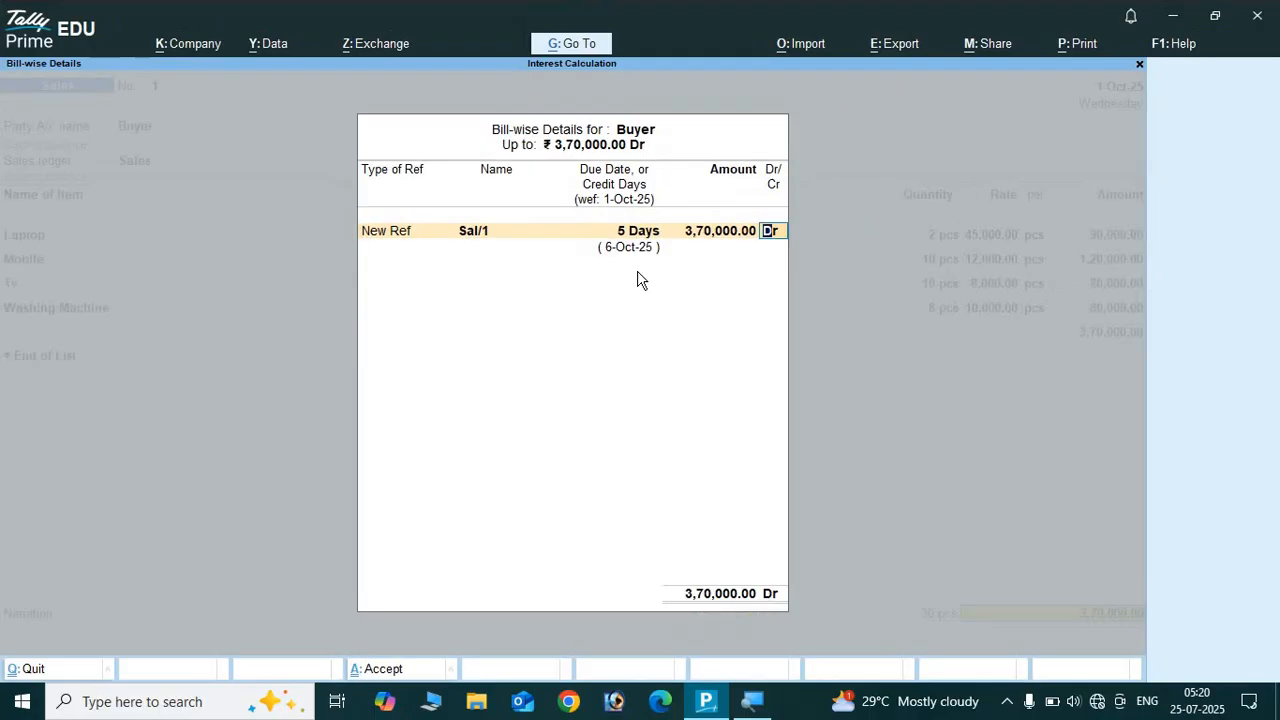
Accept interest parameters of 10% per 365-Day Year on Debit Balances Only, and save the sales voucher without a narration.
{"action": "key", "text": "Return"}
{"action": "key", "text": "Return"}
{"action": "key", "text": "Return"}
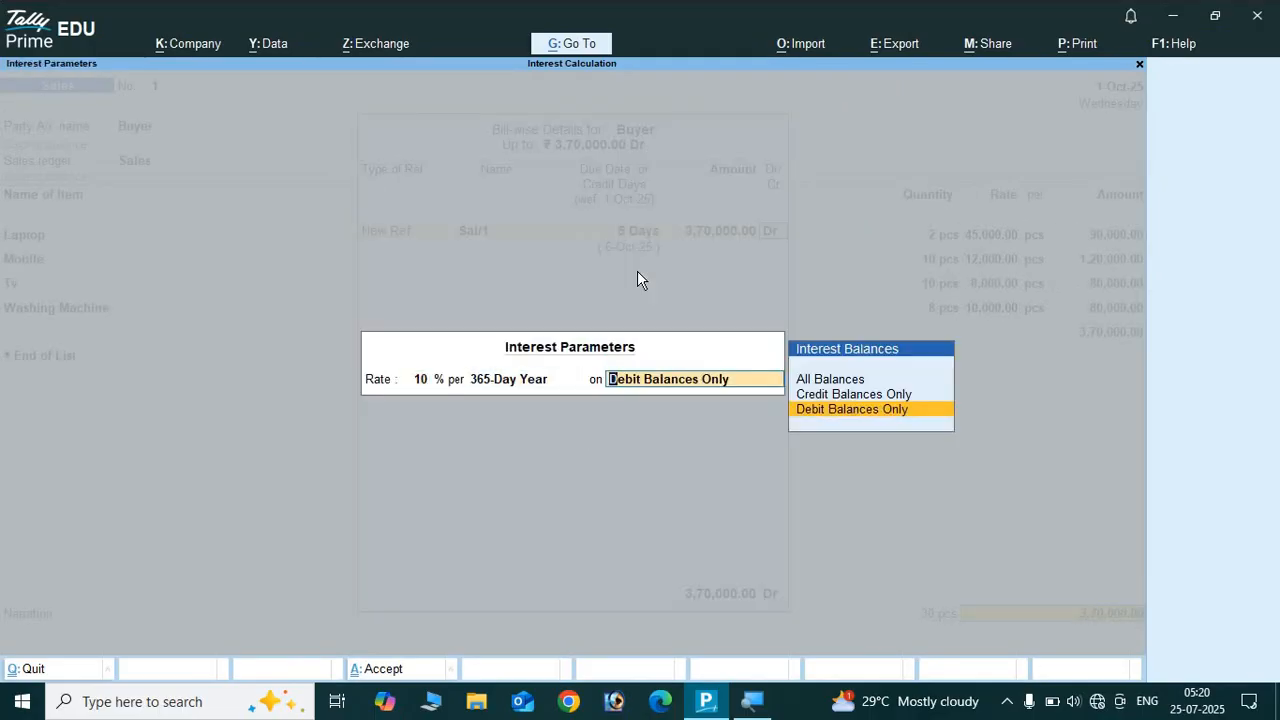
{"action": "key", "text": "Return"}
{"action": "key", "text": "Return"}
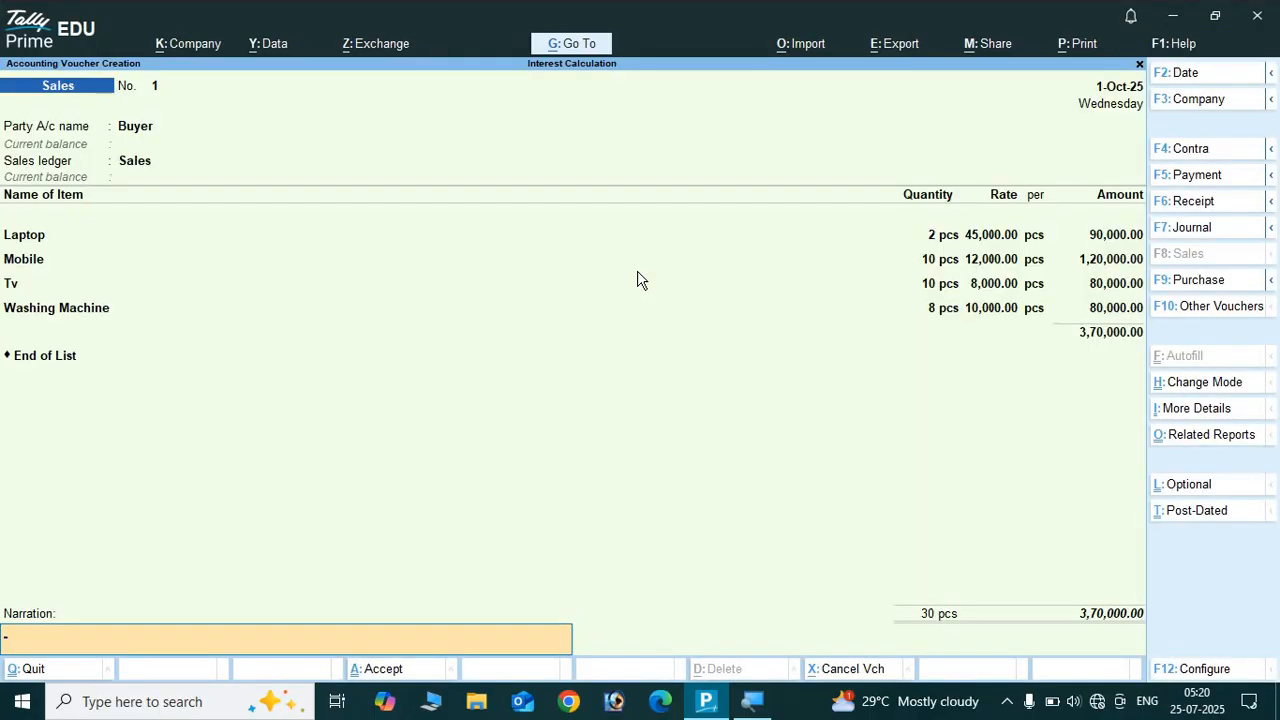
{"action": "key", "text": "Return"}
{"action": "key", "text": "Return"}
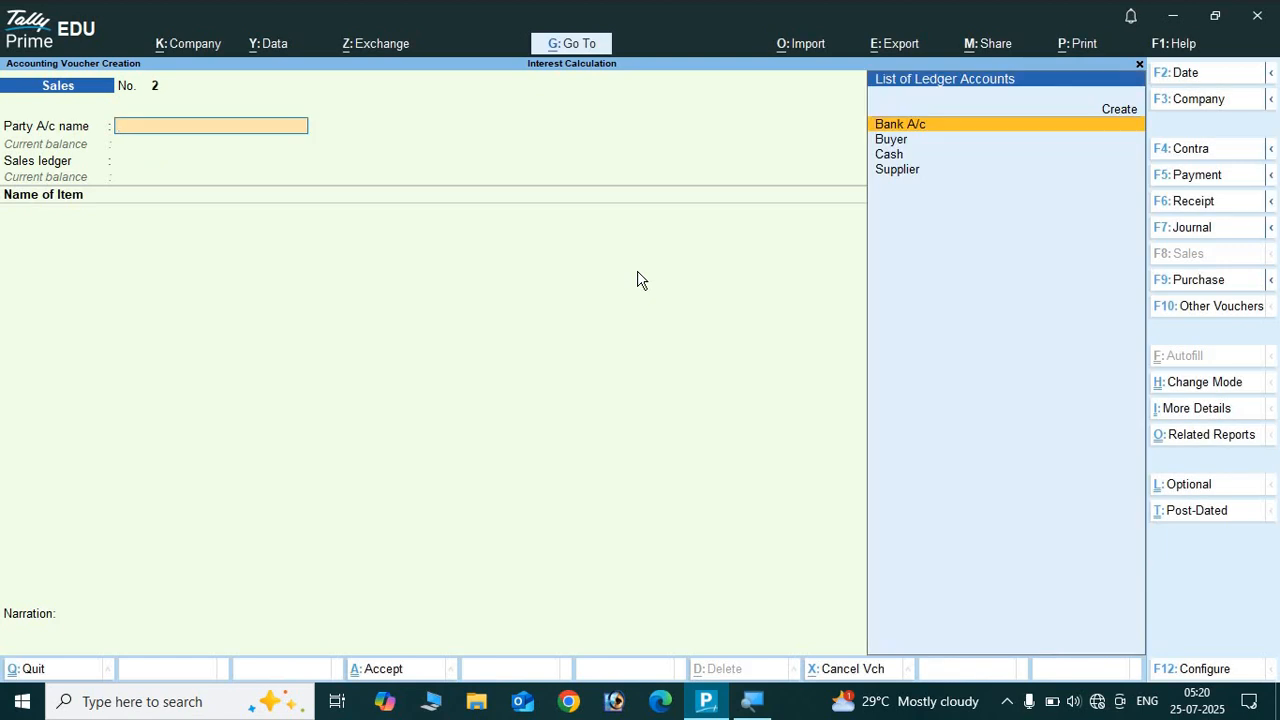
Set the voucher date to 1-2-26.
{"action": "key", "text": "F2"}
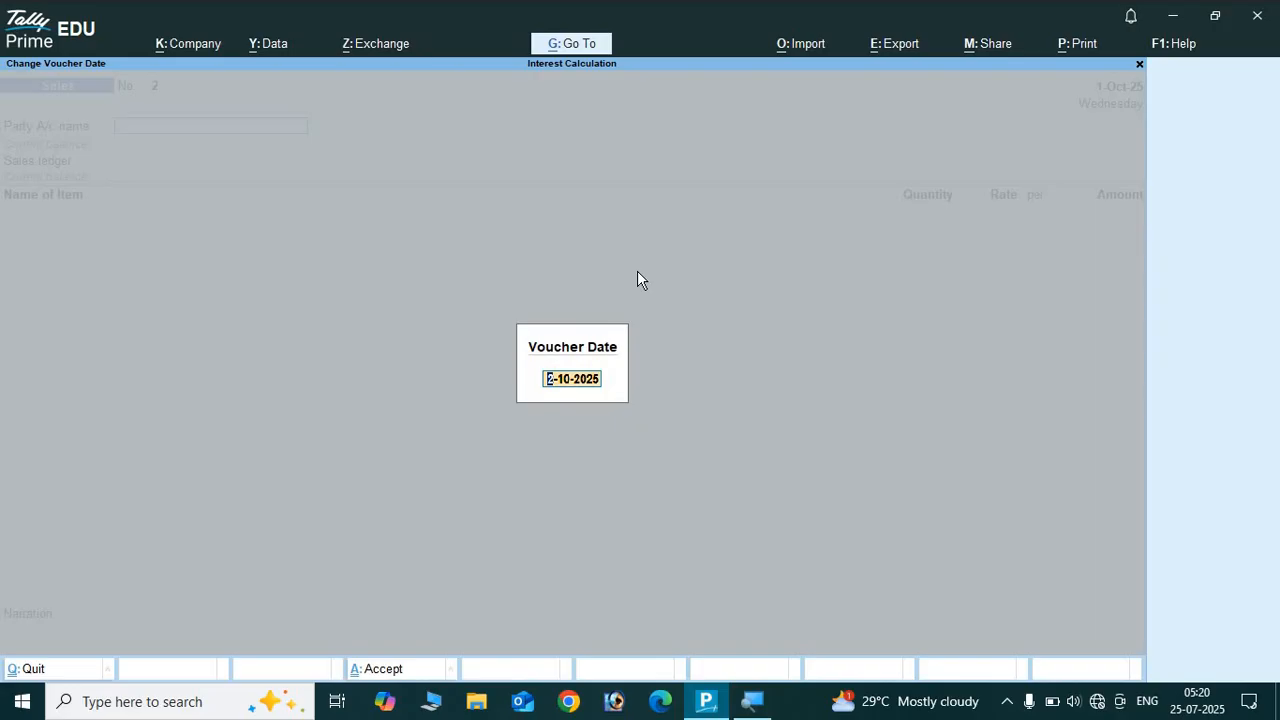
{"action": "type", "text": "1-2-26"}
{"action": "key", "text": "Return"}
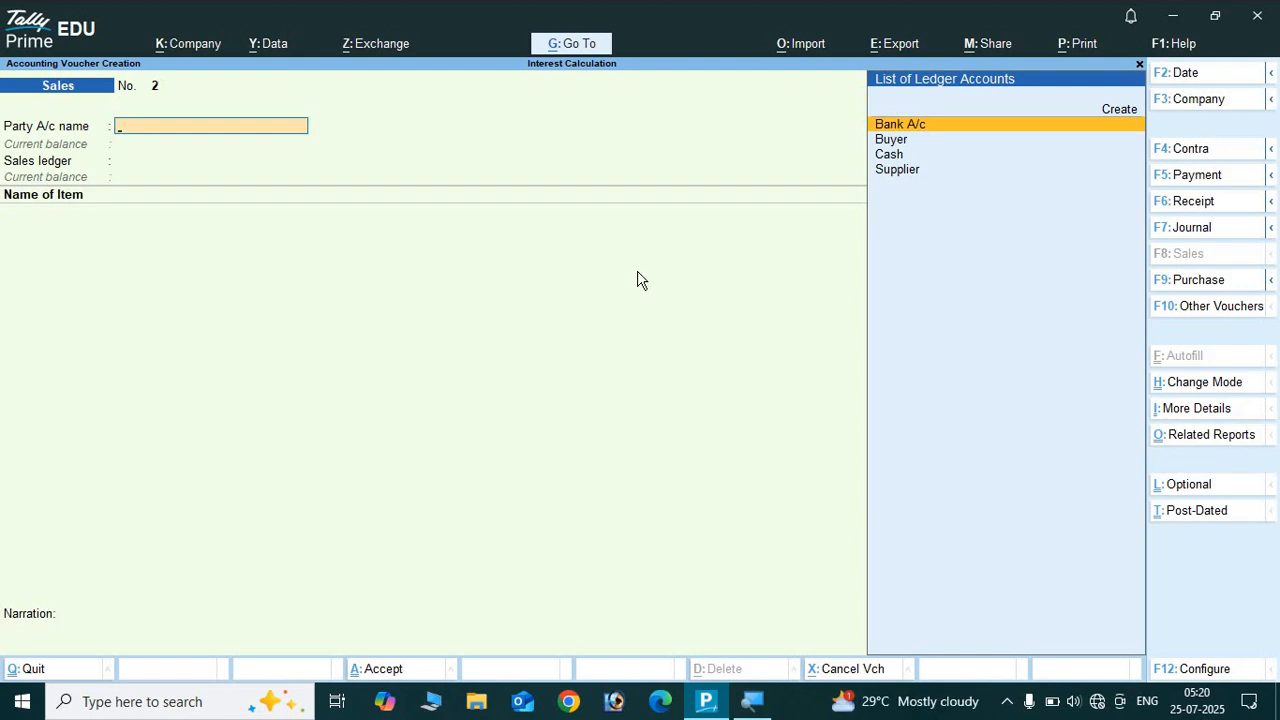
Switch to the SI Received voucher type with the Interest Received voucher class.
{"action": "key", "text": "ctrl"}
{"action": "key", "text": "ctrl"}
{"action": "key", "text": "F10"}
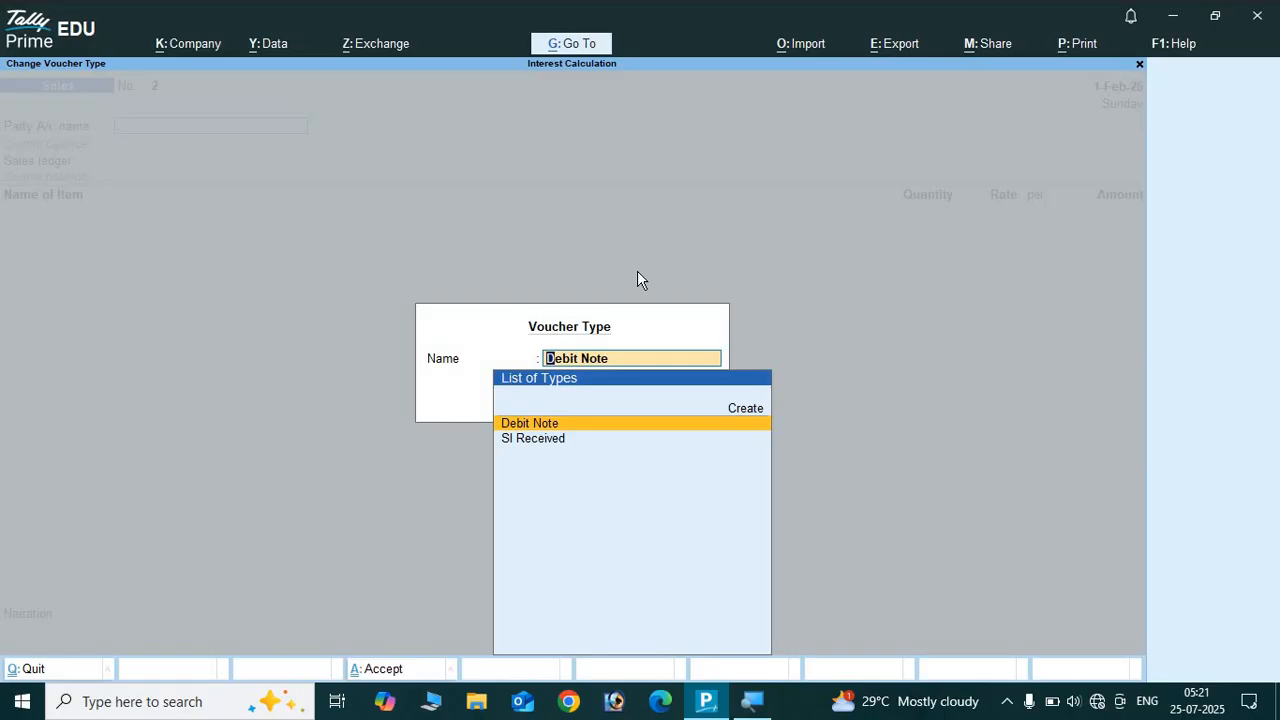
{"action": "key", "text": "Down"}
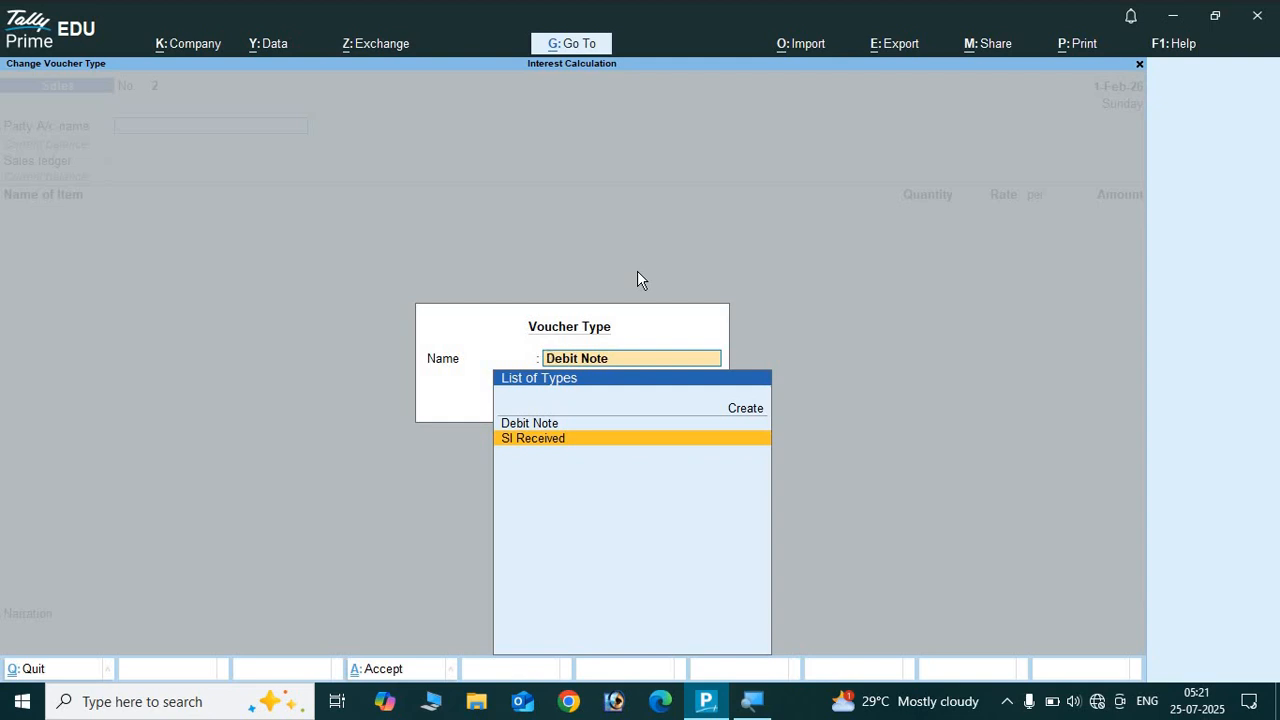
{"action": "key", "text": "Return"}
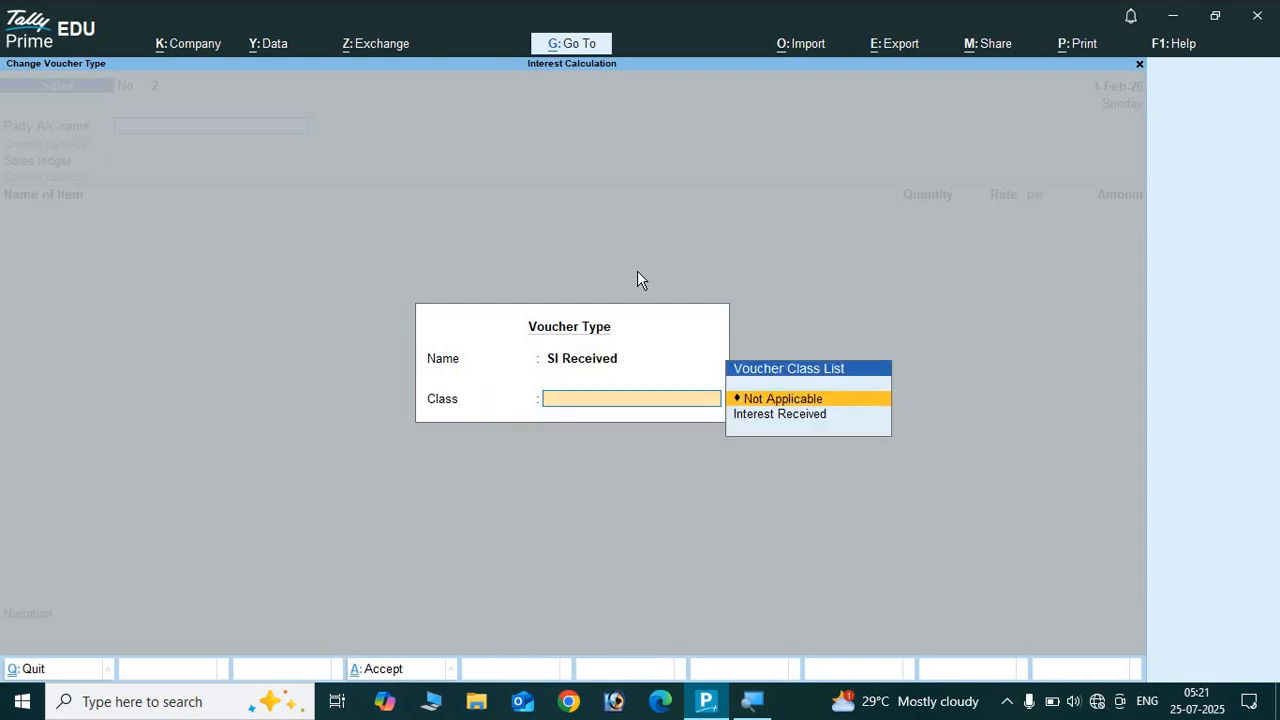
{"action": "type", "text": "inter"}
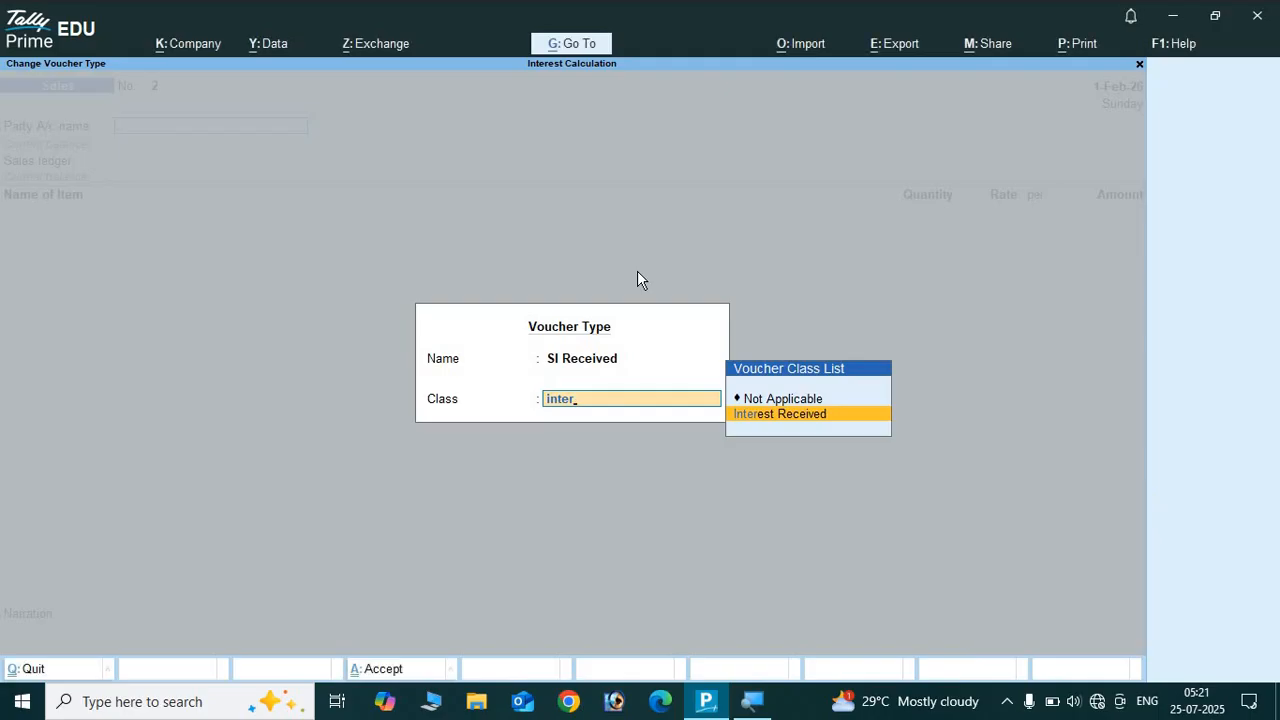
{"action": "type", "text": "est Received"}
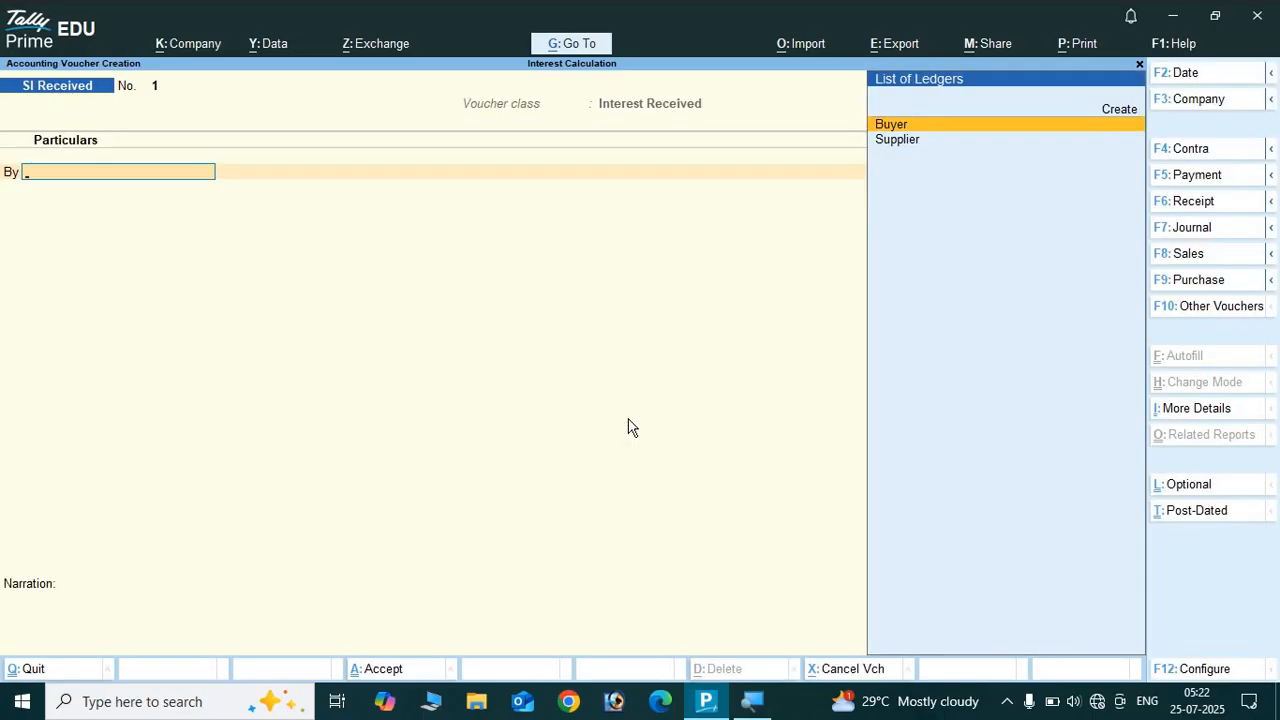
Debit the Buyer ledger in the SI Received voucher with the interest due on bill Sal/1.
{"action": "key", "text": "Return"}
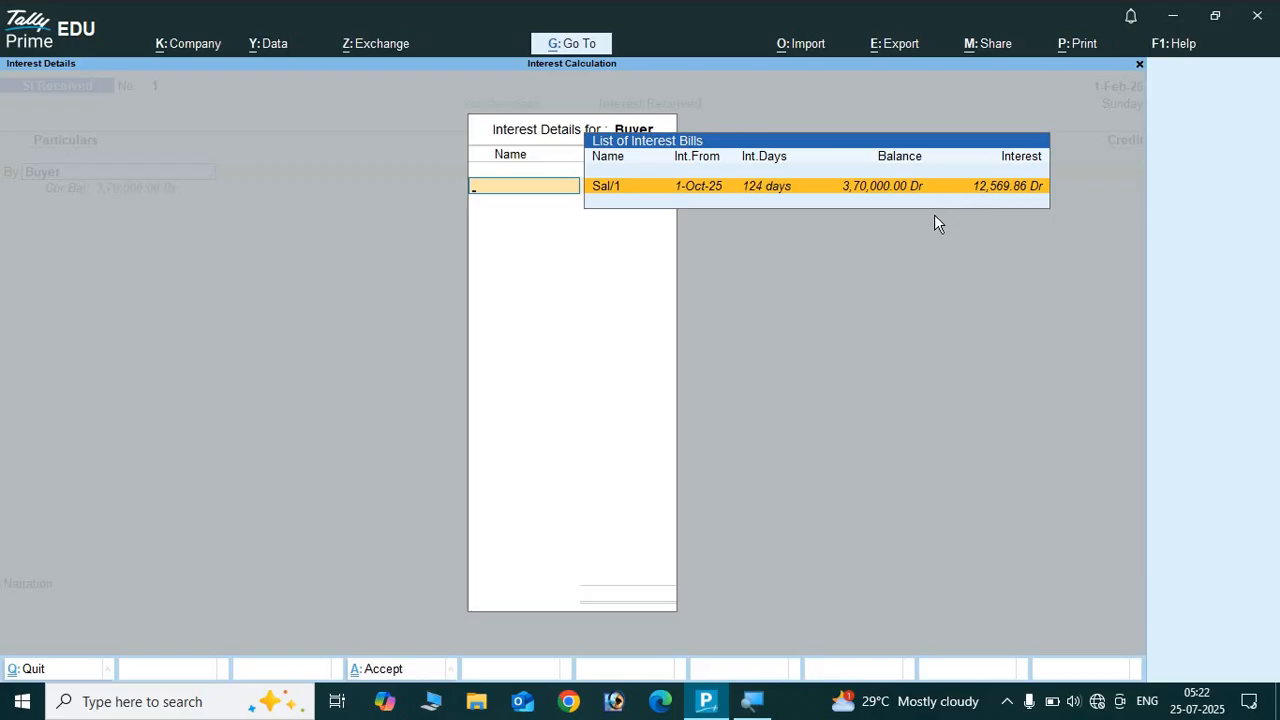
{"action": "key", "text": "Return"}
{"action": "key", "text": "Return"}
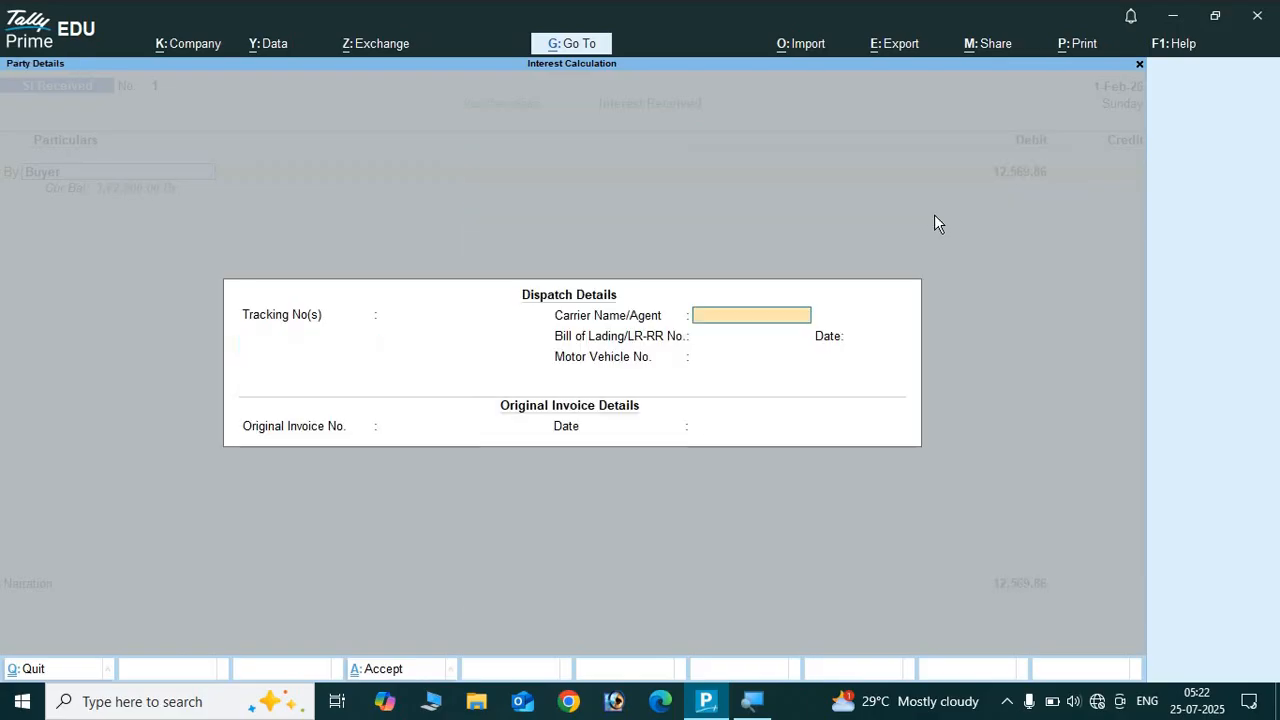
Leave the dispatch and original invoice details blank and accept the Buyer's default party details.
{"action": "key", "text": "Return"}
{"action": "key", "text": "Return"}
{"action": "key", "text": "Return"}
{"action": "key", "text": "Return"}
{"action": "key", "text": "Return"}
{"action": "key", "text": "Return"}
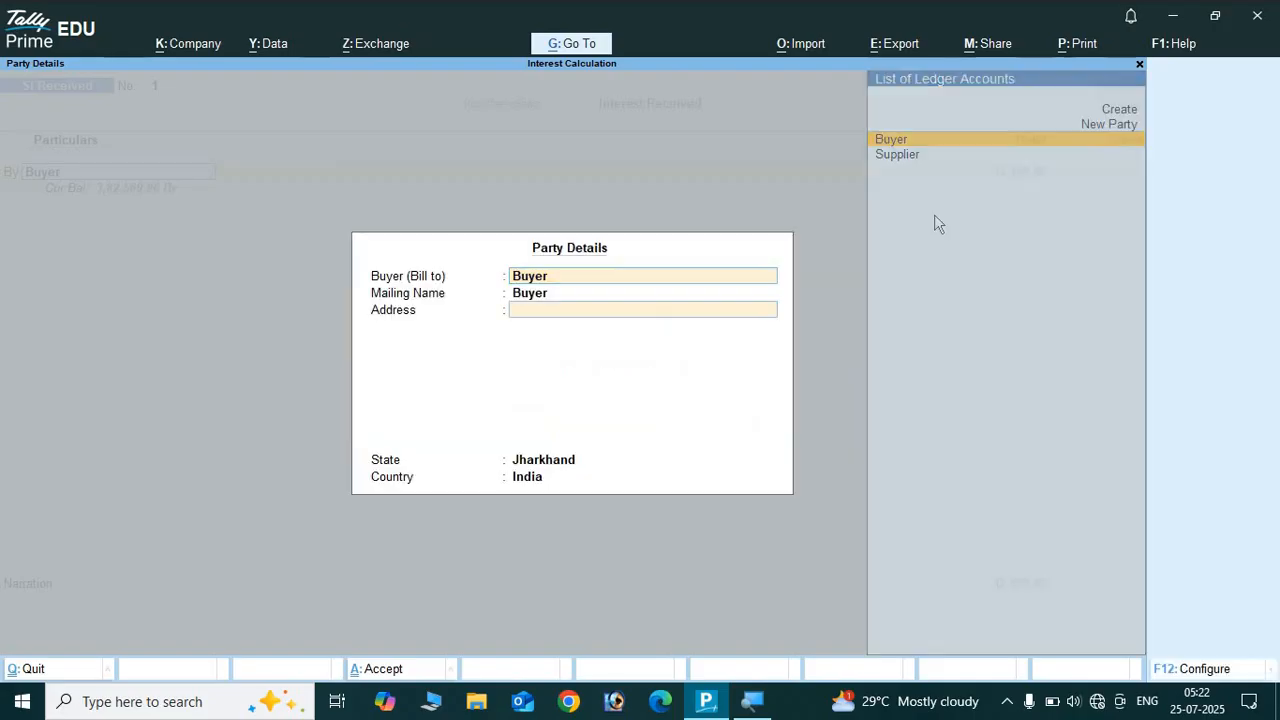
{"action": "key", "text": "Return"}
{"action": "key", "text": "Return"}
{"action": "key", "text": "Return"}
{"action": "key", "text": "Return"}
{"action": "key", "text": "Return"}
{"action": "key", "text": "Return"}
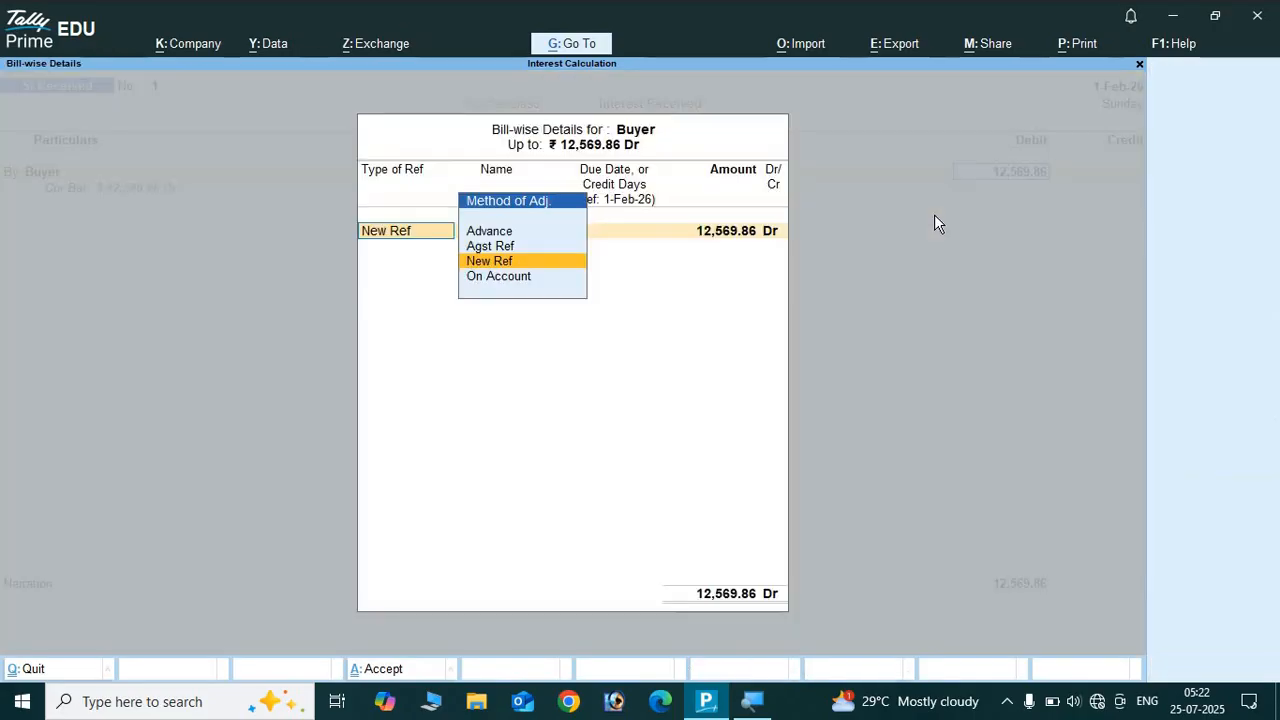
Allocate the Buyer's interest amount to a new bill reference named Int/2.
{"action": "key", "text": "Return"}
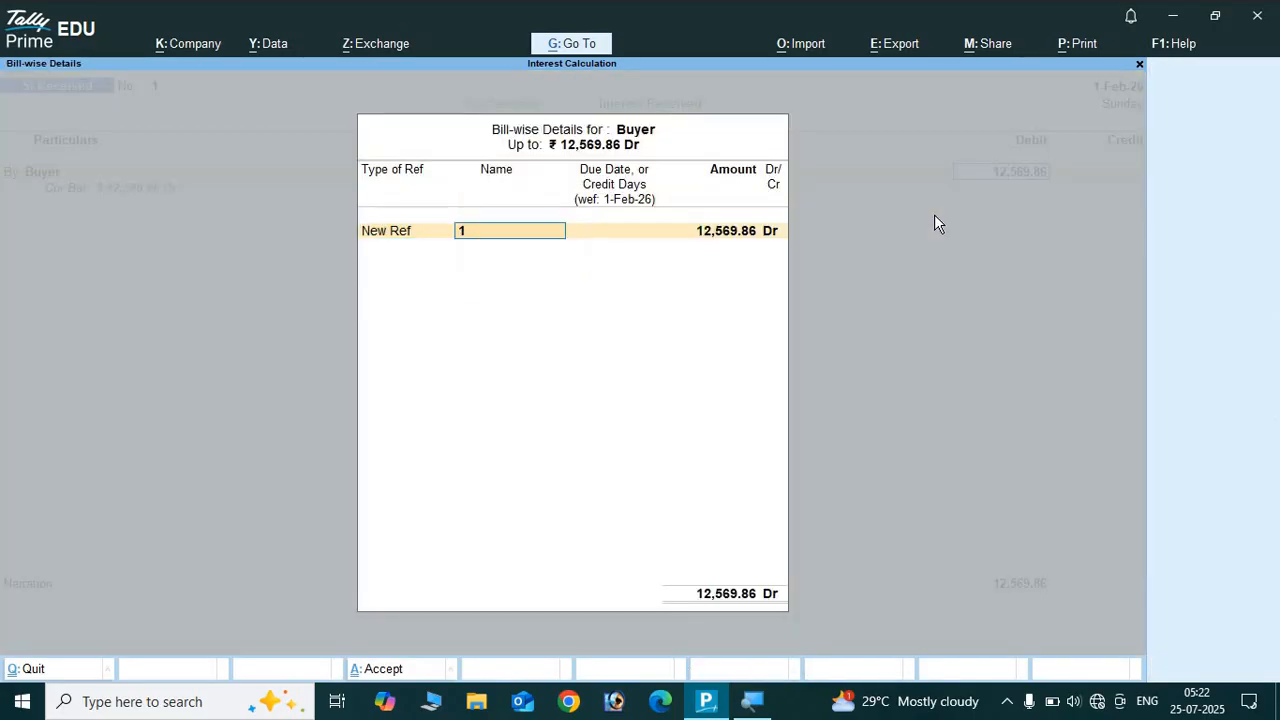
{"action": "type", "text": "Int/2"}
{"action": "key", "text": "Return"}
{"action": "key", "text": "Return"}
{"action": "key", "text": "Return"}
{"action": "key", "text": "Return"}
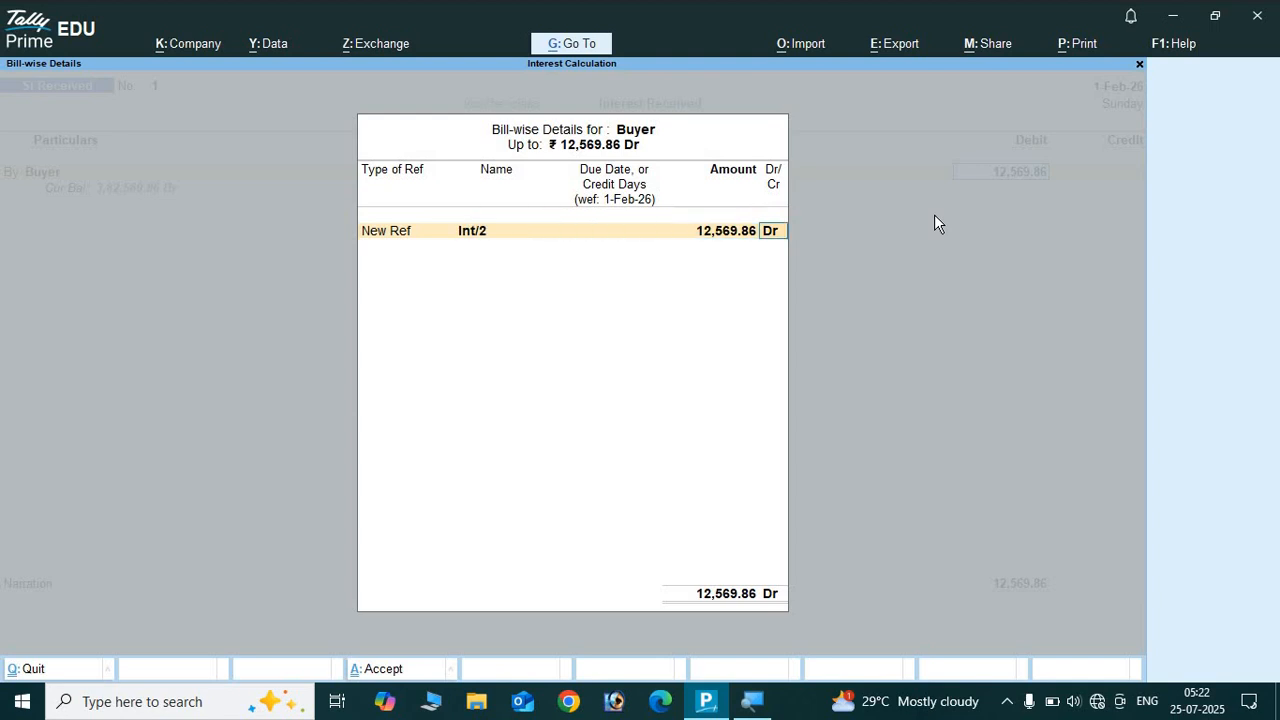
{"action": "key", "text": "Return"}
{"action": "key", "text": "Return"}
{"action": "key", "text": "Return"}
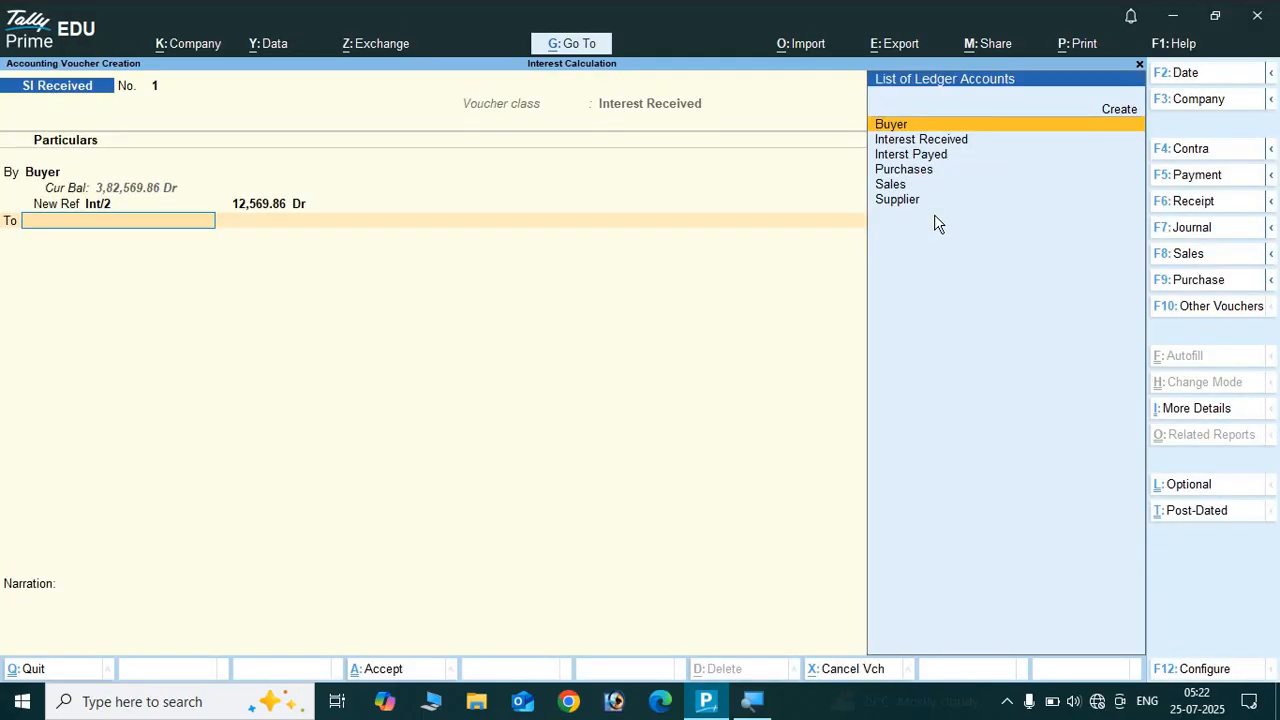
Credit the Interest Received ledger with the full interest amount and save the SI Received voucher without a narration.
{"action": "key", "text": "Down"}
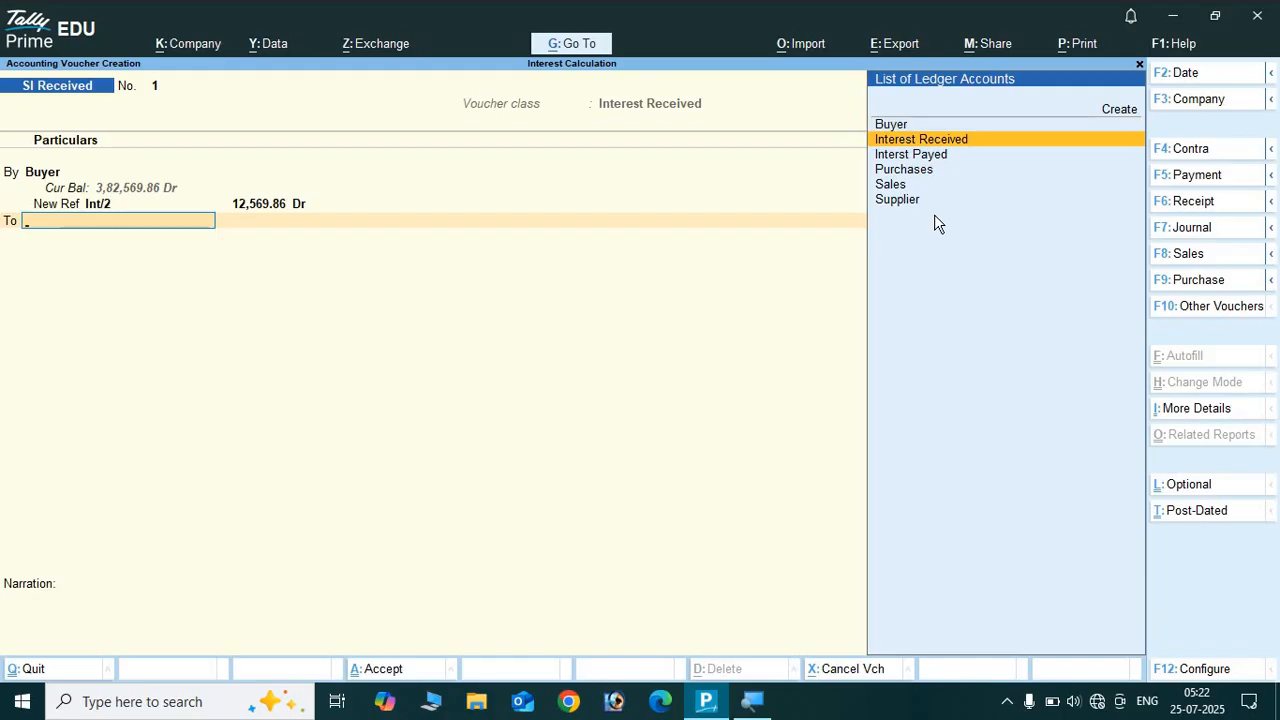
{"action": "key", "text": "Return"}
{"action": "key", "text": "Return"}
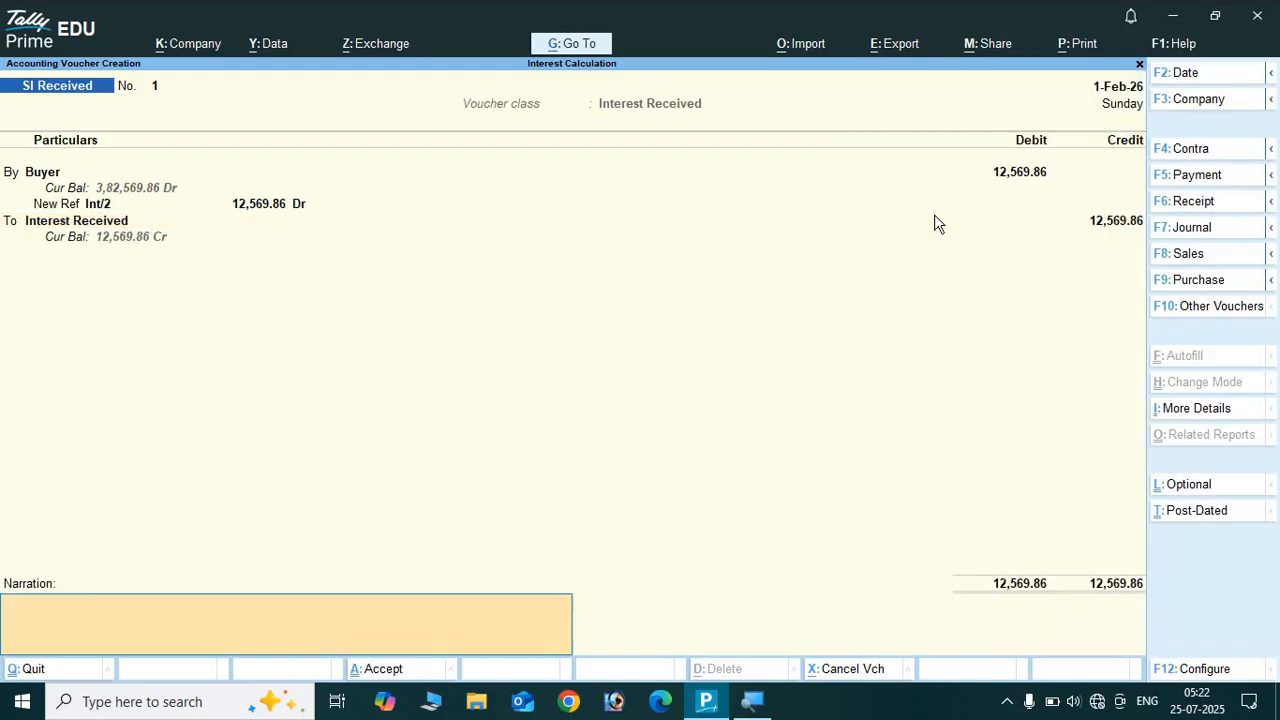
{"action": "key", "text": "Return"}
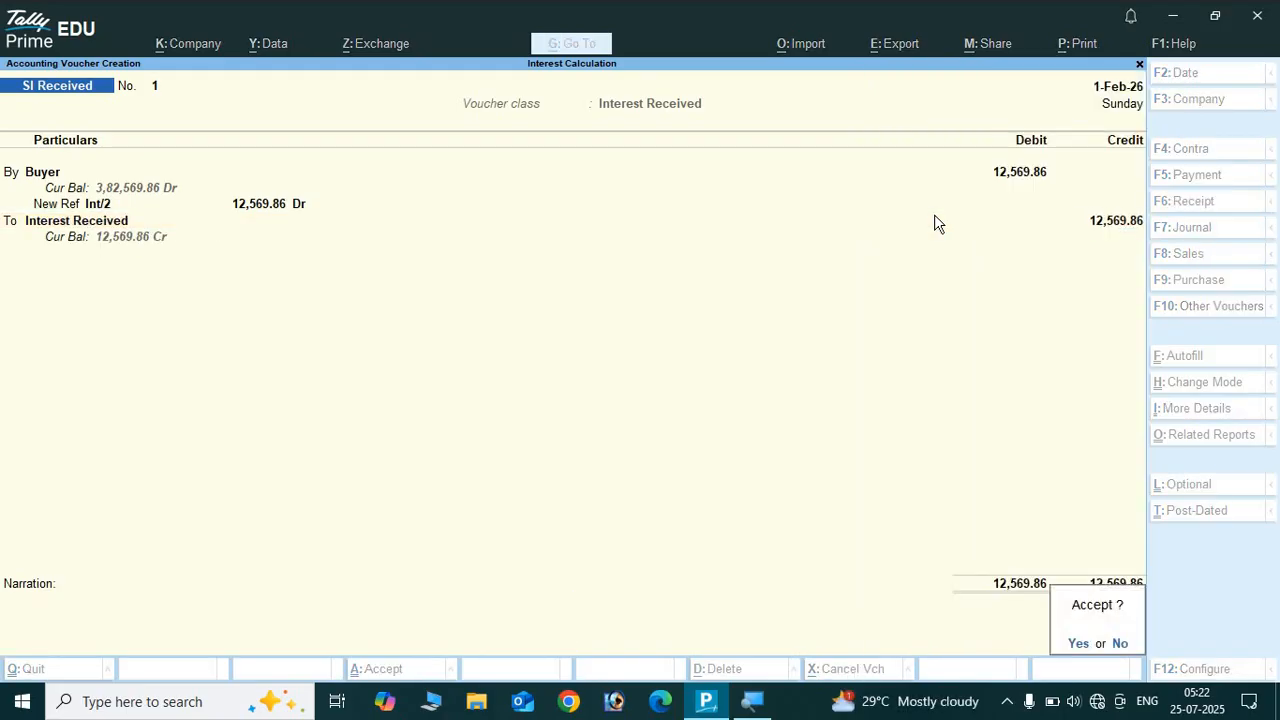
{"action": "key", "text": "Return"}
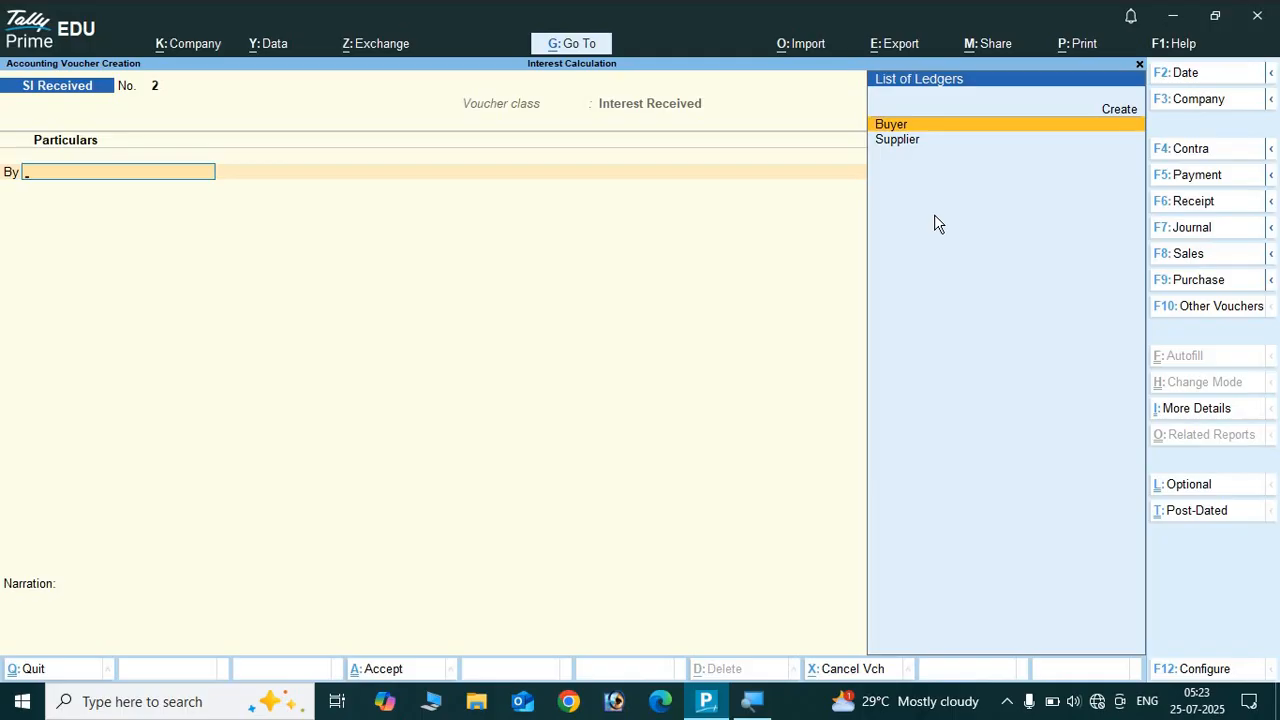
Switch to a new Receipt voucher and choose Buyer as the ledger to credit.
{"action": "left_click", "coordinate": [1191, 203]}
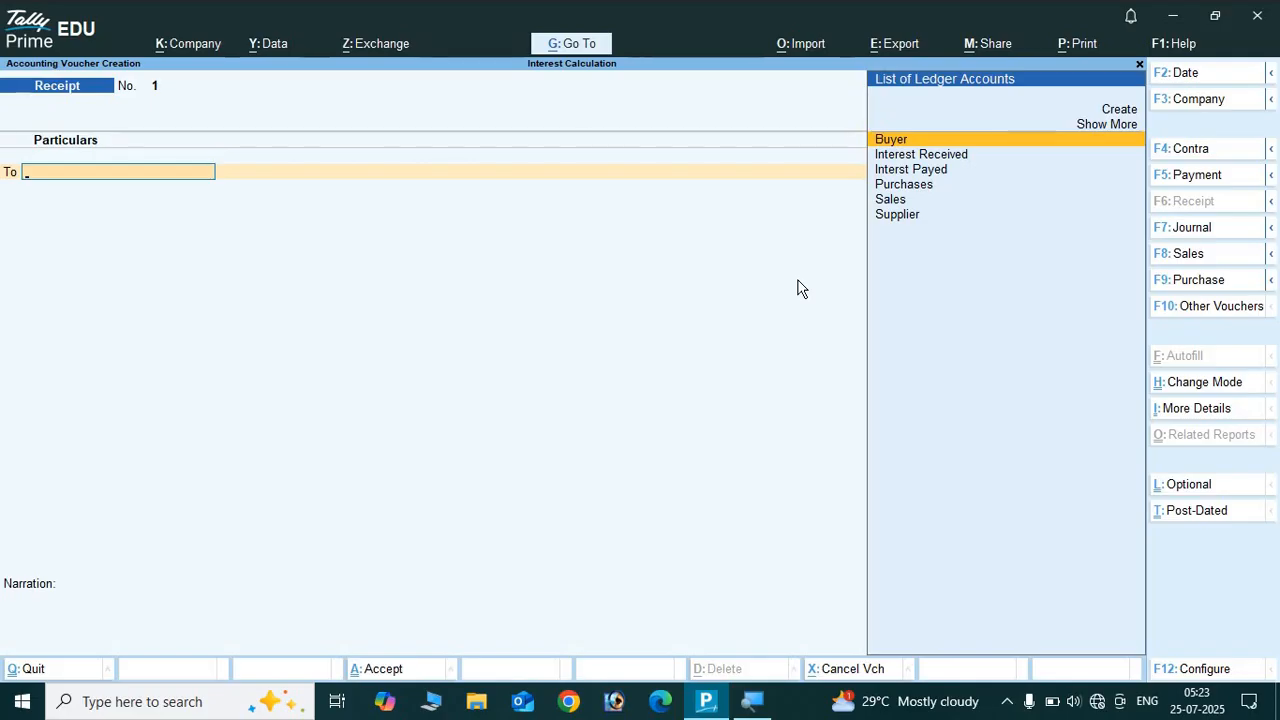
{"action": "key", "text": "Down"}
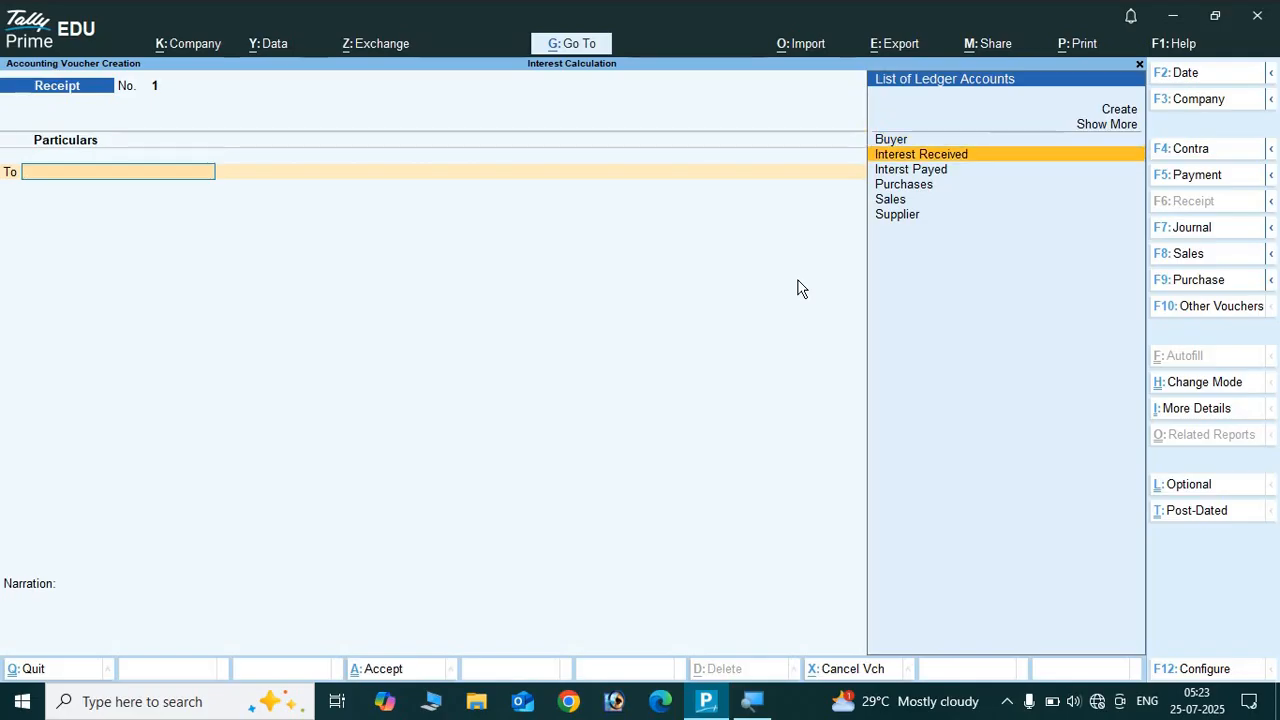
{"action": "key", "text": "Up"}
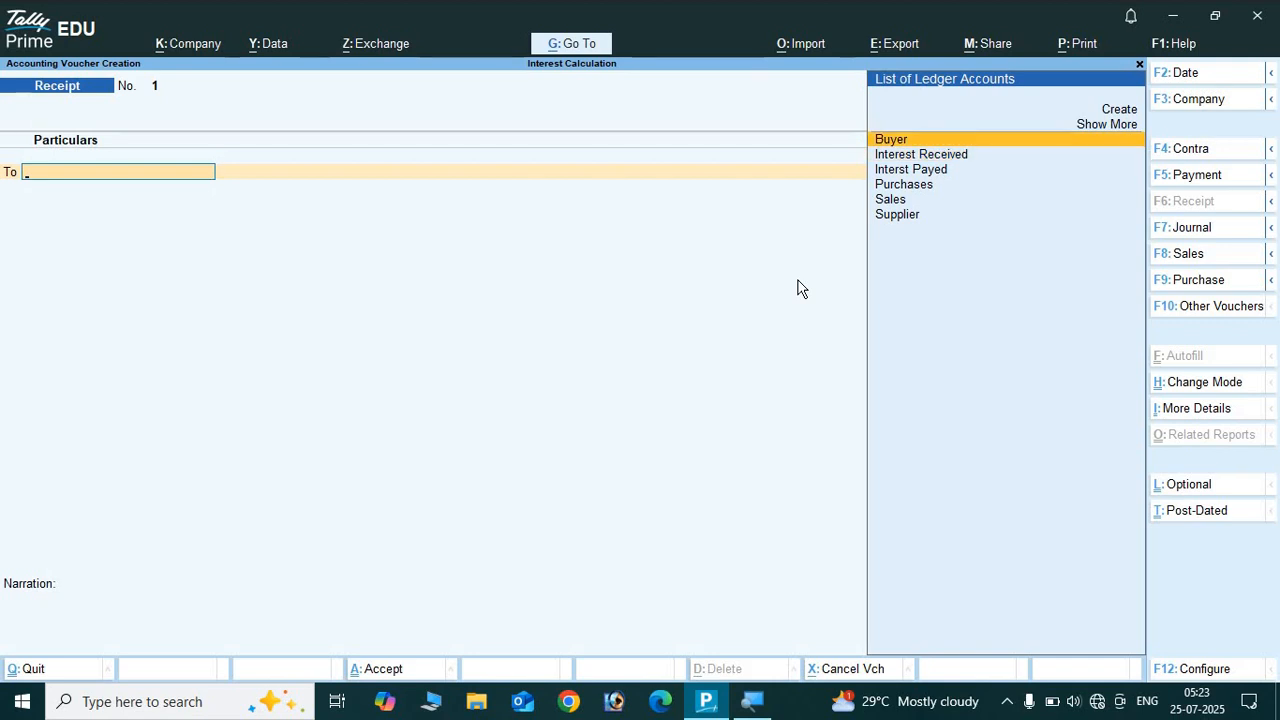
{"action": "key", "text": "Return"}
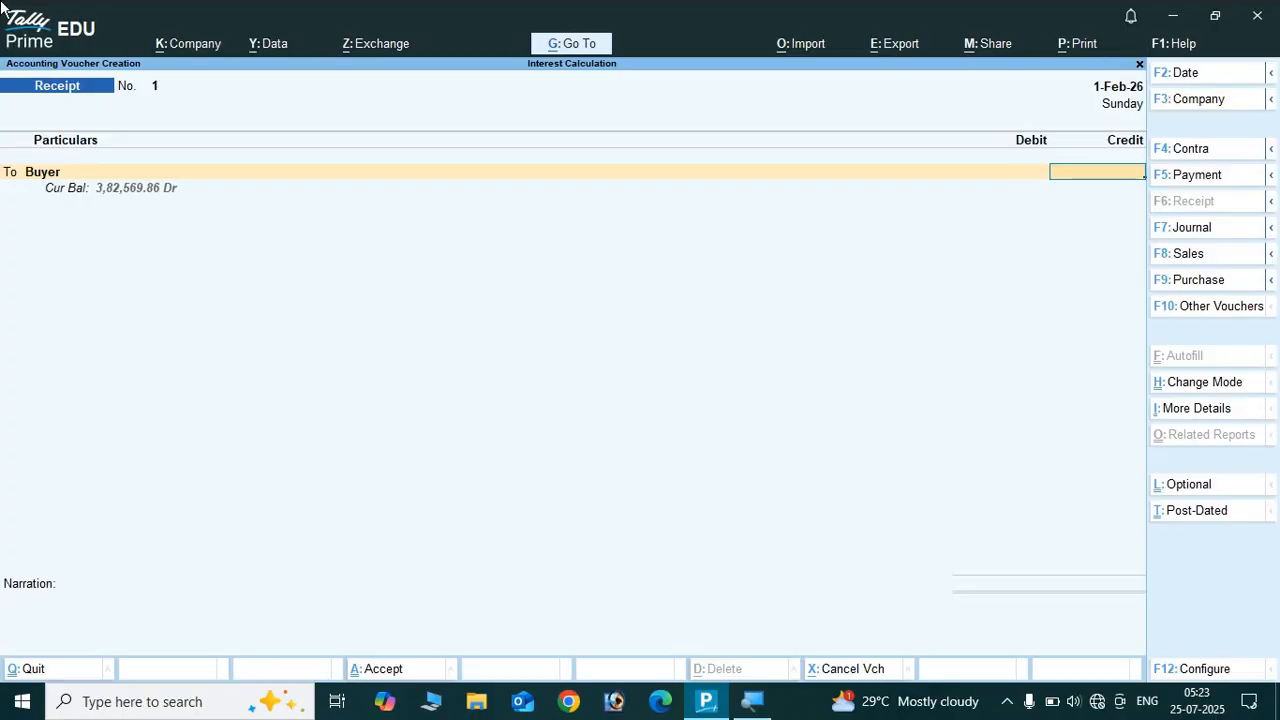
Enter 3,82,569.86 as the amount credited to Buyer in the Receipt voucher.
{"action": "type", "text": "38259"}
{"action": "key", "text": "BackSpace"}
{"action": "type", "text": "69.86"}
{"action": "key", "text": "Return"}
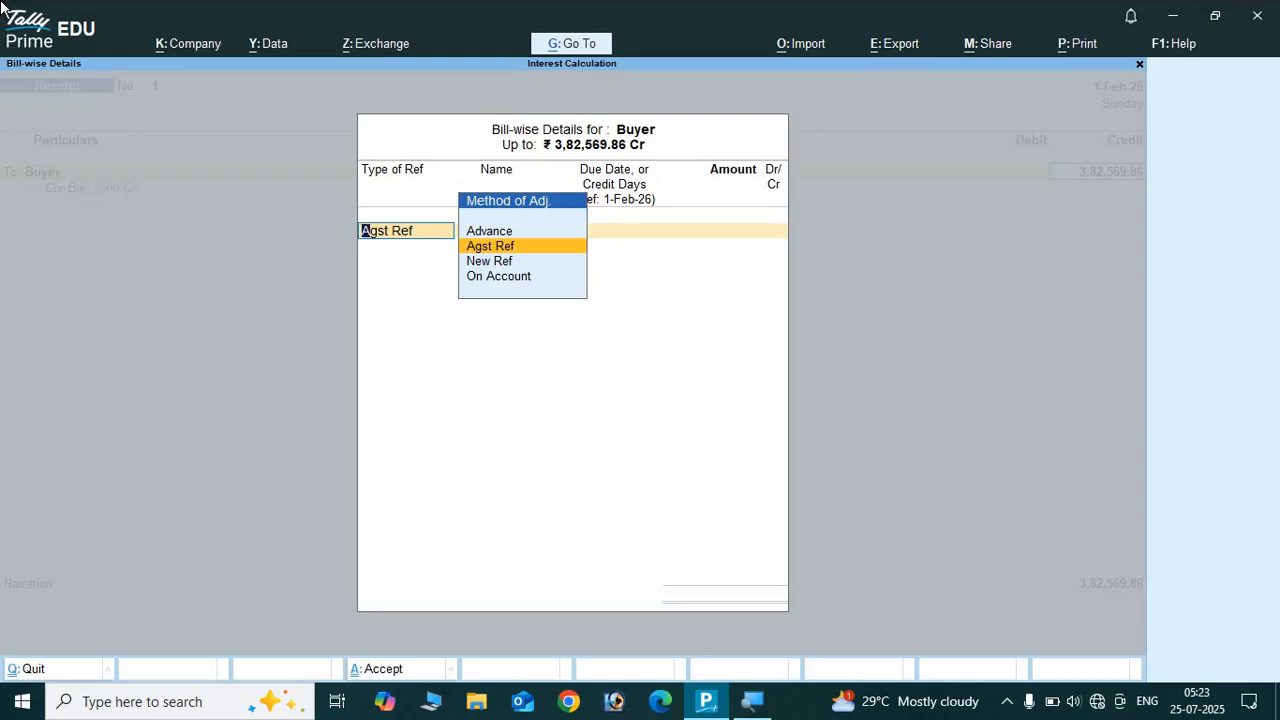
Allocate the Buyer's receipt against the pending bills Int/2 for 12,569.86 and Sal/1 for 3,70,000.00.
{"action": "key", "text": "Return"}
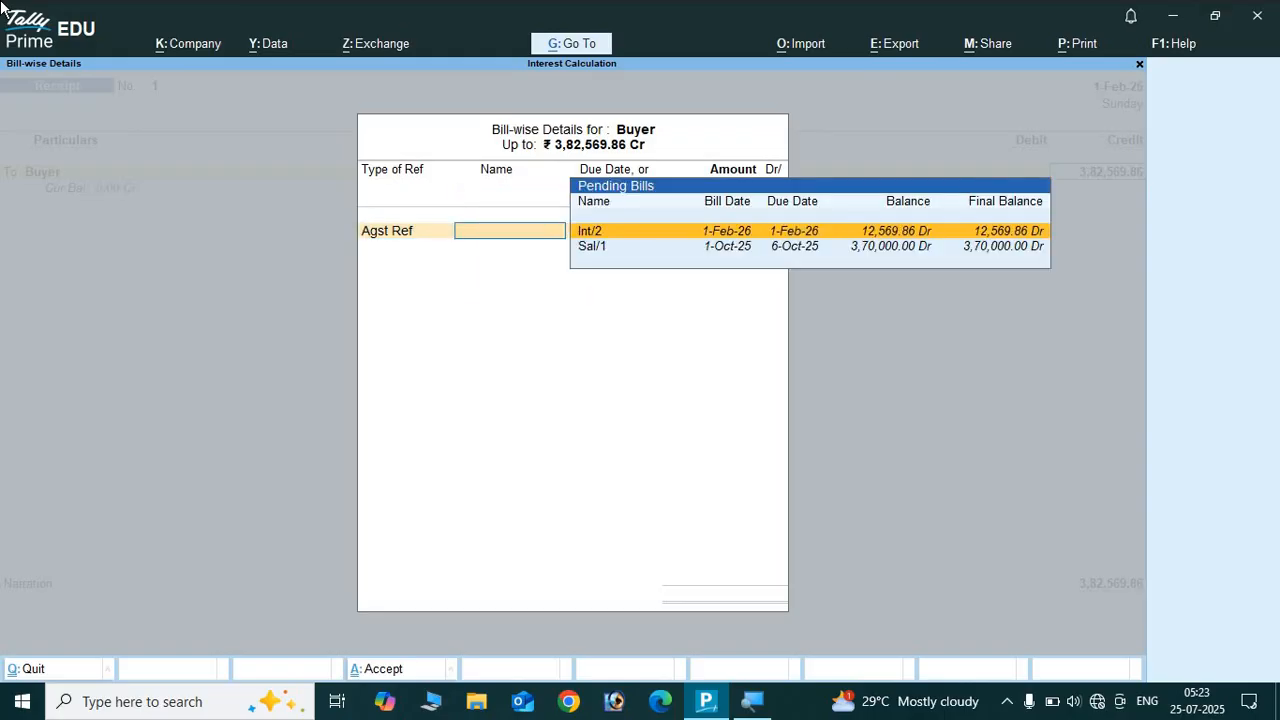
{"action": "key", "text": "Return"}
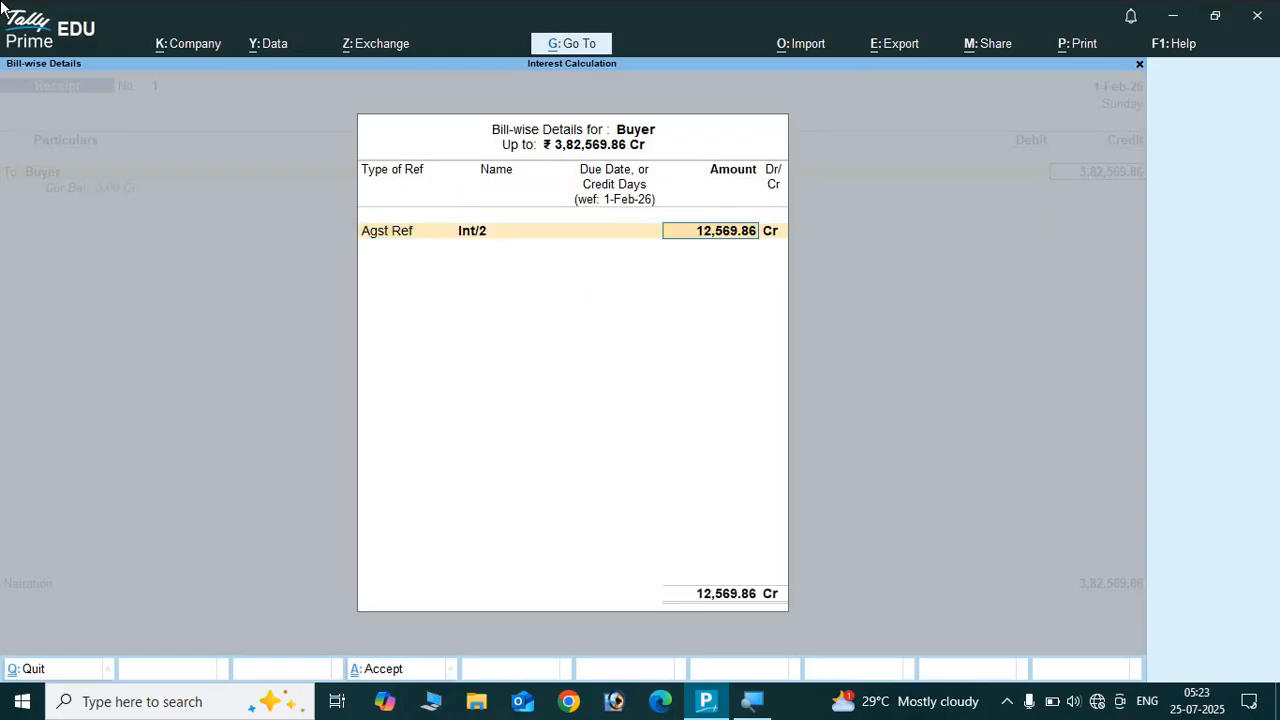
{"action": "key", "text": "Return"}
{"action": "key", "text": "Return"}
{"action": "key", "text": "Return"}
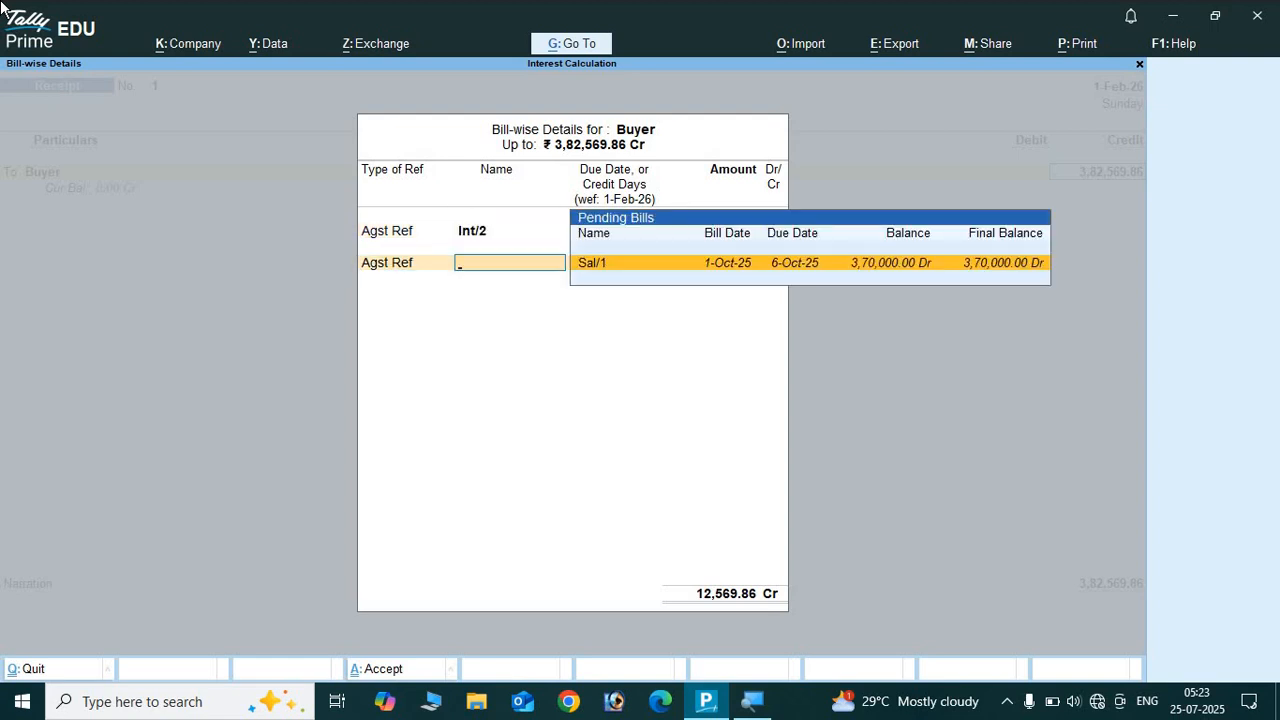
{"action": "key", "text": "Return"}
{"action": "key", "text": "Return"}
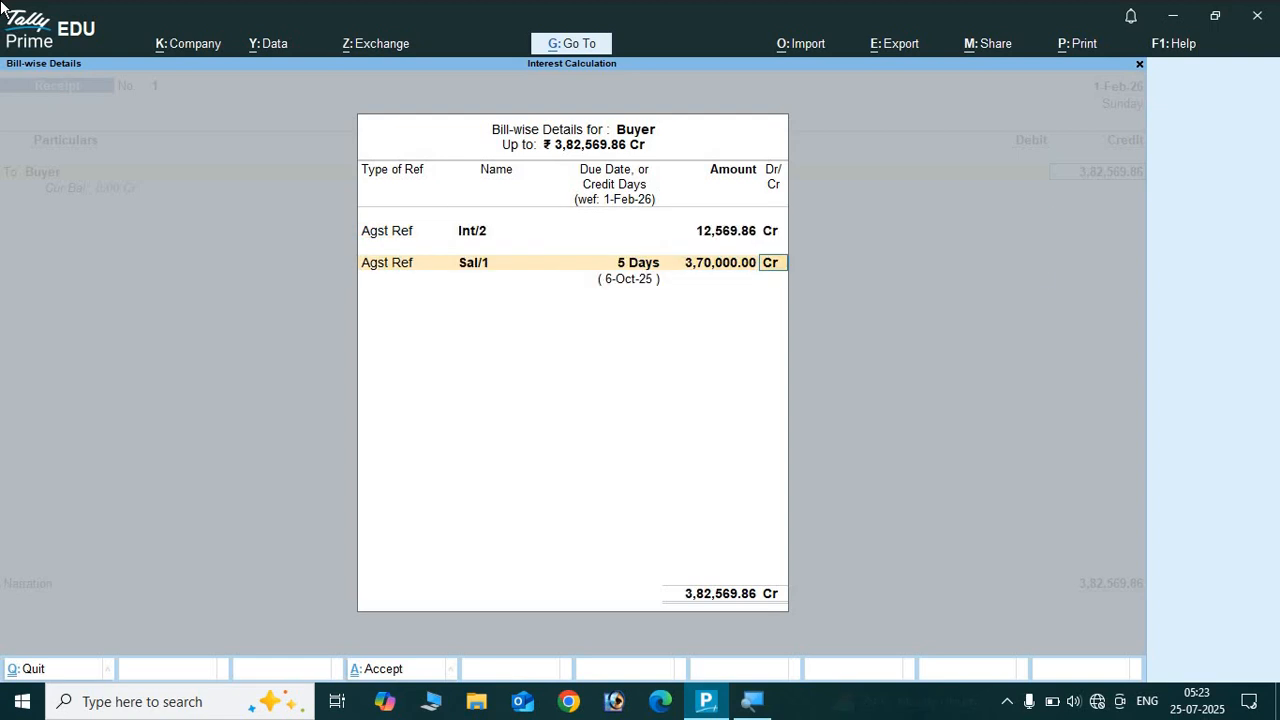
{"action": "key", "text": "Return"}
{"action": "key", "text": "Return"}
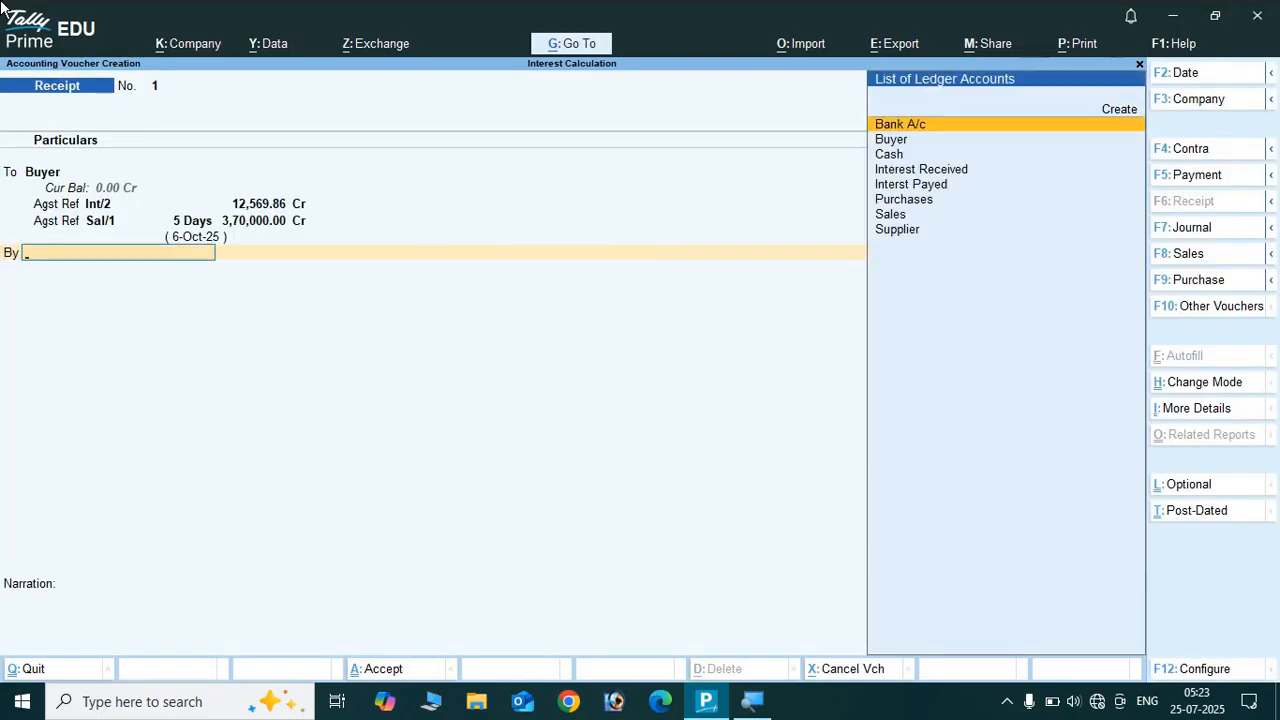
Debit Bank A/c with the full receipt amount of 3,82,569.86.
{"action": "key", "text": "Down"}
{"action": "key", "text": "Up"}
{"action": "key", "text": "Return"}
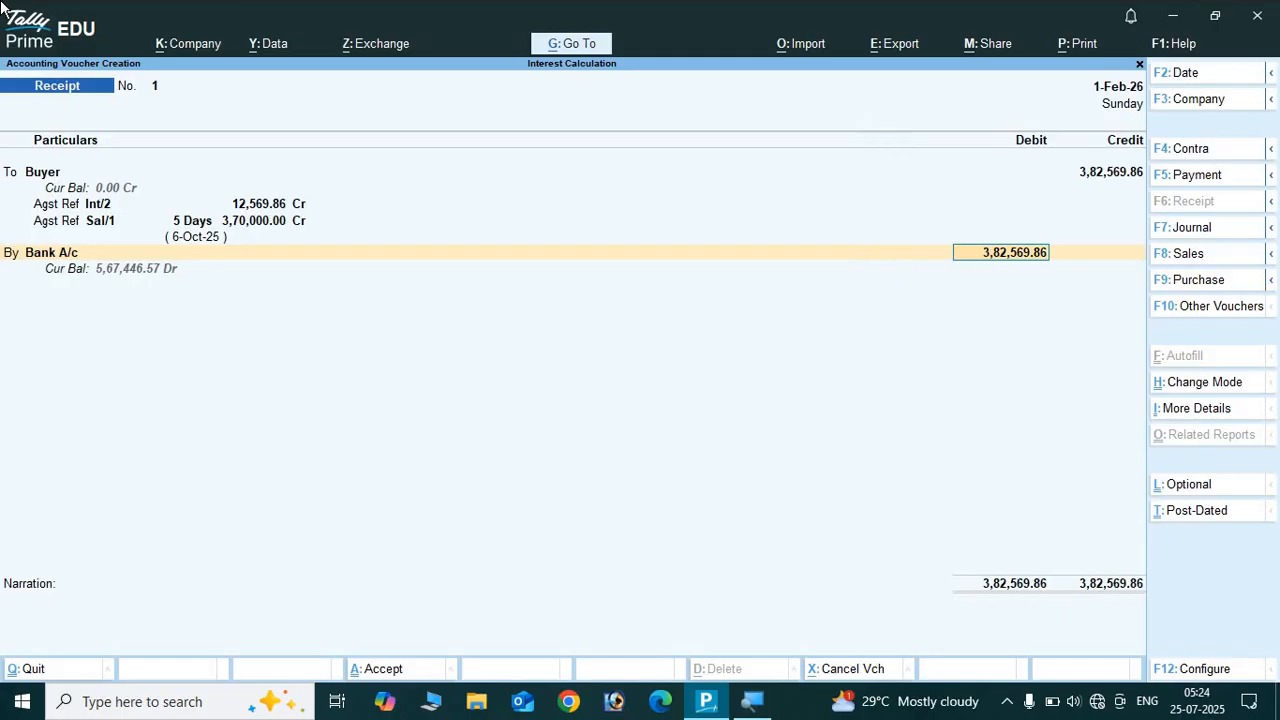
{"action": "key", "text": "Return"}
Accept the Cheque/DD bank allocation with instrument number and bank name left blank, and save the Receipt voucher without a narration.
{"action": "key", "text": "Return"}
{"action": "key", "text": "Return"}
{"action": "key", "text": "Return"}
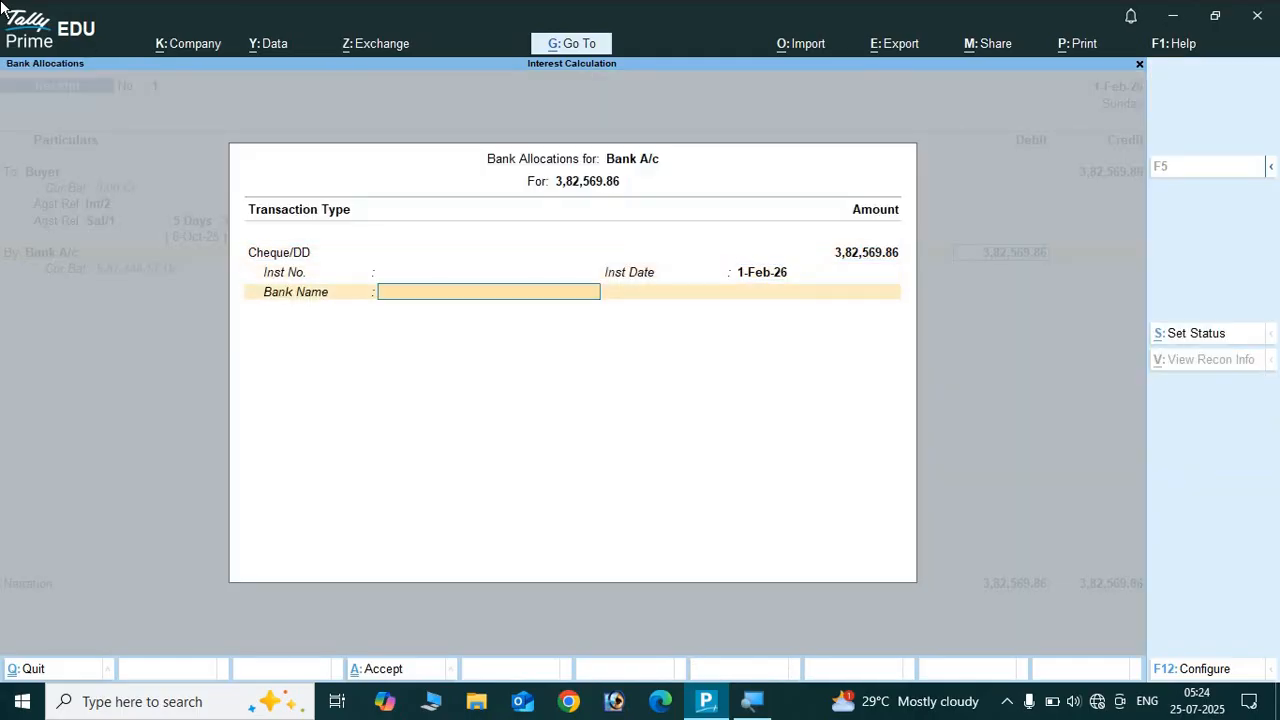
{"action": "key", "text": "Return"}
{"action": "key", "text": "Return"}
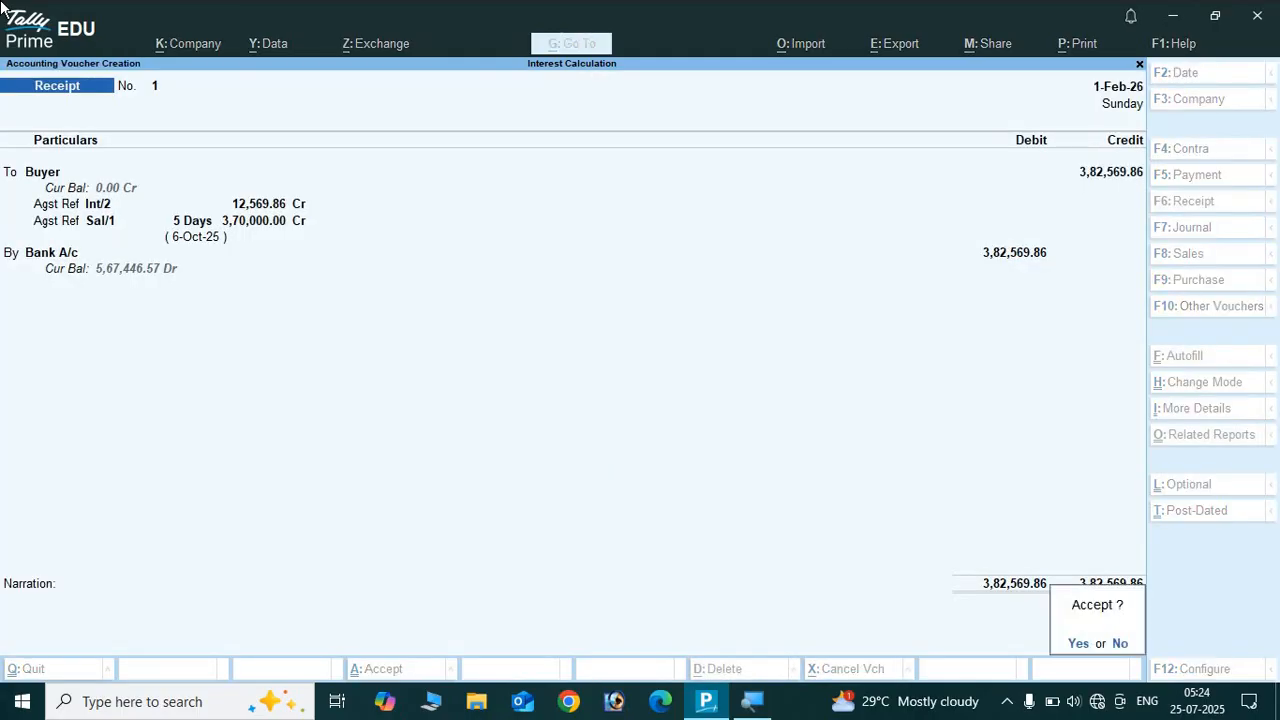
{"action": "key", "text": "Return"}
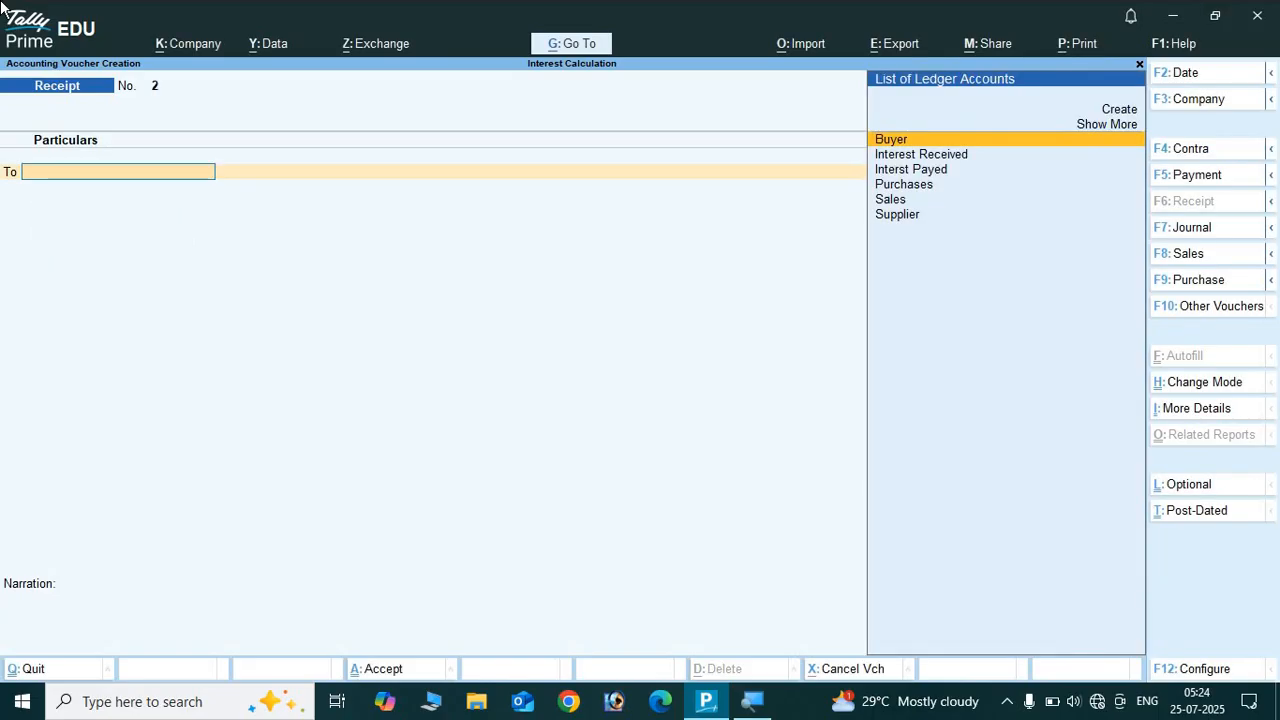